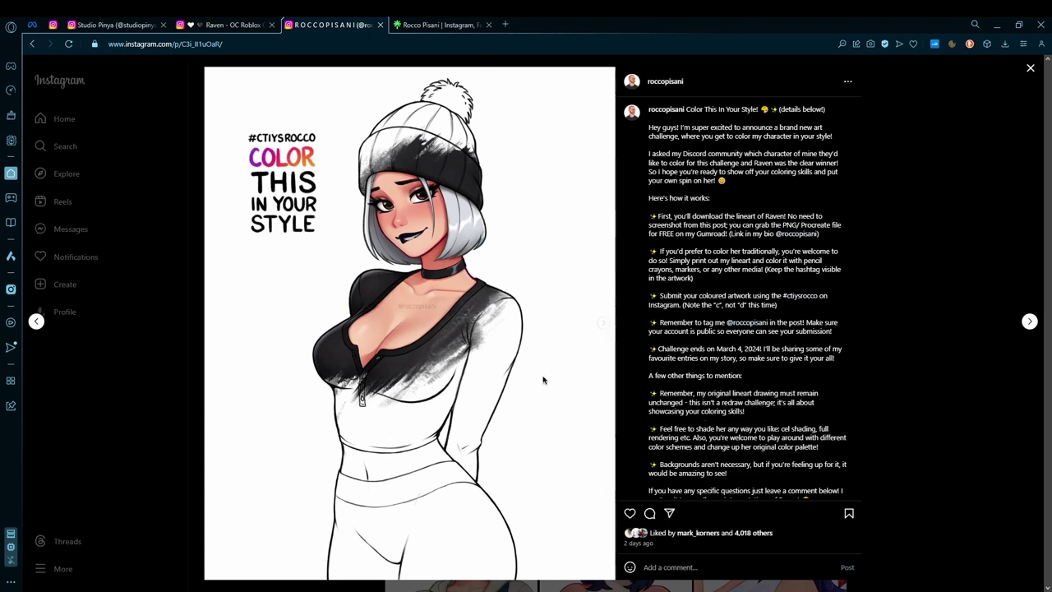
# - Reopen the Color This In Your Style post from the artist's profile and show its uncoloured lineart image
pyautogui.click(174, 303)
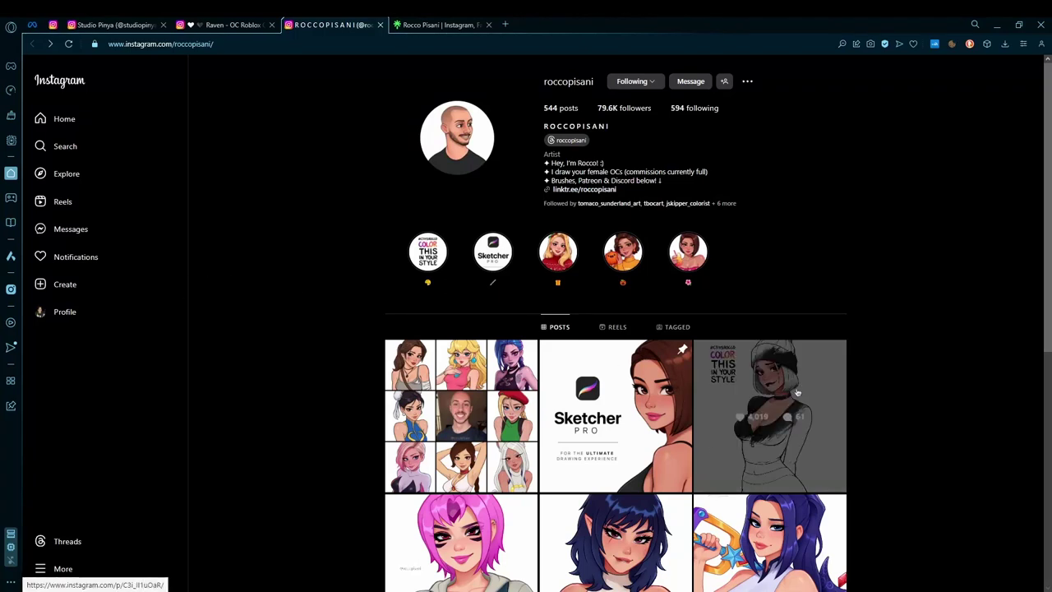
pyautogui.click(769, 415)
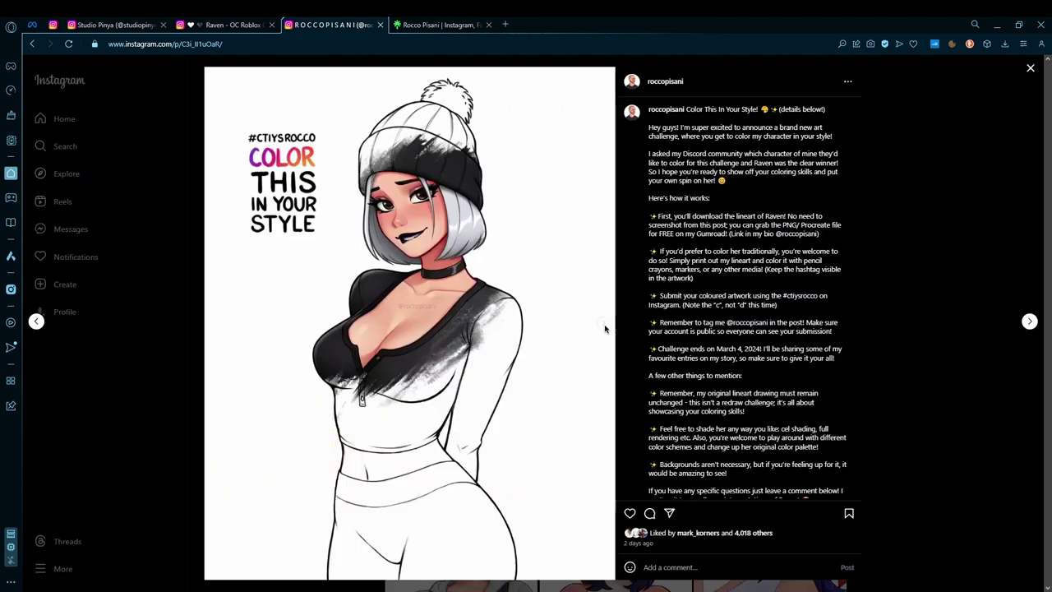
pyautogui.click(605, 328)
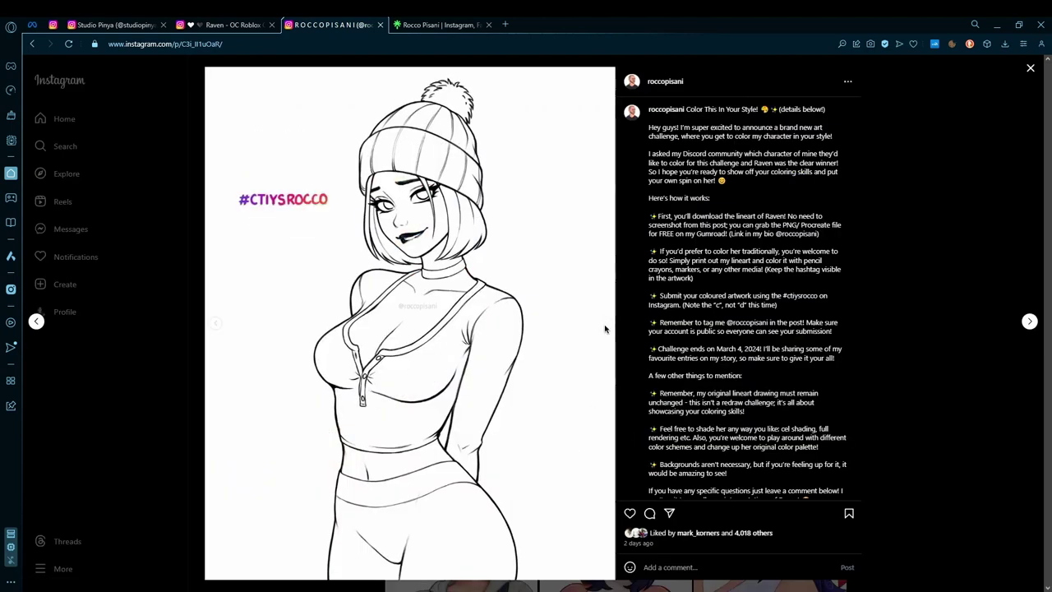
# - View the artist's links page with the lineart download, and return to the Instagram profile with the post closed
pyautogui.click(442, 27)
pyautogui.scroll(2, 461, 206)
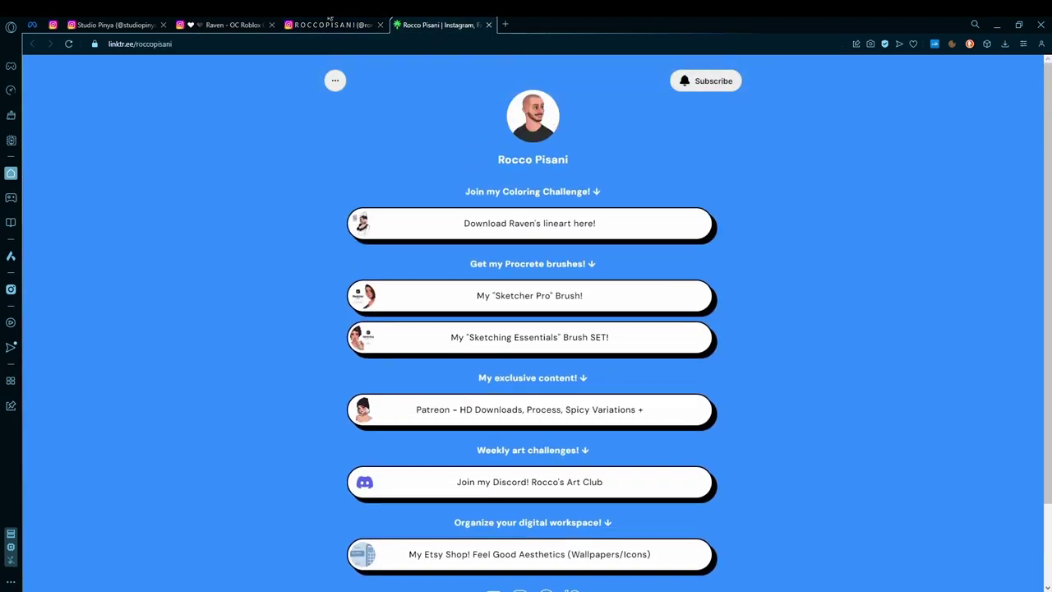
pyautogui.click(329, 24)
pyautogui.click(169, 137)
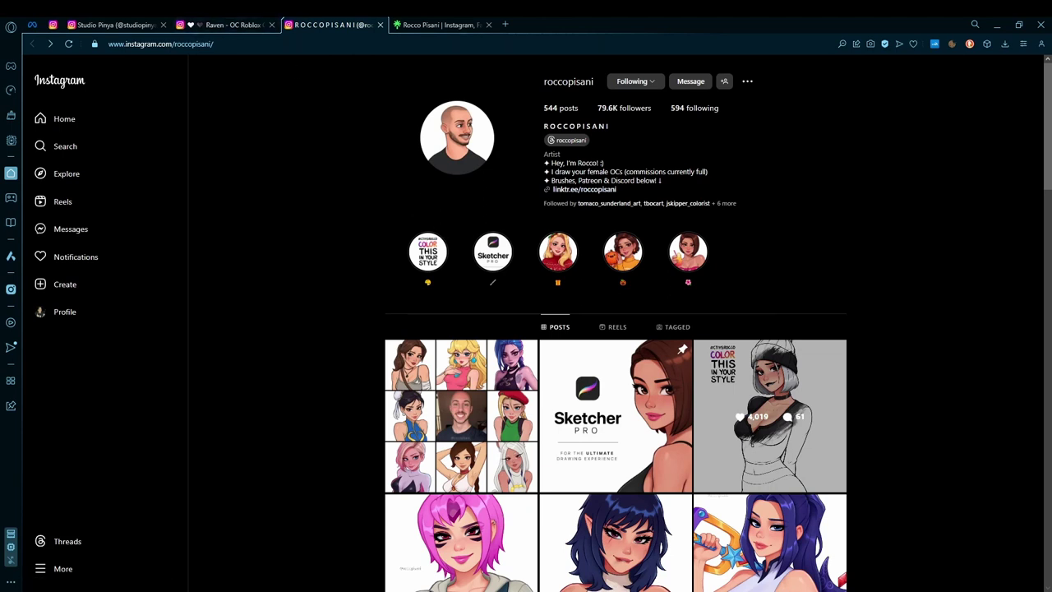
pyautogui.moveTo(239, 25)
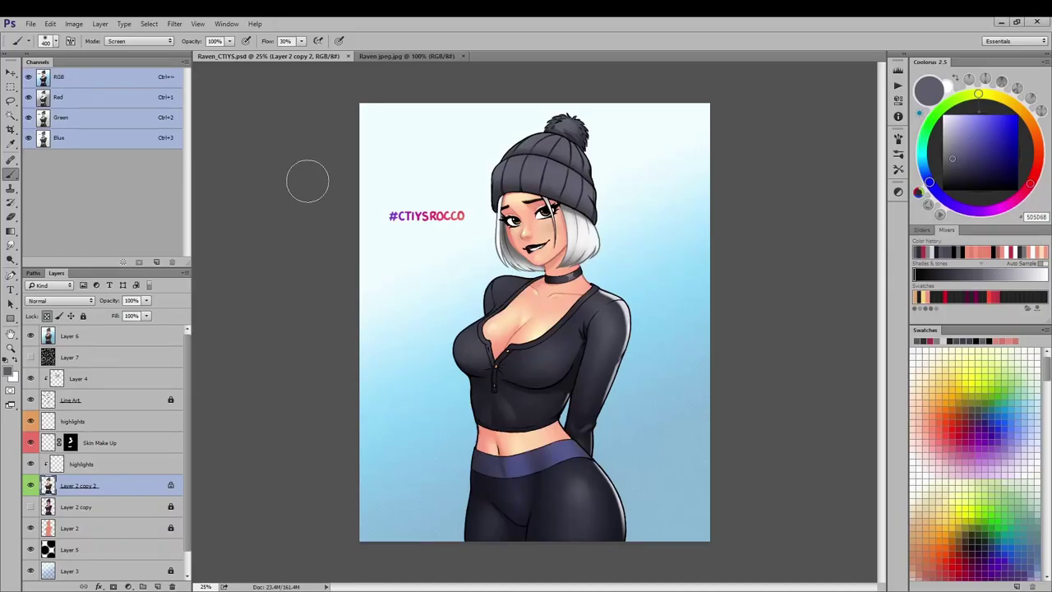
# - Add a new blank layer directly above Layer 6 in Raven_CTIYS.psd
pyautogui.hotkey('ctrl', '+')
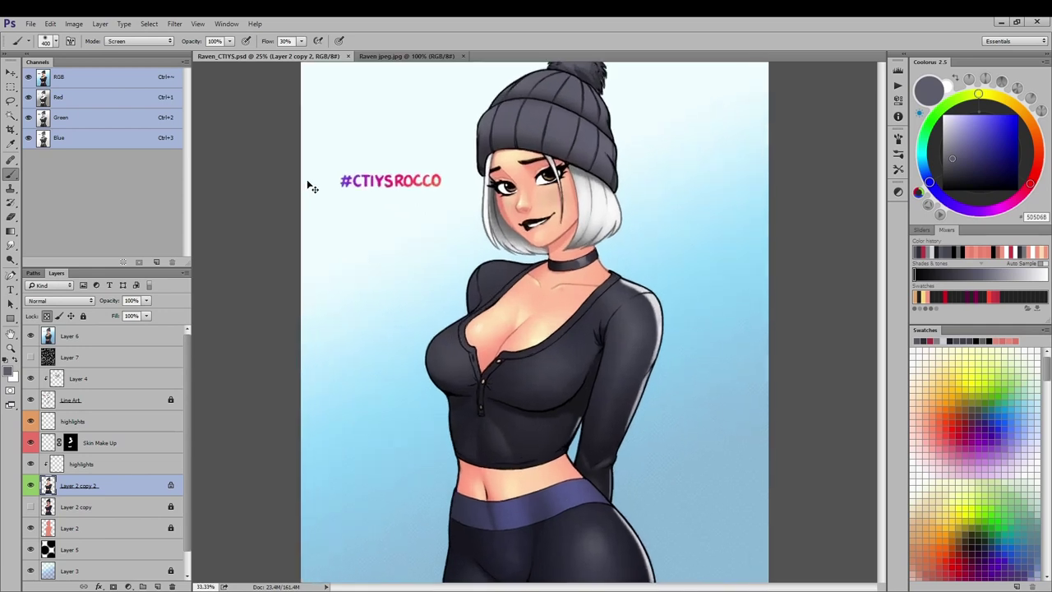
pyautogui.moveTo(516, 230); pyautogui.dragTo(497, 272)
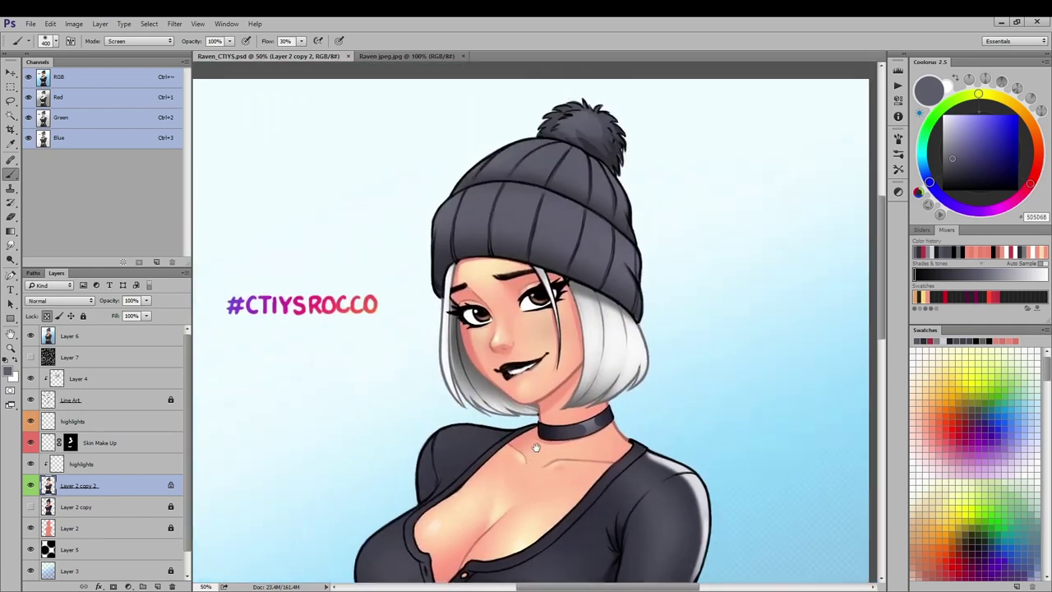
pyautogui.hotkey('ctrl', '+')
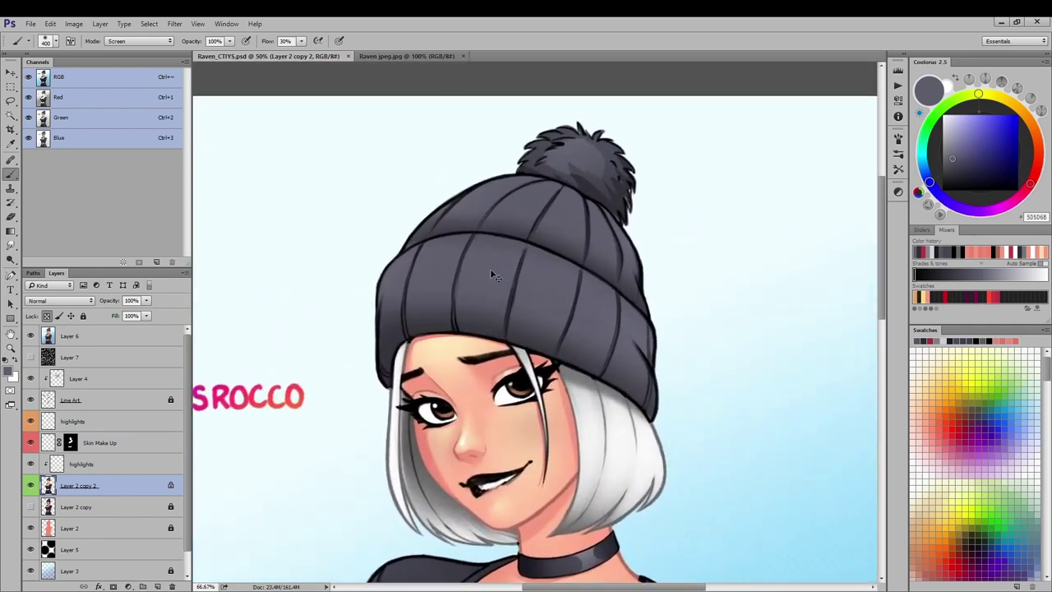
pyautogui.hotkey('ctrl', '+')
pyautogui.moveTo(496, 280); pyautogui.dragTo(473, 379)
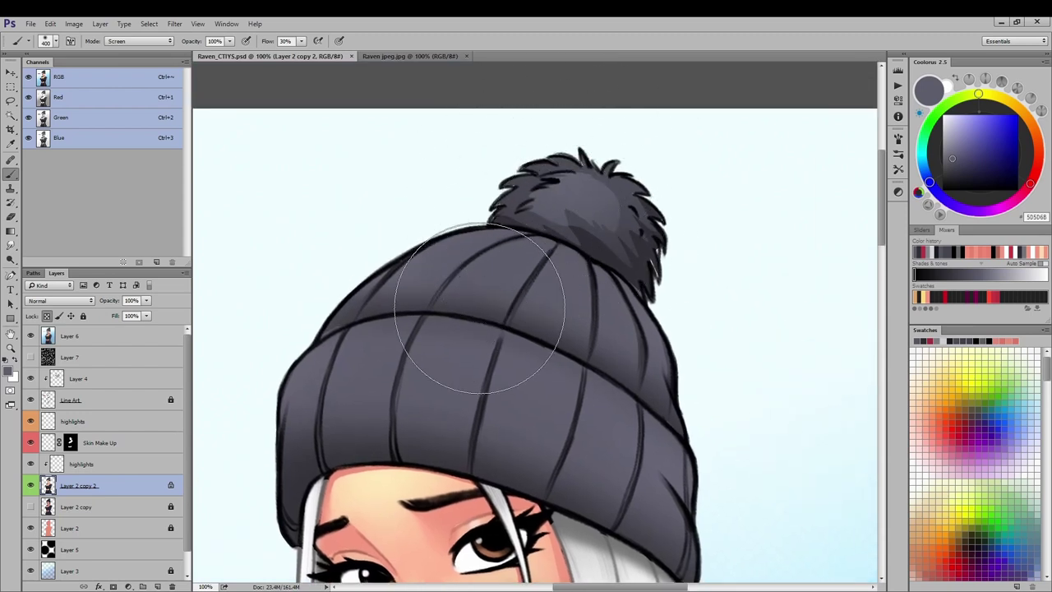
pyautogui.click(46, 330)
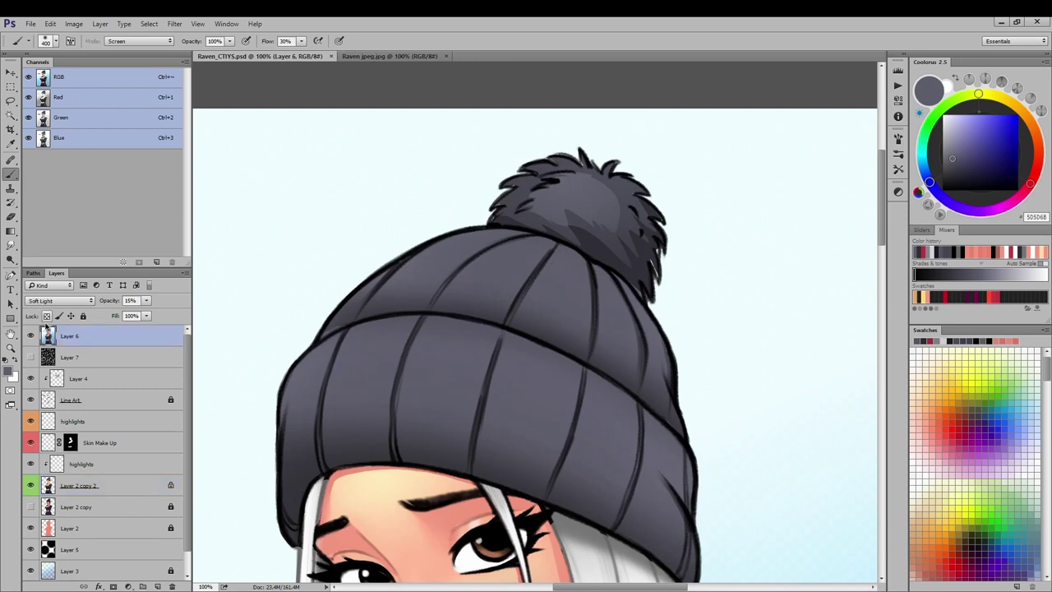
pyautogui.hotkey('ctrl', 'shift', 'alt', 'n')
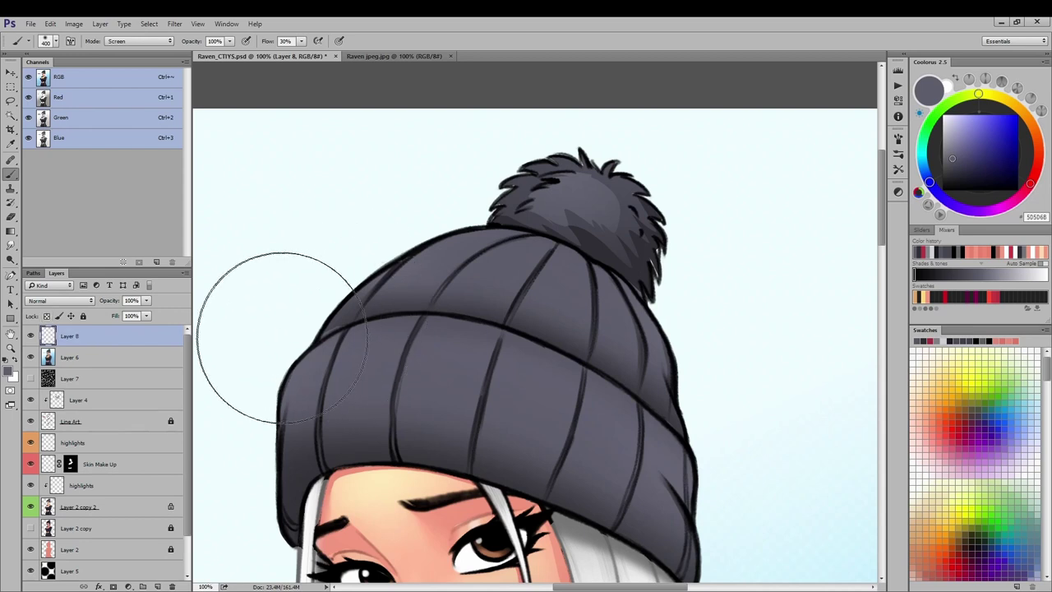
# - Compare the full coloured character in Raven_CTIYS.psd with the reference artwork in Raven jpeg.jpg
pyautogui.hotkey('ctrl', '-')
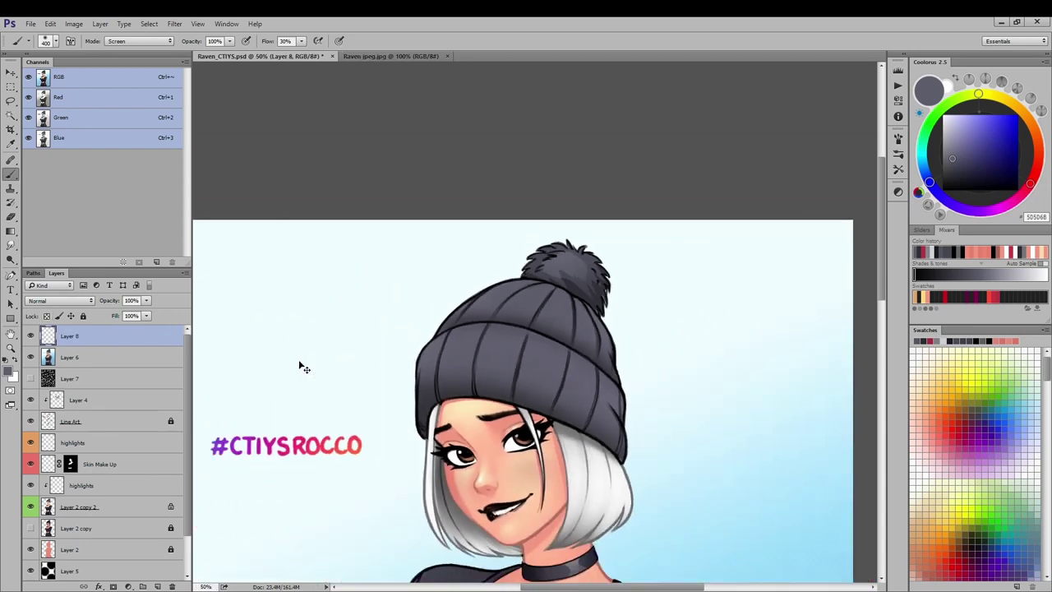
pyautogui.moveTo(299, 360); pyautogui.dragTo(375, 234)
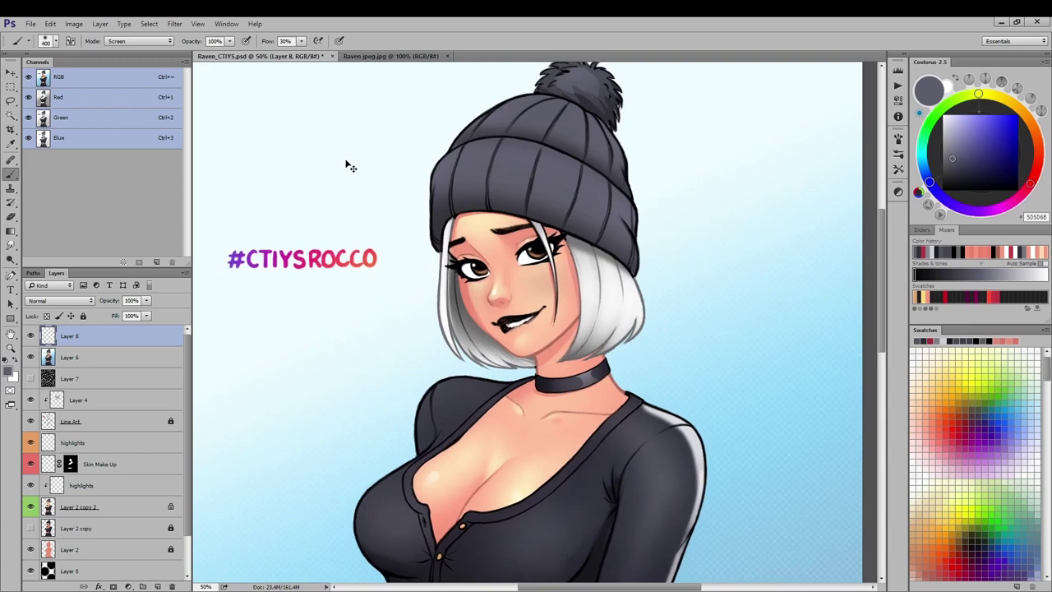
pyautogui.hotkey('ctrl', '-')
pyautogui.hotkey('ctrl', '-')
pyautogui.hotkey('ctrl', '+')
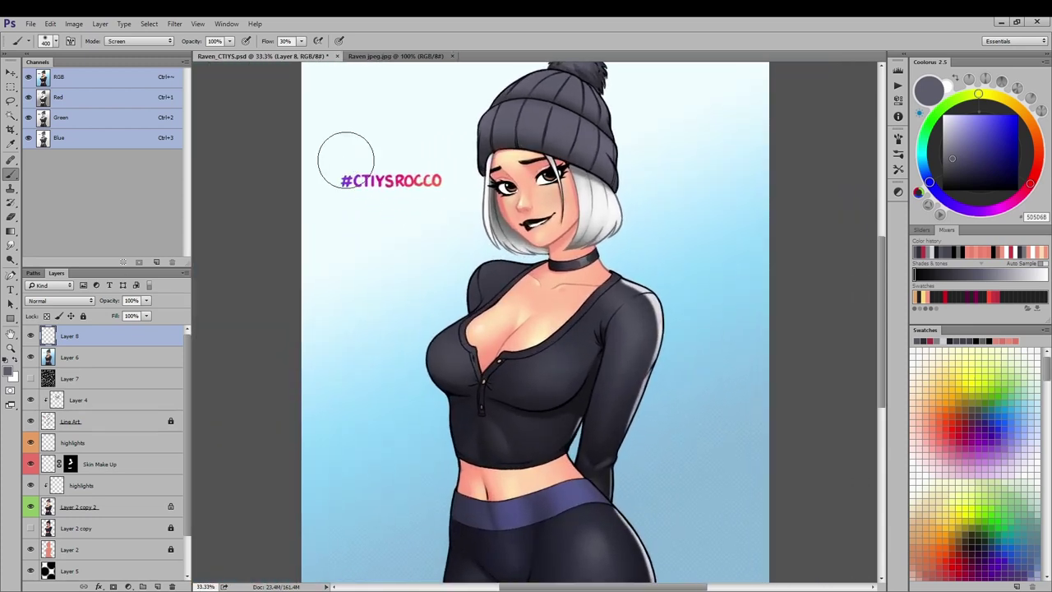
pyautogui.click(397, 56)
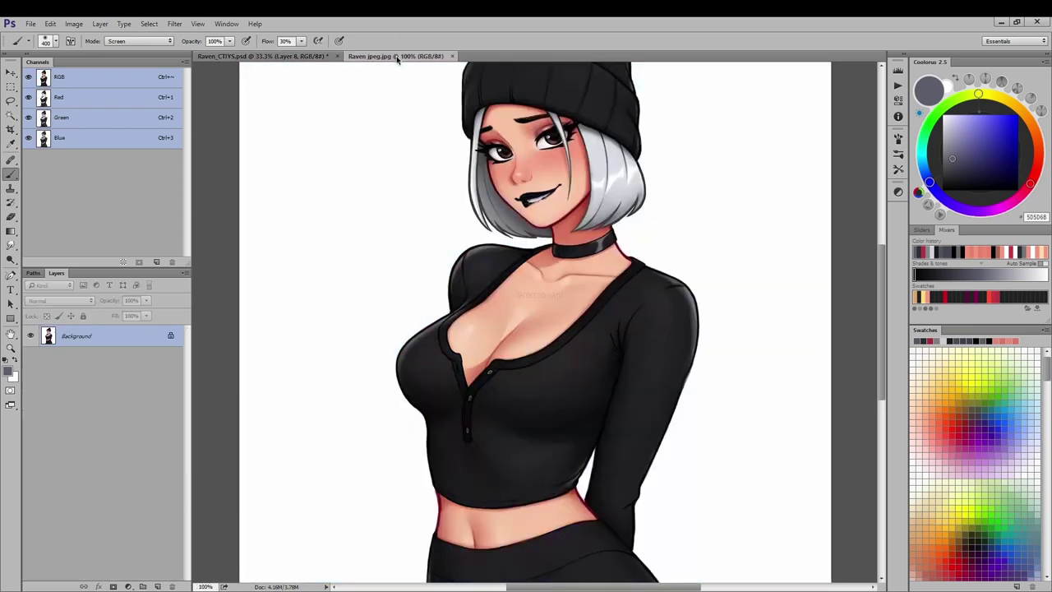
pyautogui.hotkey('ctrl', '-')
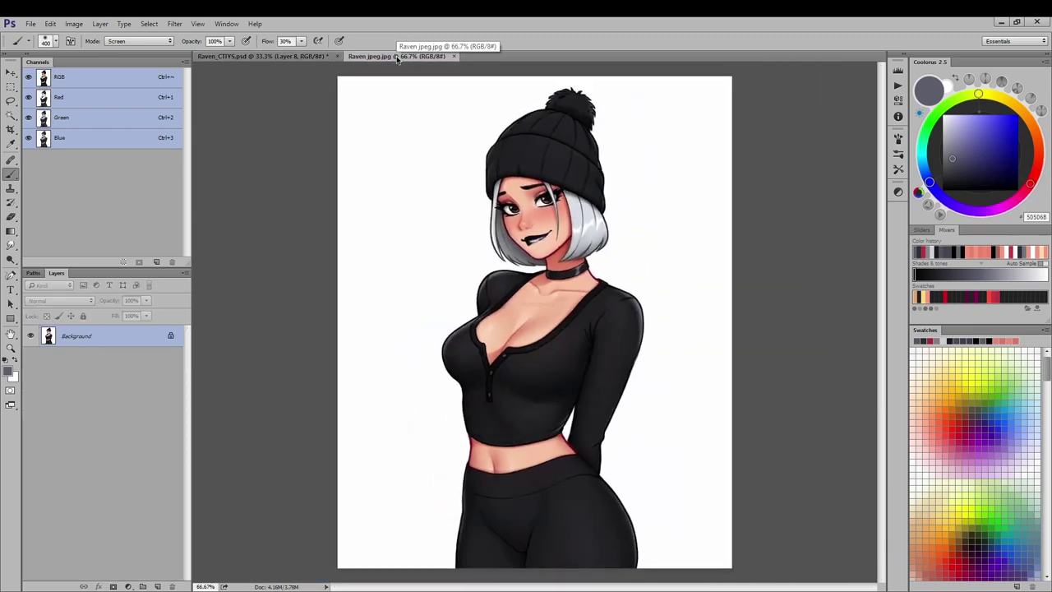
pyautogui.click(302, 57)
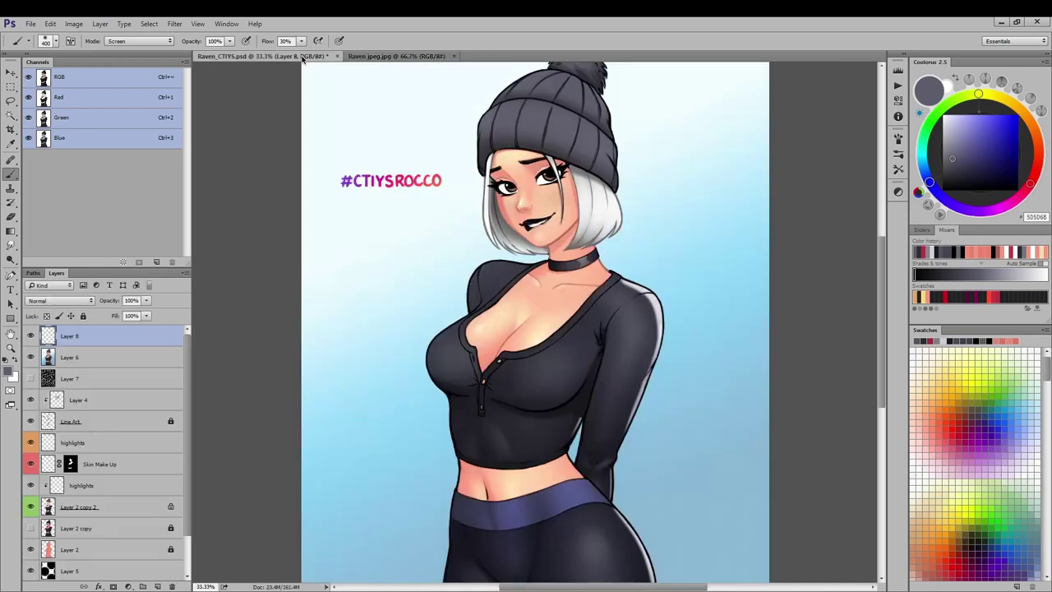
pyautogui.hotkey('ctrl', '-')
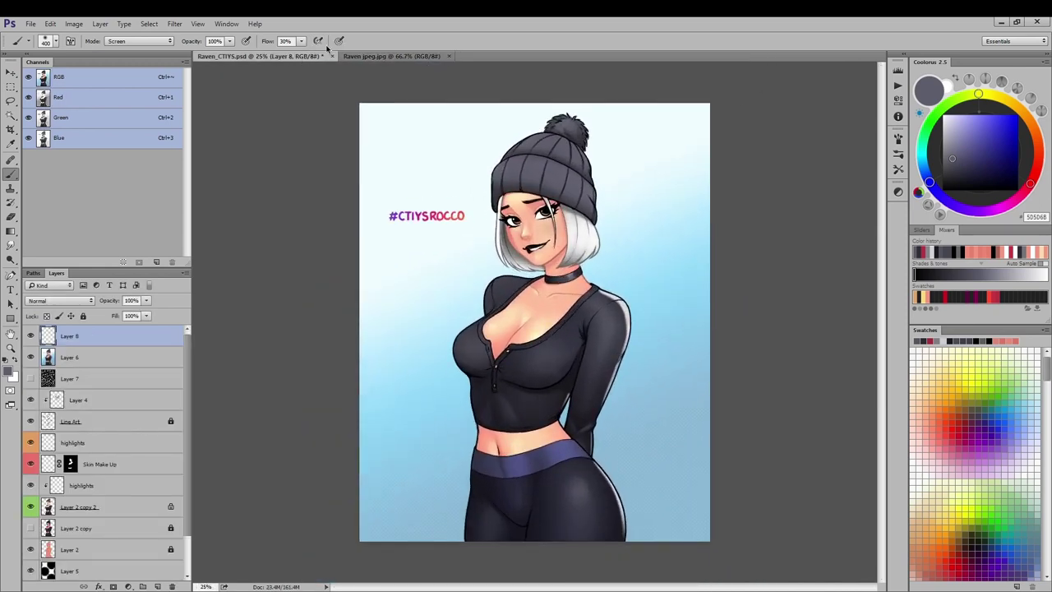
pyautogui.moveTo(345, 56); pyautogui.dragTo(635, 59)
pyautogui.click(277, 56)
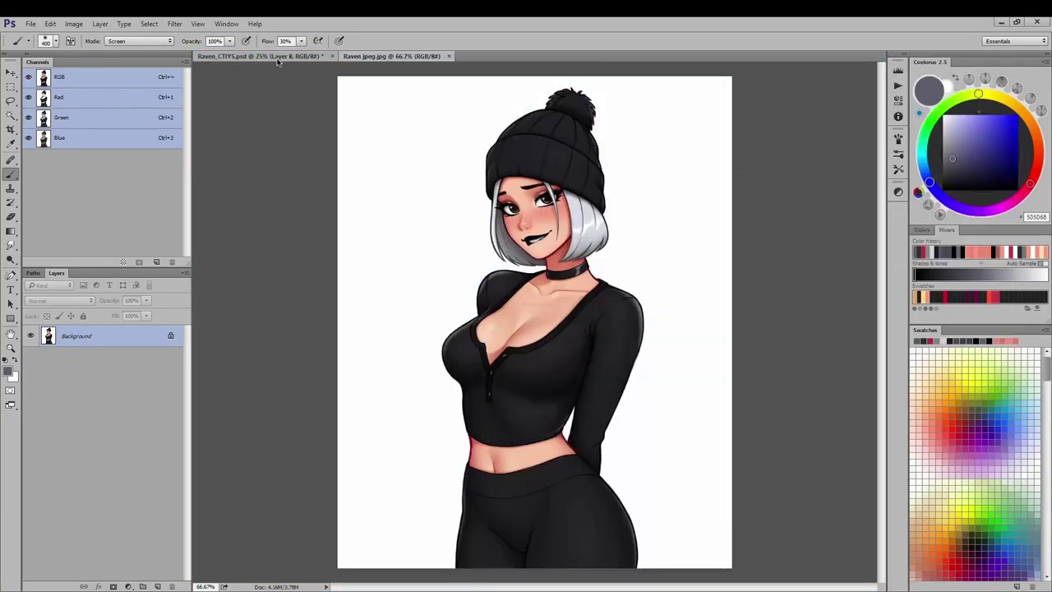
pyautogui.click(407, 58)
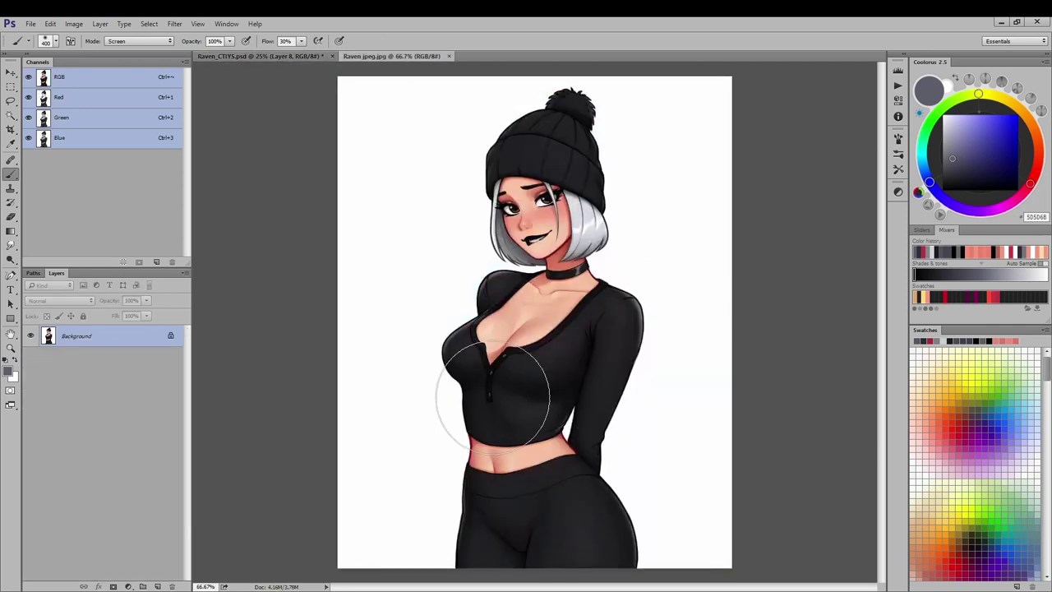
# - Choose the Pencil Tool in place of the brush and return to the Raven_CTIYS.psd document
pyautogui.rightClick(11, 174)
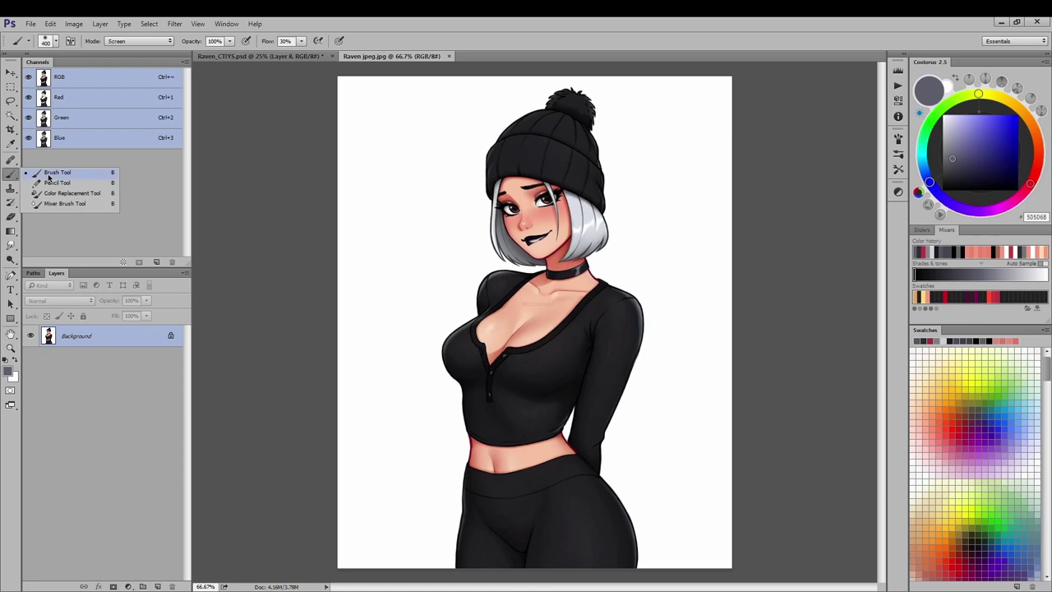
pyautogui.click(55, 182)
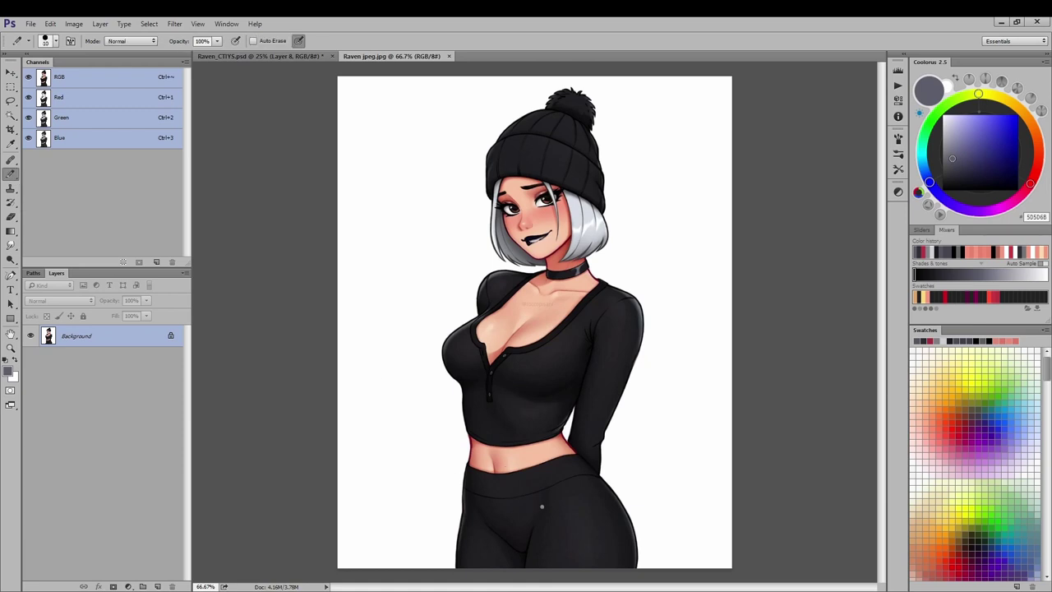
pyautogui.click(238, 56)
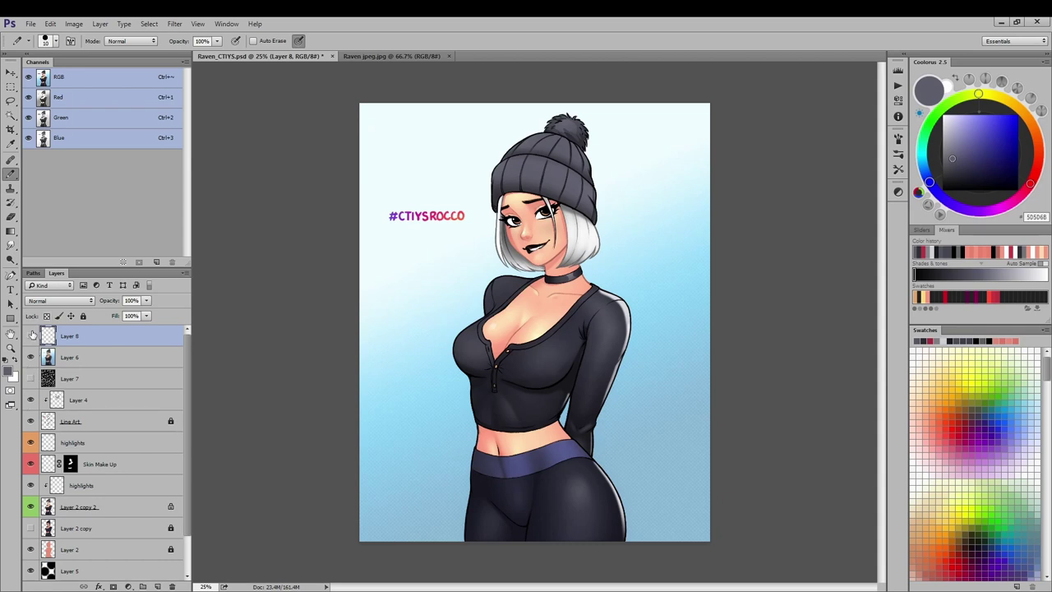
# - Hide every layer except Line Art and the white Layer 1, including Layer 5 and the Layer 3 background gradient
pyautogui.moveTo(33, 336); pyautogui.dragTo(30, 559)
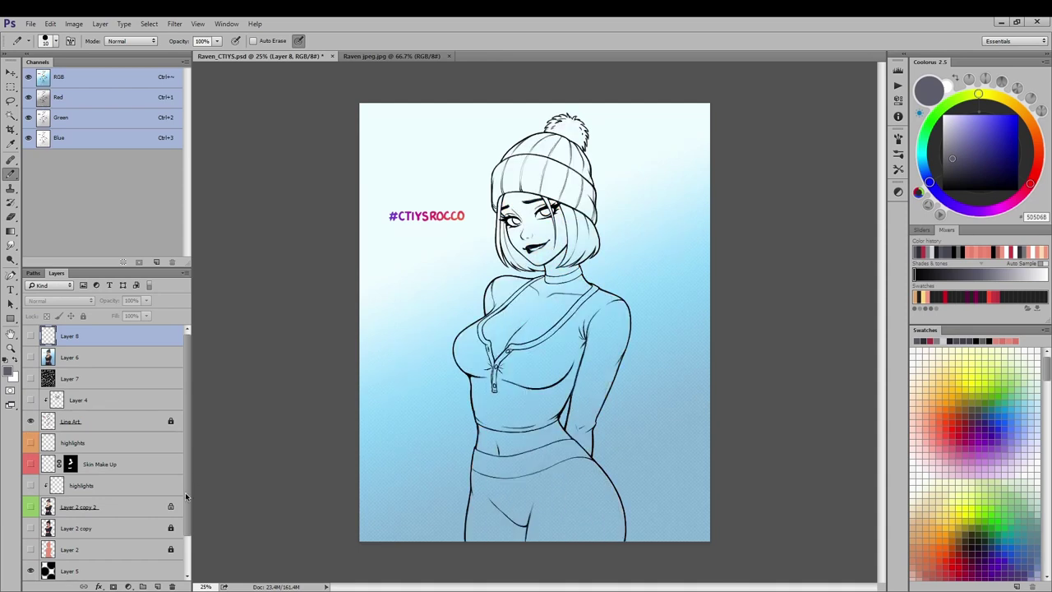
pyautogui.scroll(-2, 185, 495)
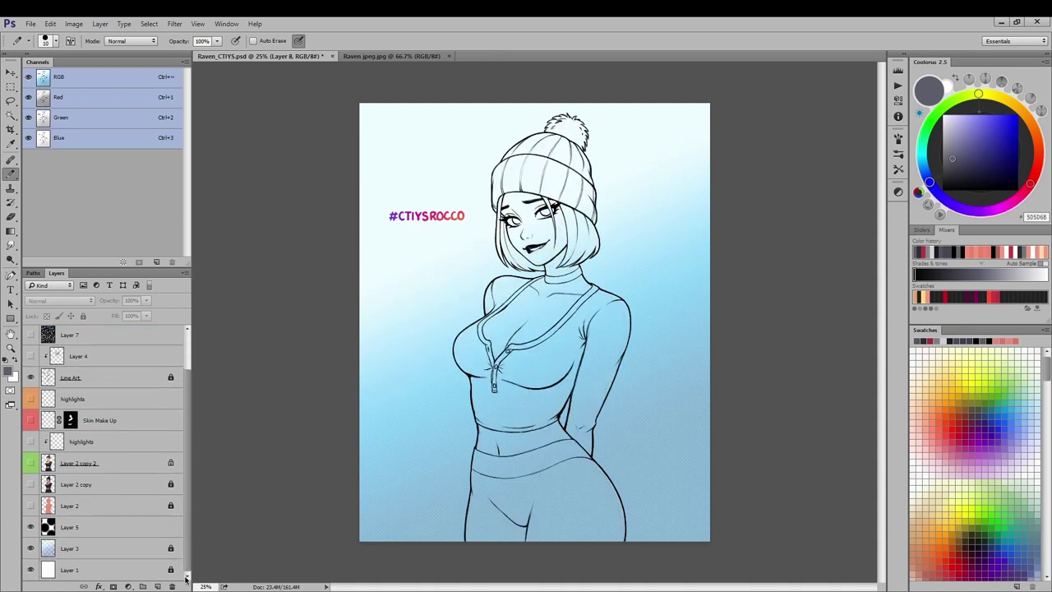
pyautogui.click(31, 549)
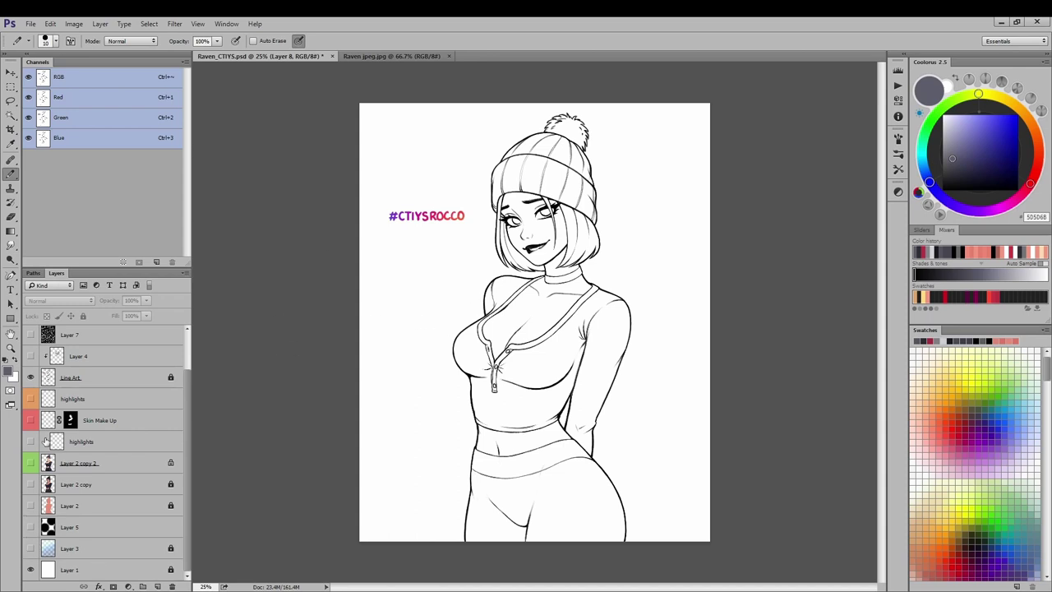
# - Show Layer 2 and Layer 2 copy, and reduce the lock on Layer 2 copy to transparent pixels only
pyautogui.click(30, 506)
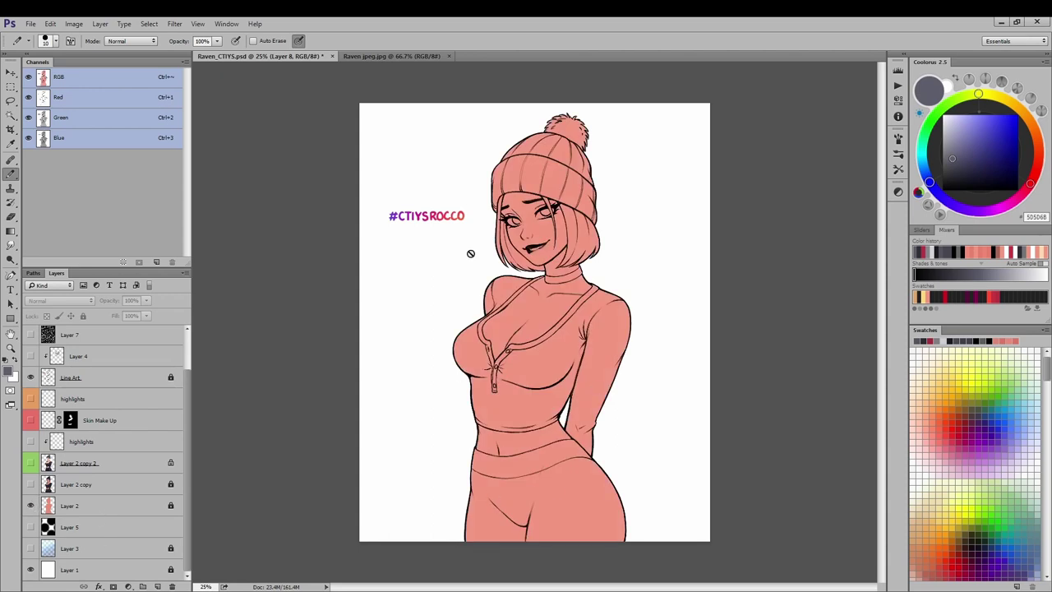
pyautogui.click(31, 484)
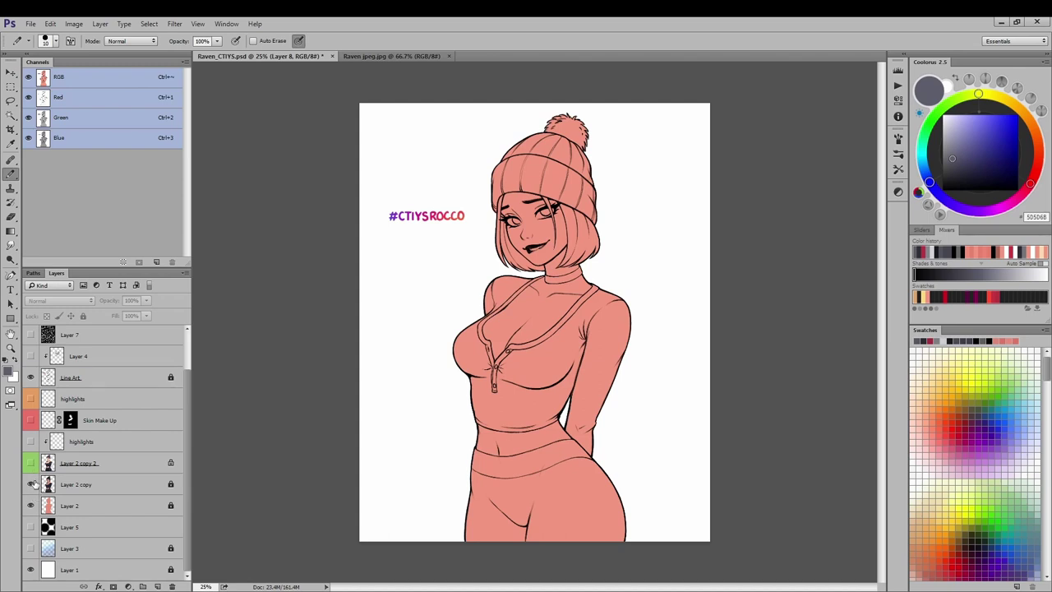
pyautogui.click(91, 487)
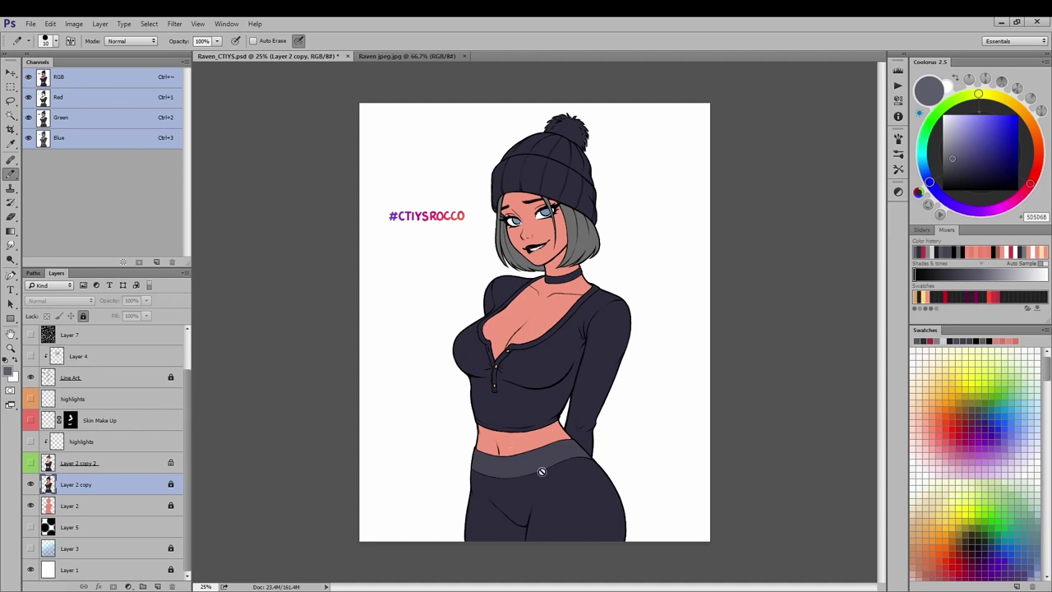
pyautogui.click(83, 316)
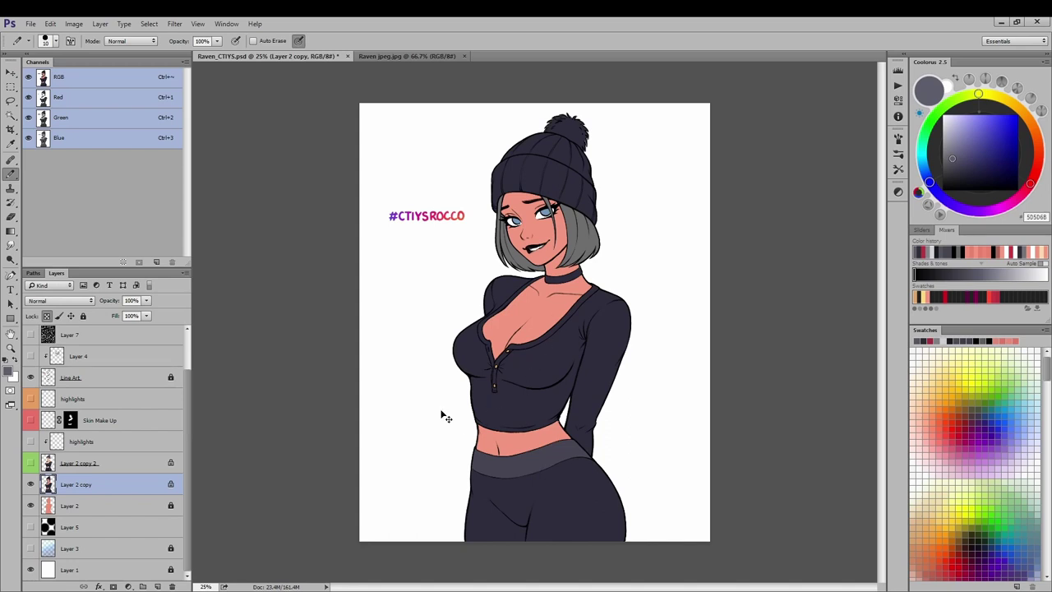
# - Inspect the character's flat colours up close and show the shaded Layer 2 copy 2 above them
pyautogui.hotkey('ctrl', '+')
pyautogui.hotkey('ctrl', '+')
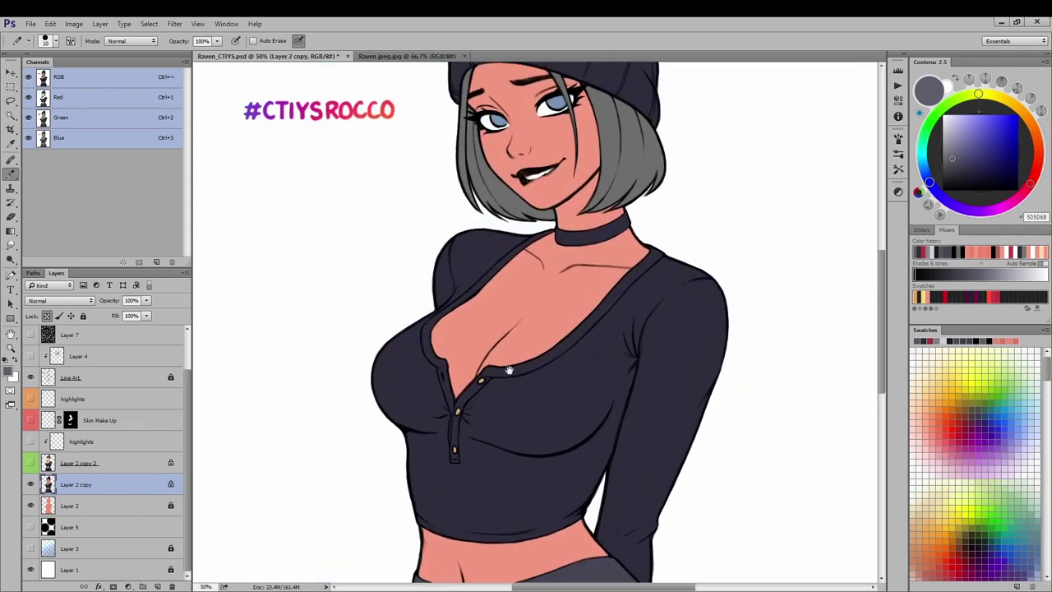
pyautogui.moveTo(499, 379); pyautogui.dragTo(497, 200)
pyautogui.moveTo(482, 236); pyautogui.dragTo(490, 353)
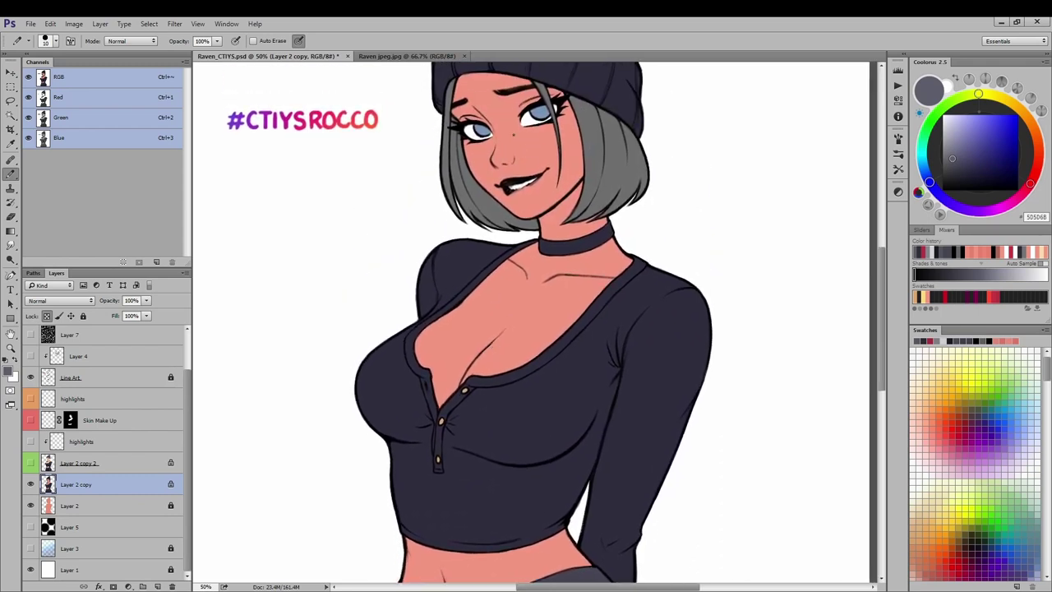
pyautogui.moveTo(432, 258); pyautogui.dragTo(439, 349)
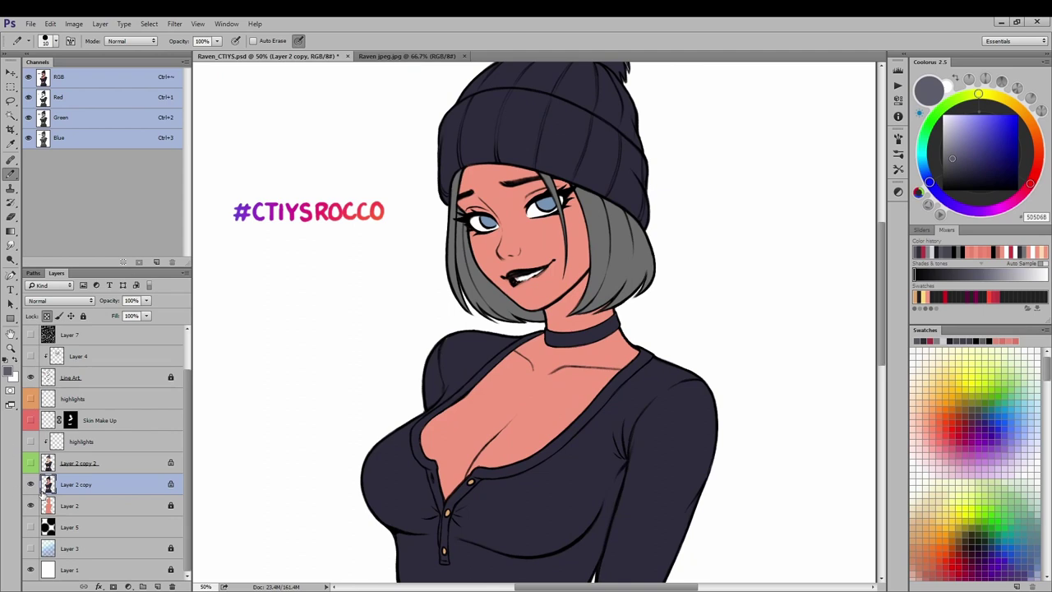
pyautogui.click(31, 462)
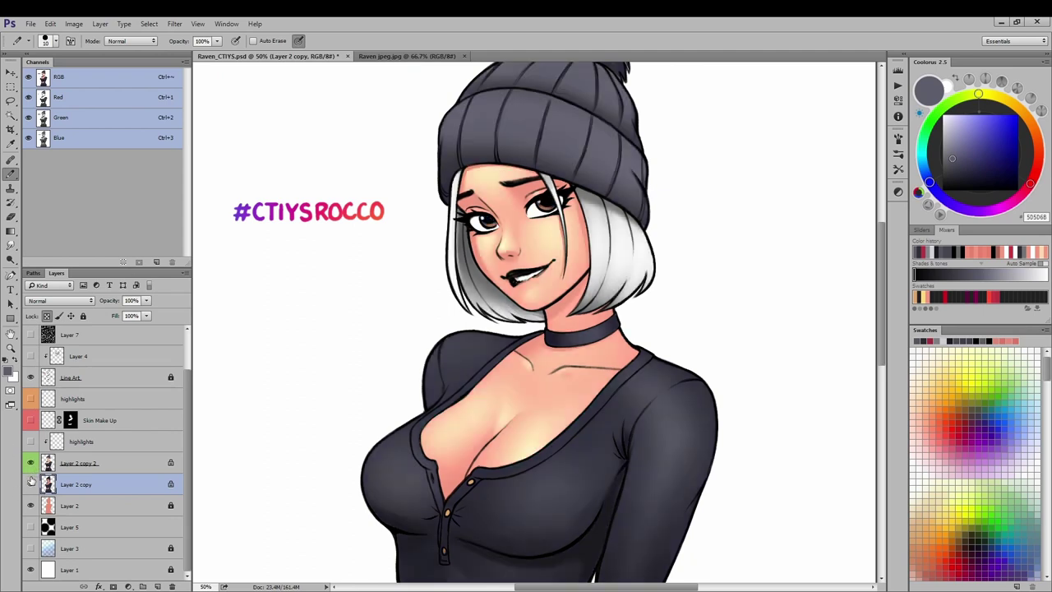
# - Examine the shading across the whole figure, from the hat and face down to the top, waist and leggings
pyautogui.moveTo(366, 403); pyautogui.dragTo(370, 184)
pyautogui.hotkey('ctrl', '-')
pyautogui.hotkey('ctrl', '-')
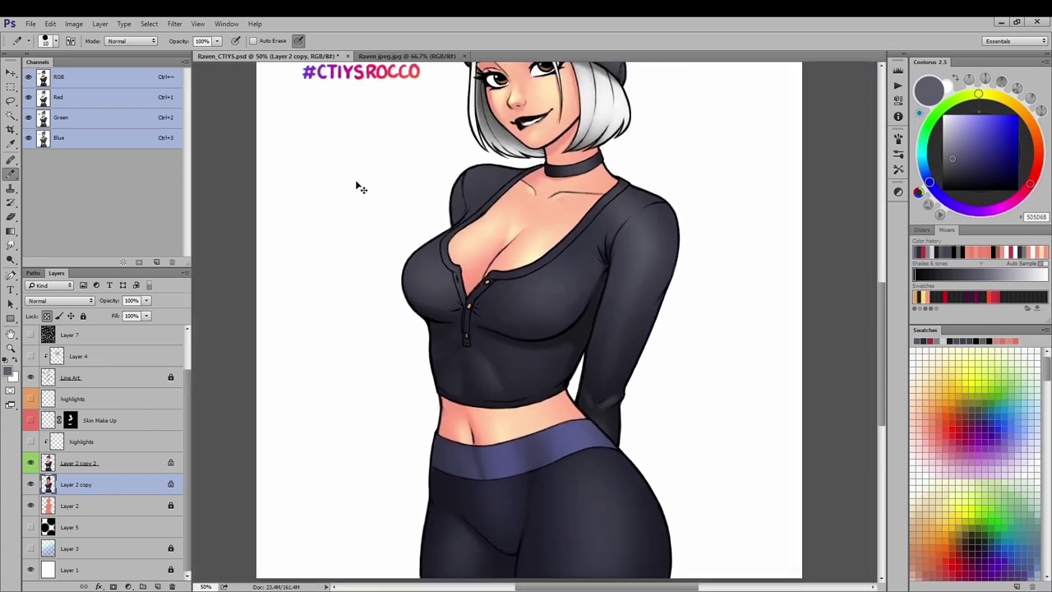
pyautogui.hotkey('ctrl', '+')
pyautogui.scroll(-2, 362, 186)
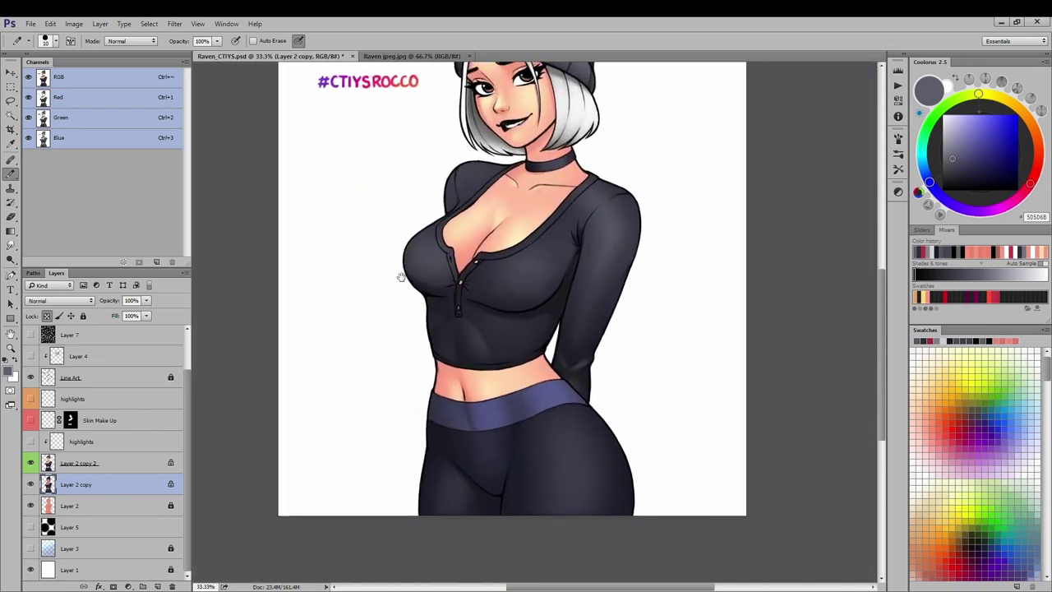
pyautogui.scroll(2, 421, 255)
pyautogui.scroll(-3, 419, 255)
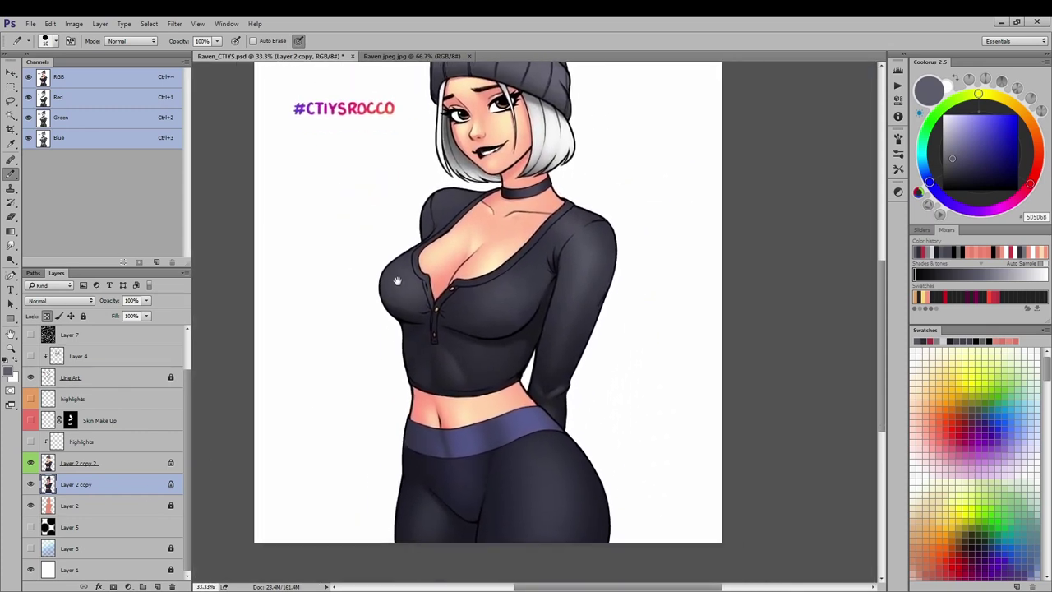
pyautogui.scroll(2, 409, 257)
pyautogui.hotkey('ctrl', '-')
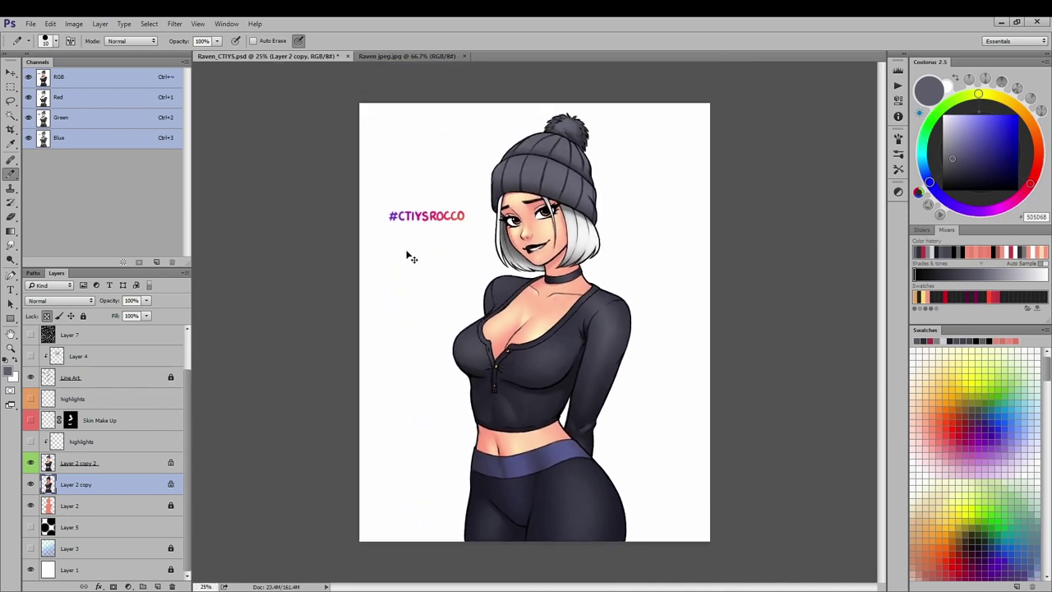
pyautogui.hotkey('ctrl', '+')
pyautogui.hotkey('ctrl', '+')
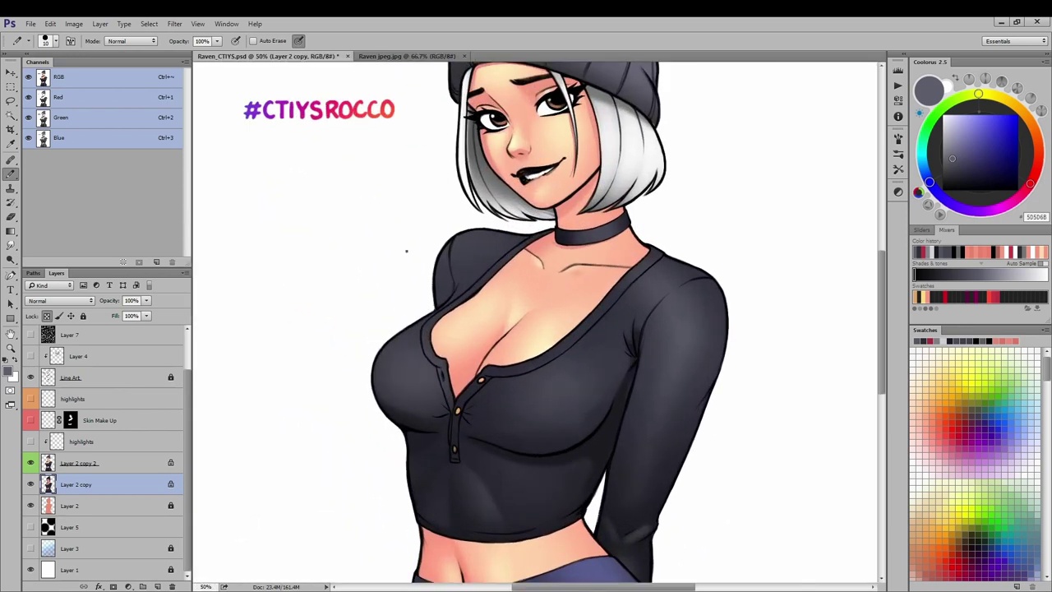
pyautogui.moveTo(439, 321); pyautogui.dragTo(440, 273)
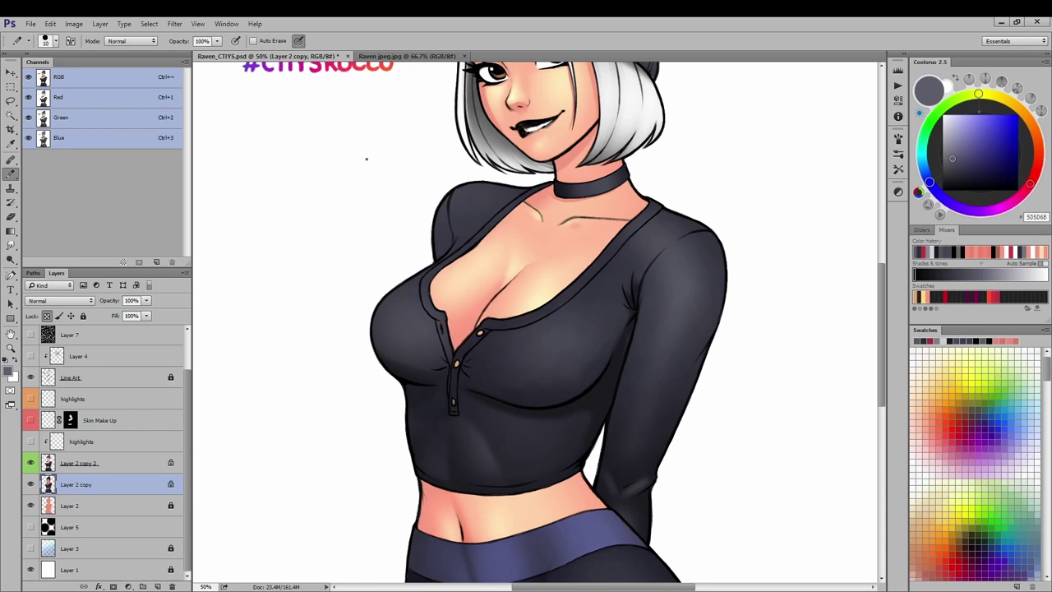
pyautogui.scroll(3, 310, 217)
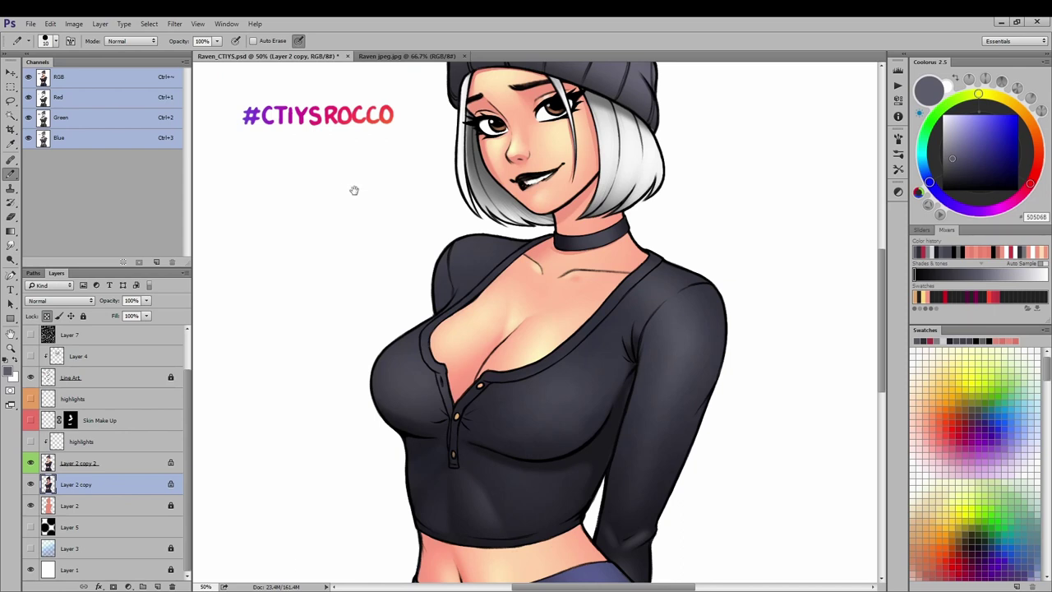
pyautogui.scroll(-10, 357, 185)
pyautogui.moveTo(444, 160); pyautogui.dragTo(426, 216)
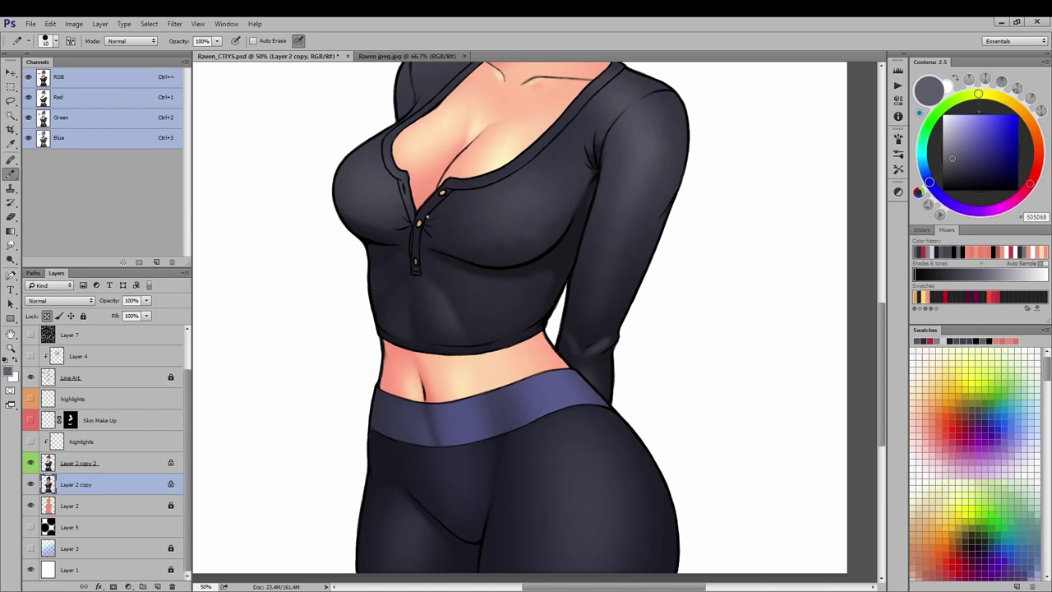
# - Make Layer 2 copy 2 the active layer and set the Pencil Tool's blending mode to Overlay
pyautogui.click(61, 464)
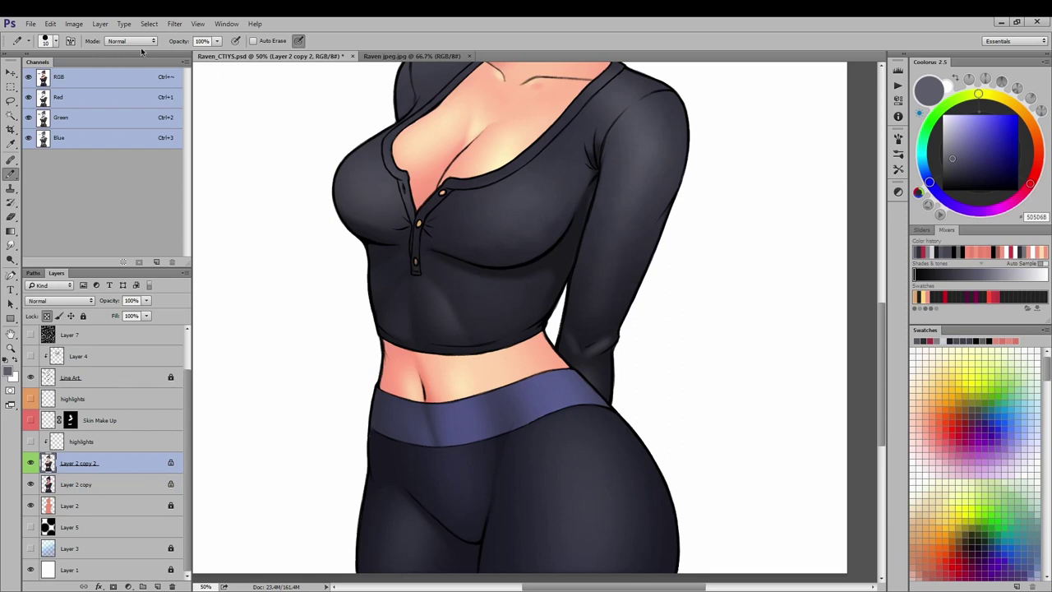
pyautogui.click(130, 41)
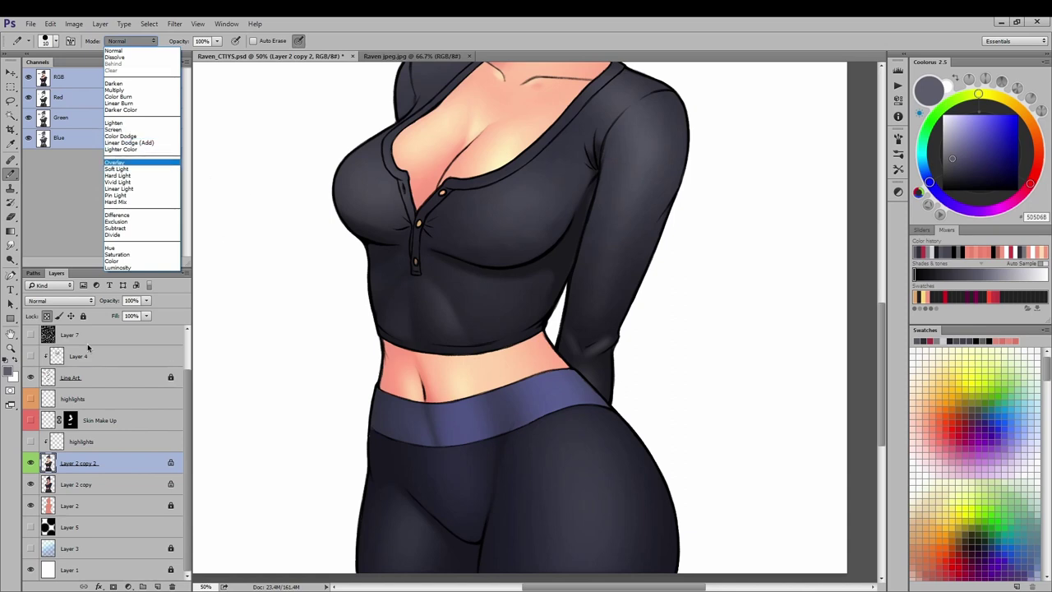
pyautogui.press('Return')
# - Examine the shaded skin around the neckline, face and hair up close on Layer 2 copy 2
pyautogui.moveTo(315, 333); pyautogui.dragTo(345, 328)
pyautogui.hotkey('ctrl', '-')
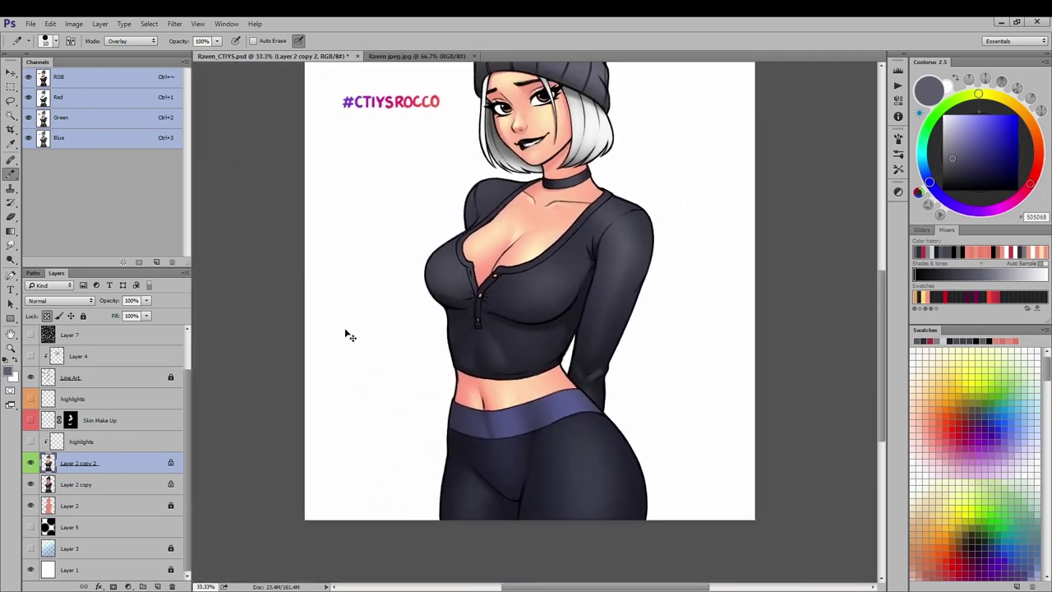
pyautogui.scroll(3, 348, 333)
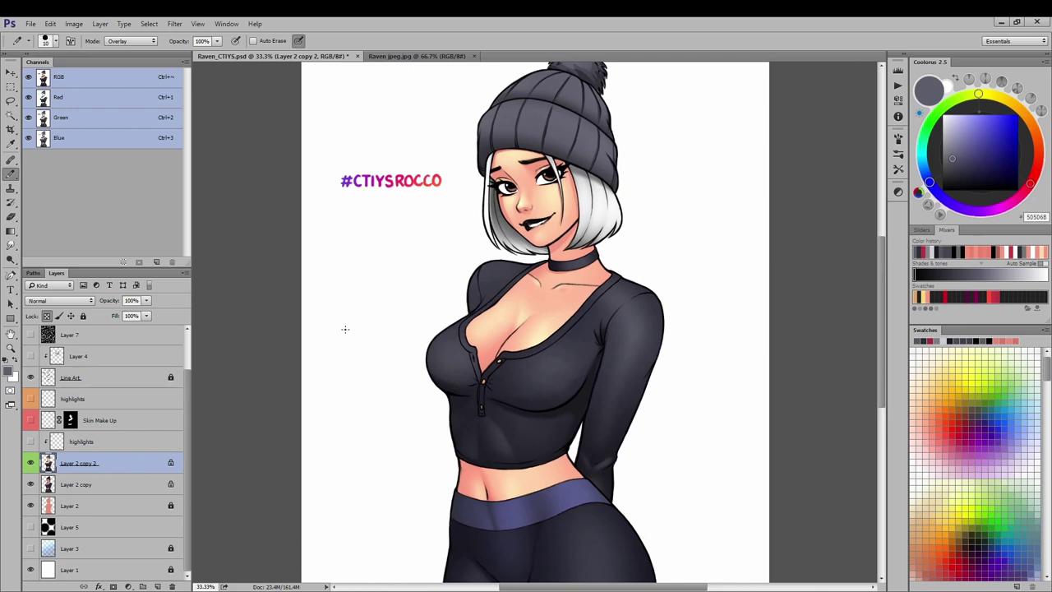
pyautogui.hotkey('ctrl', '+')
pyautogui.hotkey('ctrl', '+')
pyautogui.hotkey('ctrl', '+')
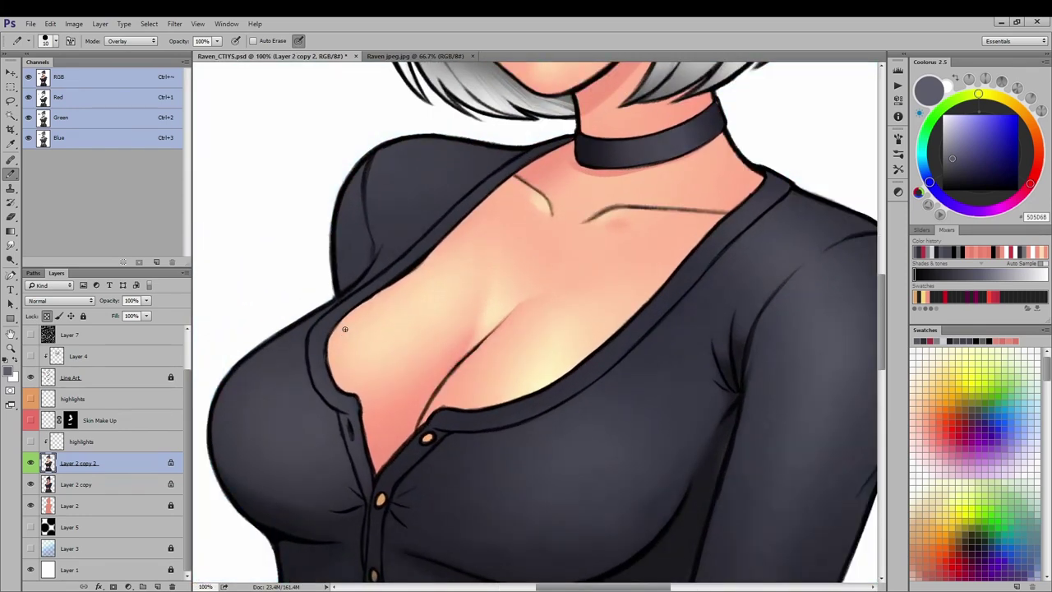
pyautogui.moveTo(494, 173); pyautogui.dragTo(444, 393)
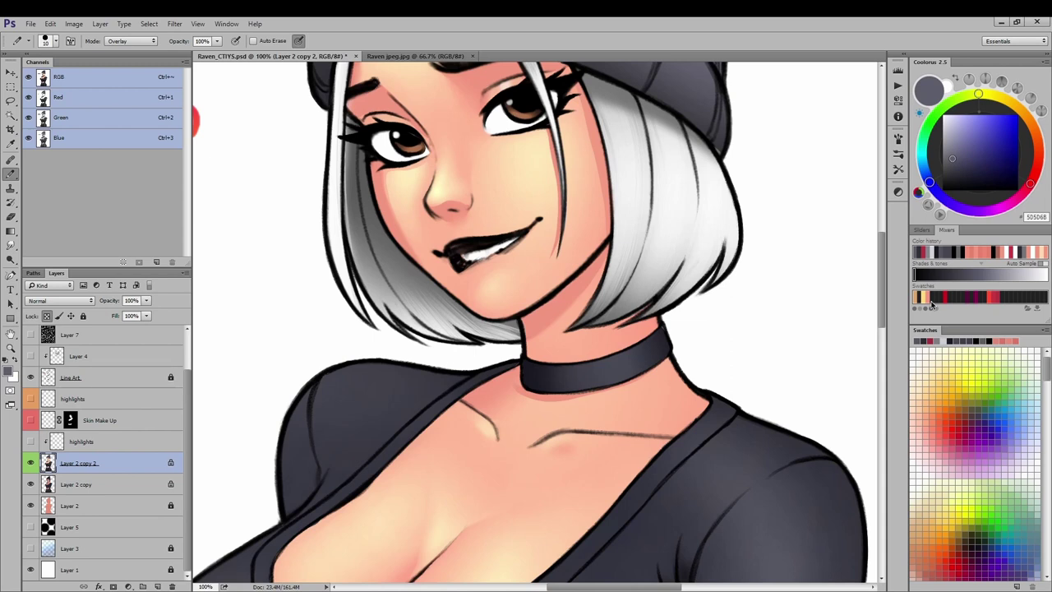
pyautogui.scroll(5, 353, 278)
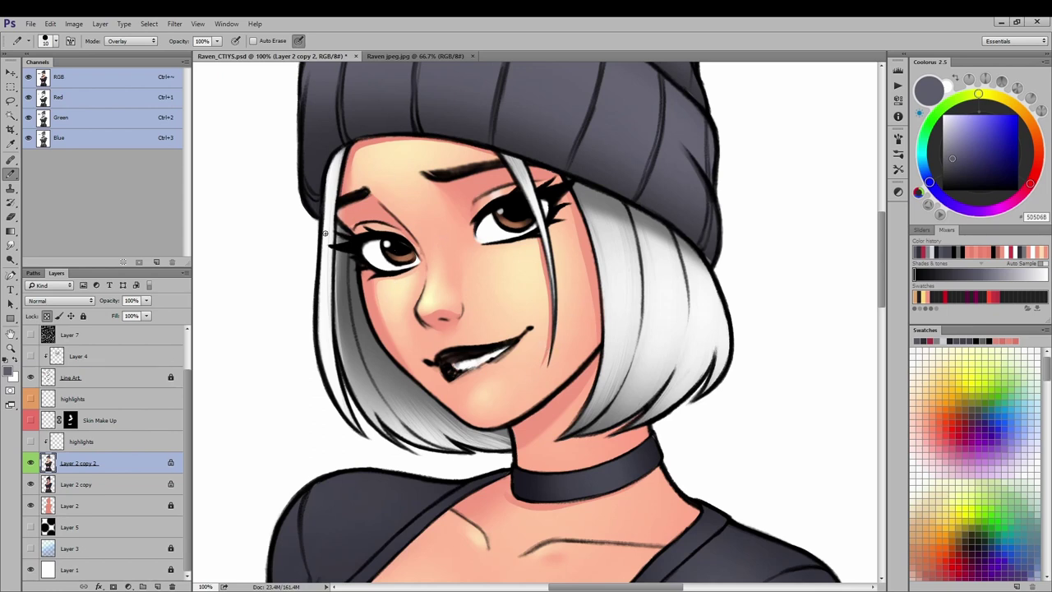
# - Hide Layer 2 copy 2 and select the flat skin area on Layer 2 copy with the Magic Wand
pyautogui.press('w')
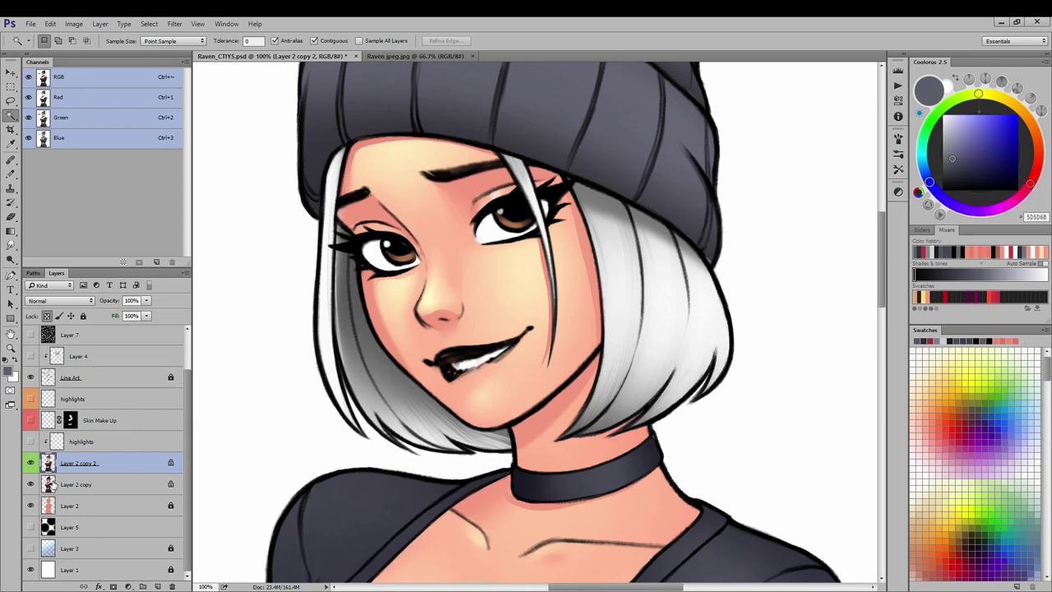
pyautogui.click(31, 463)
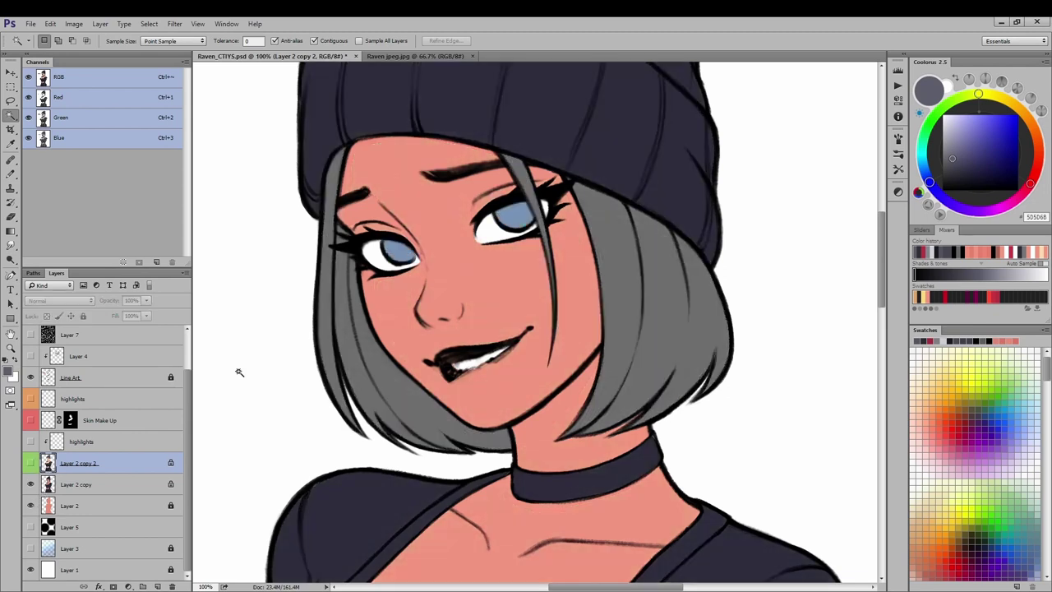
pyautogui.click(403, 300)
pyautogui.click(45, 485)
pyautogui.click(390, 330)
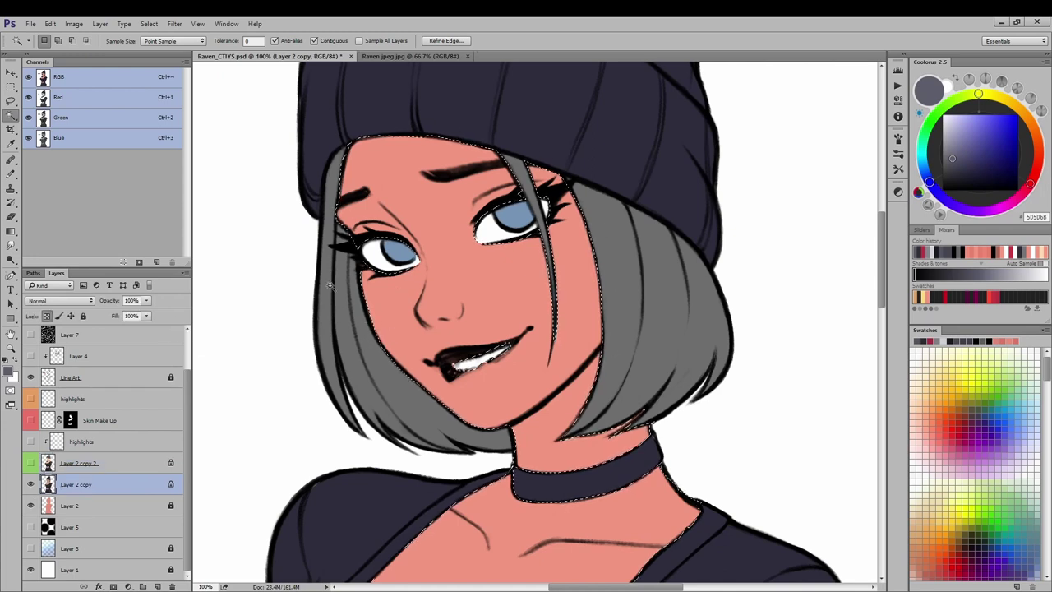
# - Subtract the chest and lower neck skin from the selection with the Lasso Tool, keeping the face and upper neck
pyautogui.hotkey('ctrl', 'd')
pyautogui.hotkey('ctrl', '-')
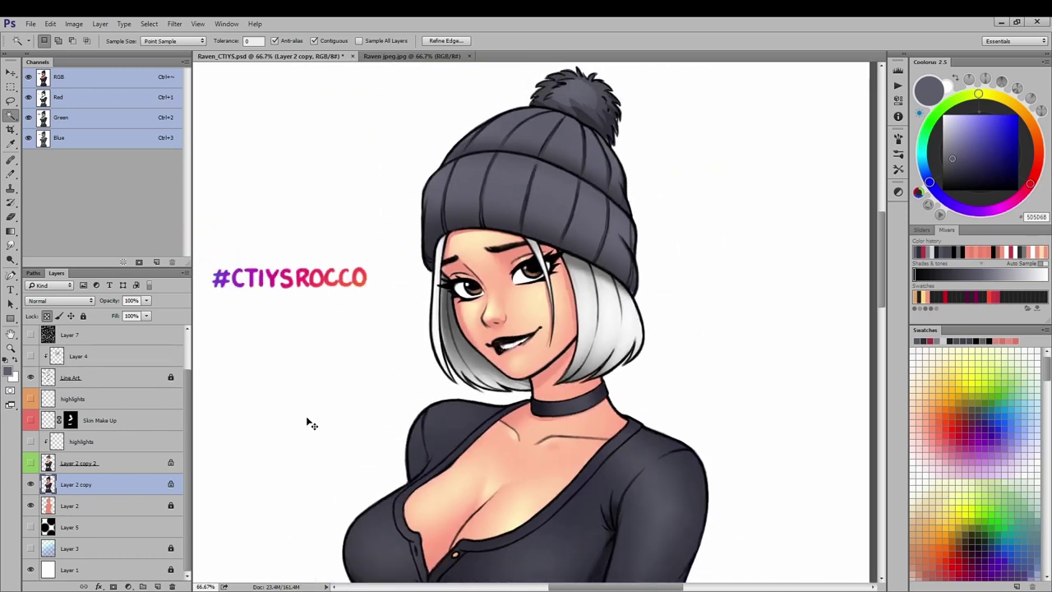
pyautogui.hotkey('ctrl', 'shift', 'd')
pyautogui.press('l')
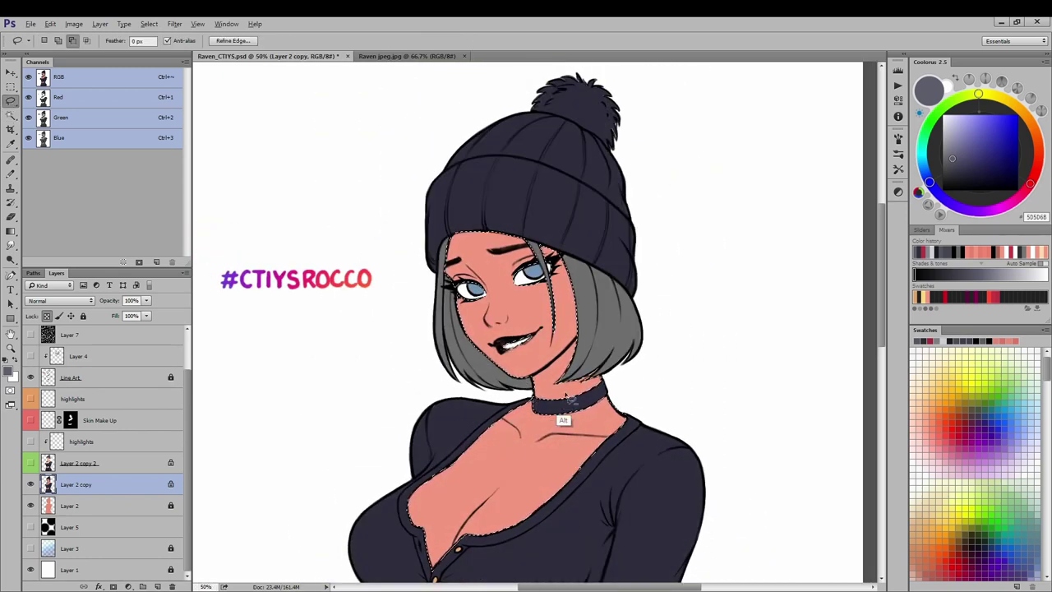
pyautogui.moveTo(616, 388)
pyautogui.mouseDown()
pyautogui.moveTo(470, 430)
pyautogui.moveTo(617, 533)
pyautogui.mouseUp()
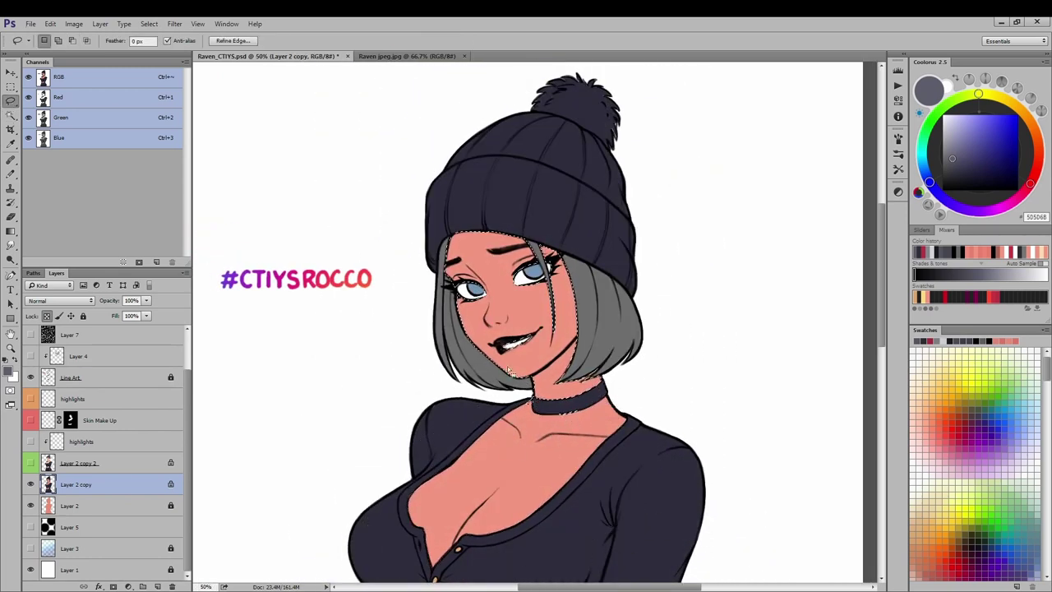
pyautogui.moveTo(577, 421)
pyautogui.mouseDown()
pyautogui.moveTo(535, 416)
pyautogui.moveTo(508, 402)
pyautogui.moveTo(577, 421)
pyautogui.mouseUp()
# - Remove the leftover bits of selection around the choker's edge so only the face and upper neck stay selected
pyautogui.hotkey('ctrl', '+')
pyautogui.scroll(-5, 514, 393)
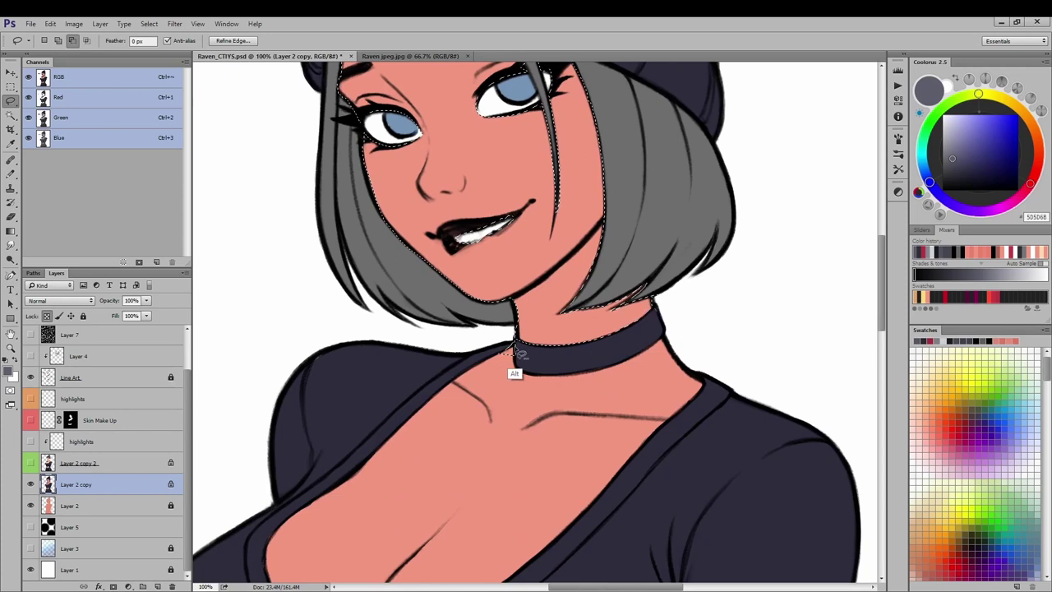
pyautogui.moveTo(517, 355)
pyautogui.mouseDown()
pyautogui.moveTo(503, 383)
pyautogui.moveTo(487, 368)
pyautogui.mouseUp()
pyautogui.scroll(-4, 488, 369)
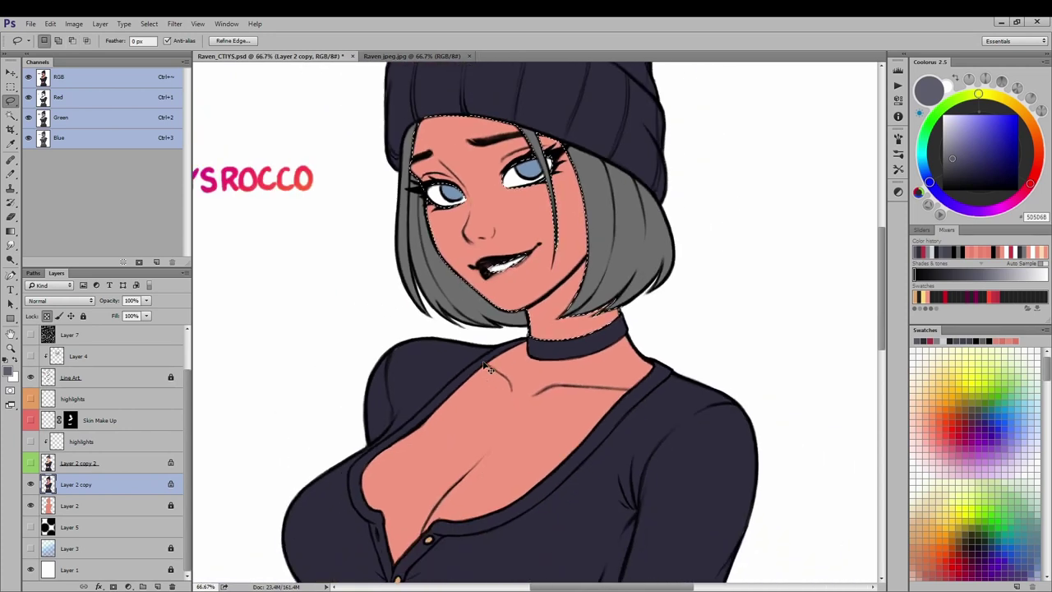
pyautogui.scroll(4, 489, 369)
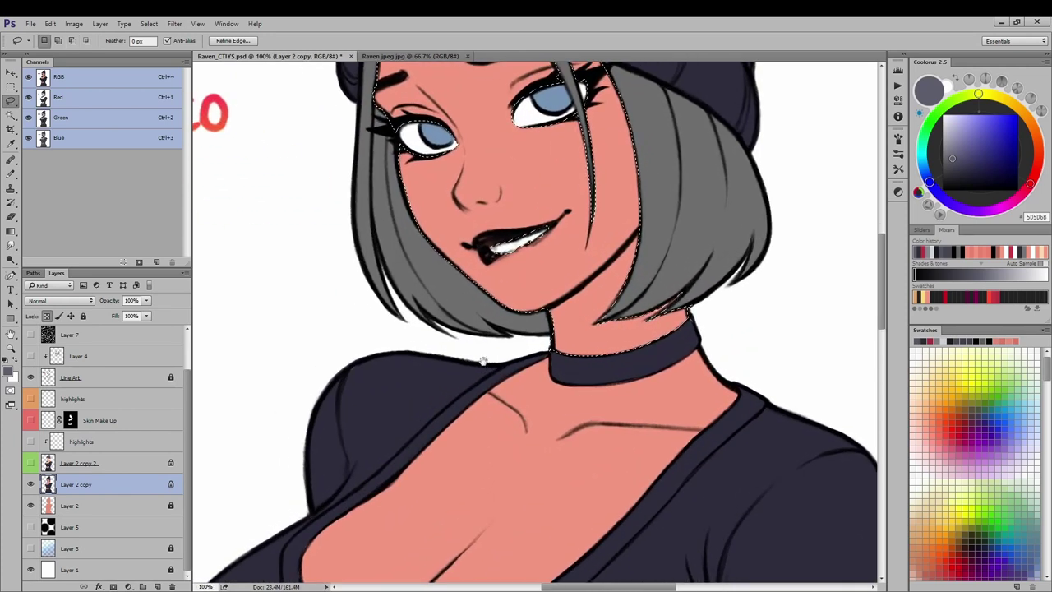
pyautogui.moveTo(402, 249); pyautogui.dragTo(357, 327)
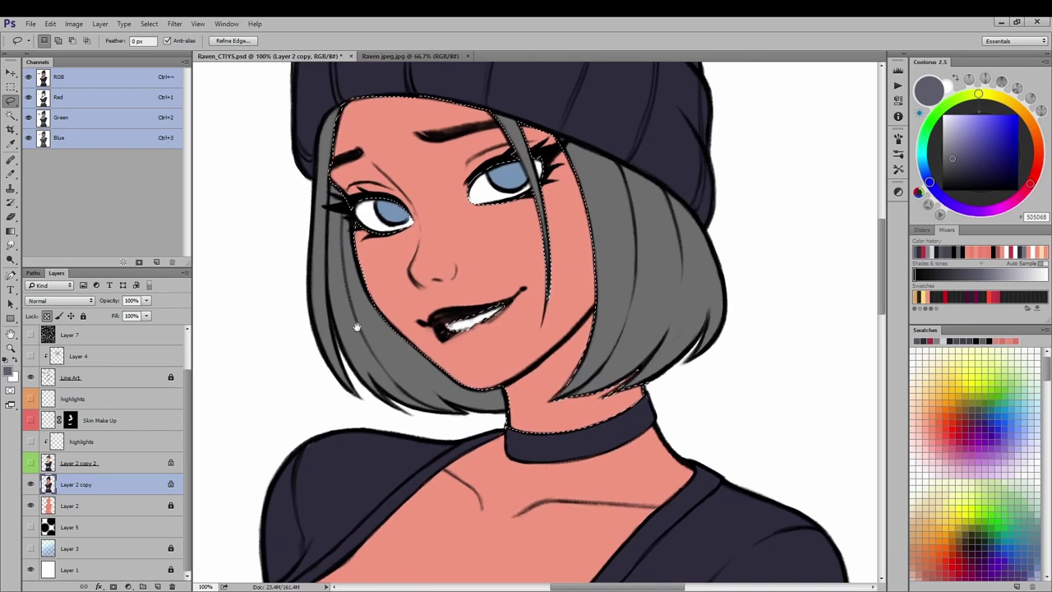
# - Lock Layer 2 copy completely and lasso the shadow shapes under the nose, around the eyes and along the face's side out of the selection
pyautogui.click(83, 315)
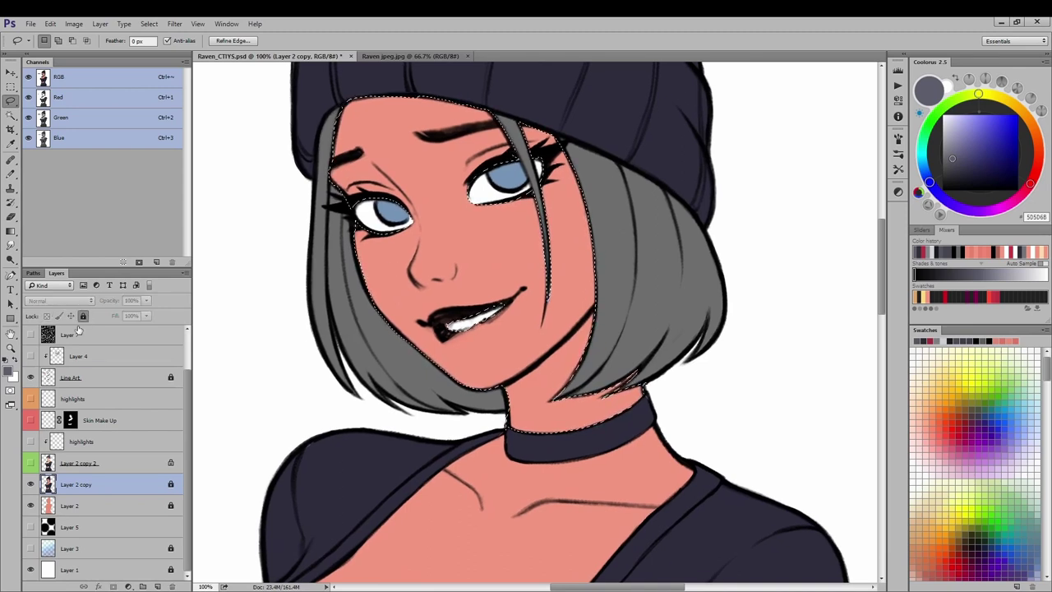
pyautogui.moveTo(407, 273); pyautogui.dragTo(404, 302)
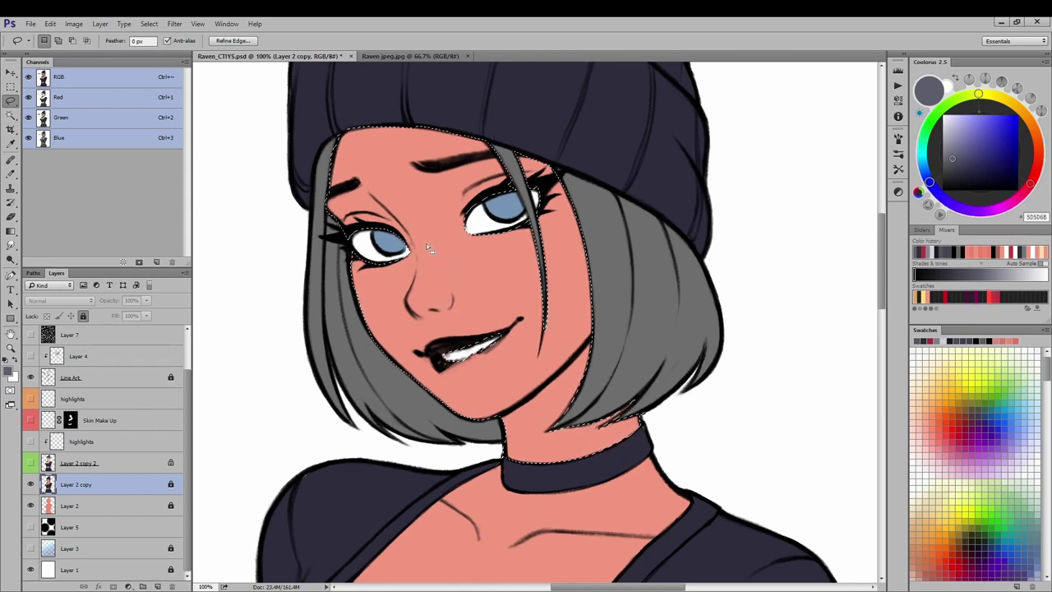
pyautogui.press('alt')
pyautogui.moveTo(438, 289)
pyautogui.mouseDown()
pyautogui.moveTo(435, 309)
pyautogui.moveTo(450, 308)
pyautogui.moveTo(417, 304)
pyautogui.moveTo(432, 319)
pyautogui.moveTo(444, 313)
pyautogui.mouseUp()
pyautogui.moveTo(366, 191)
pyautogui.mouseDown()
pyautogui.moveTo(330, 220)
pyautogui.moveTo(378, 221)
pyautogui.moveTo(352, 191)
pyautogui.moveTo(339, 198)
pyautogui.moveTo(511, 163)
pyautogui.moveTo(449, 161)
pyautogui.moveTo(447, 200)
pyautogui.moveTo(493, 176)
pyautogui.mouseUp()
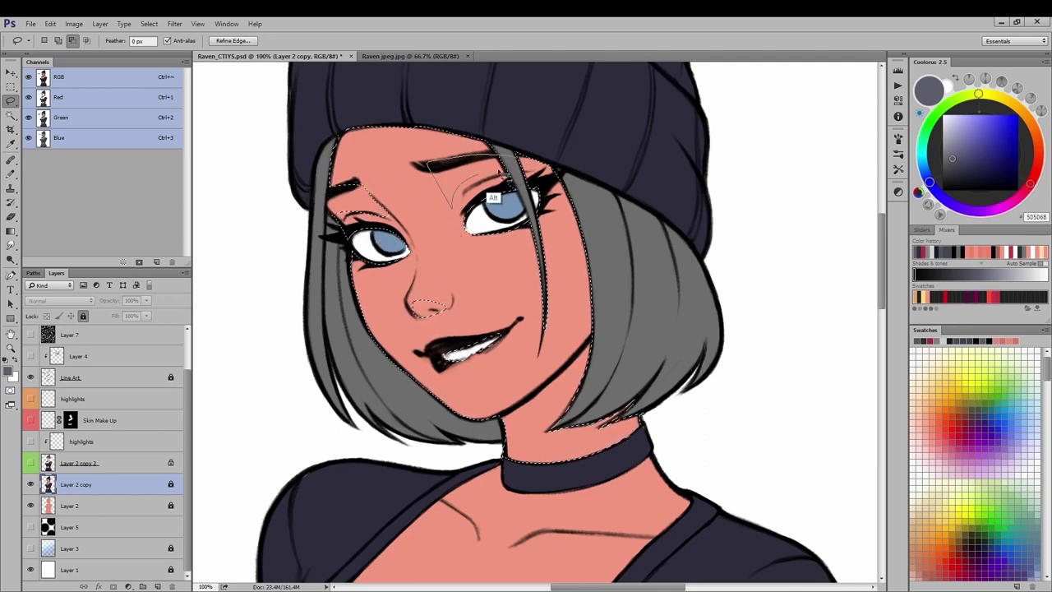
pyautogui.moveTo(553, 213)
pyautogui.mouseDown()
pyautogui.moveTo(613, 400)
pyautogui.moveTo(567, 407)
pyautogui.mouseUp()
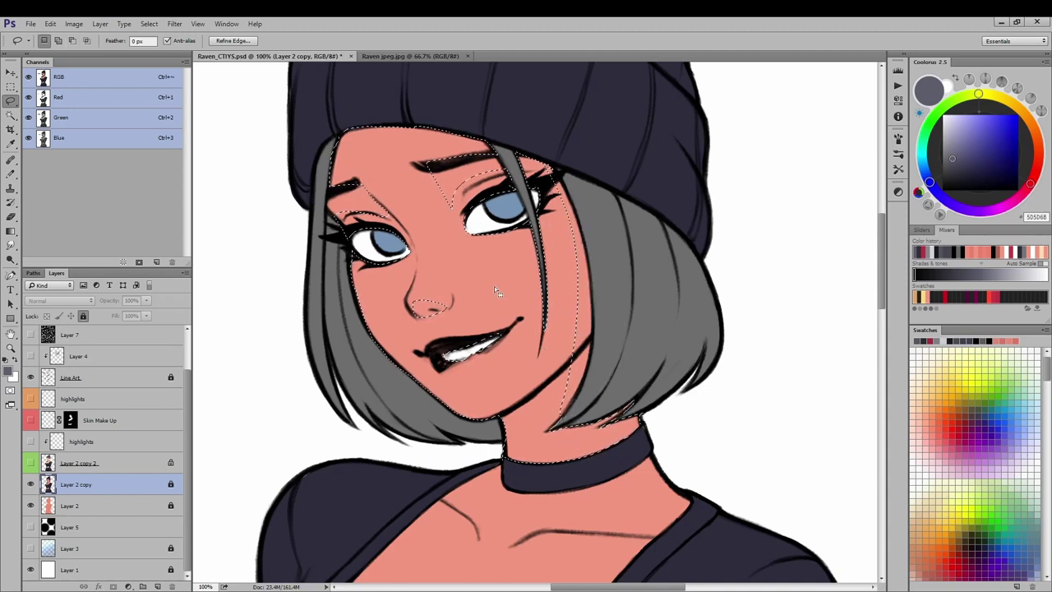
# - Show the shaded Layer 2 copy 2 again and clear the face selection
pyautogui.click(31, 462)
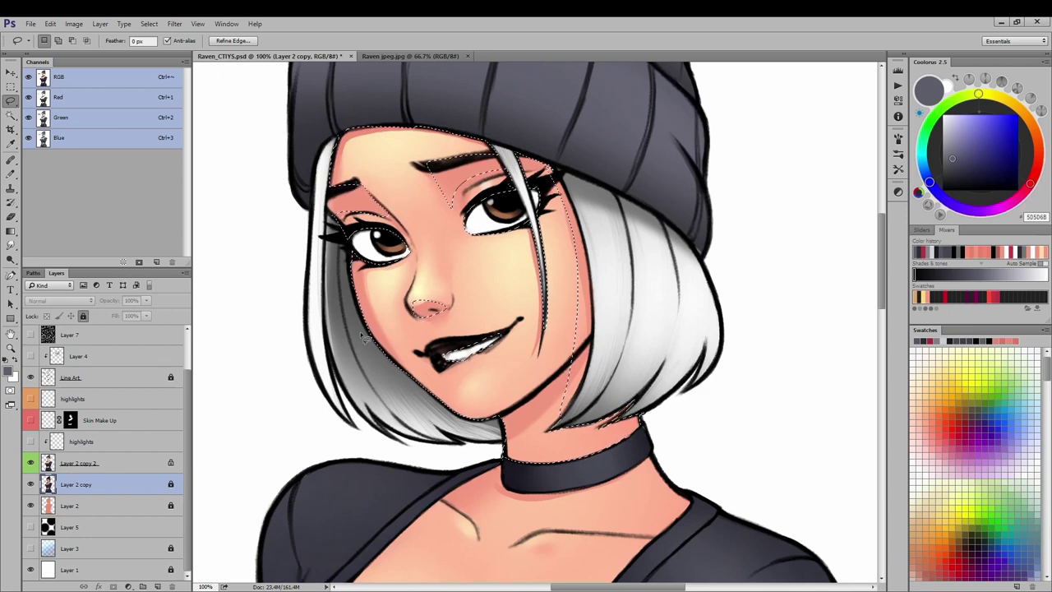
pyautogui.hotkey('ctrl', 'd')
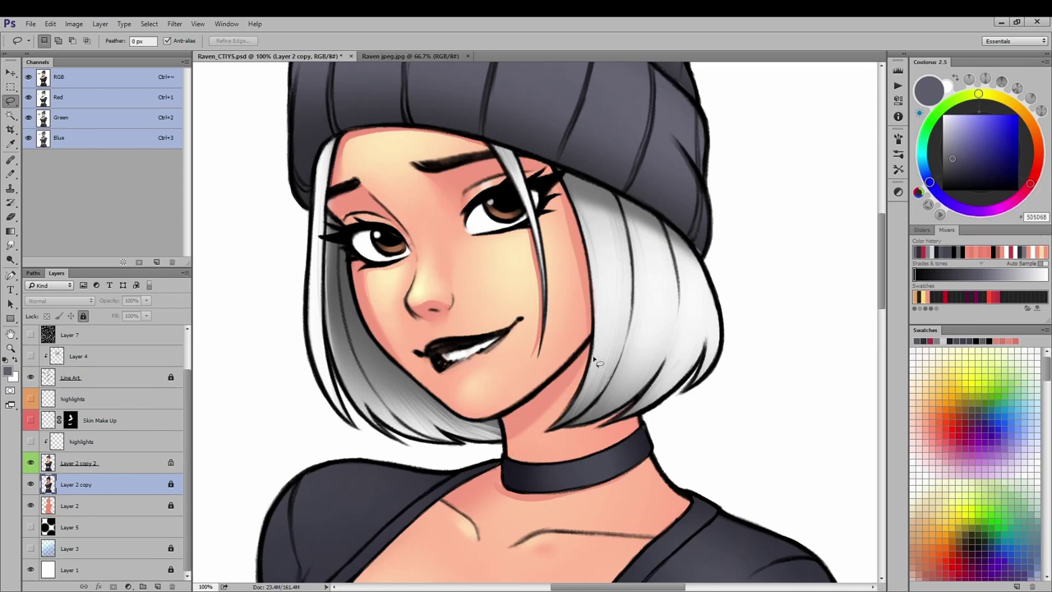
# - Inspect the shadow edges beneath the hair strand and jaw up close and switch to the Blur Tool
pyautogui.hotkey('ctrl', '+')
pyautogui.hotkey('ctrl', '+')
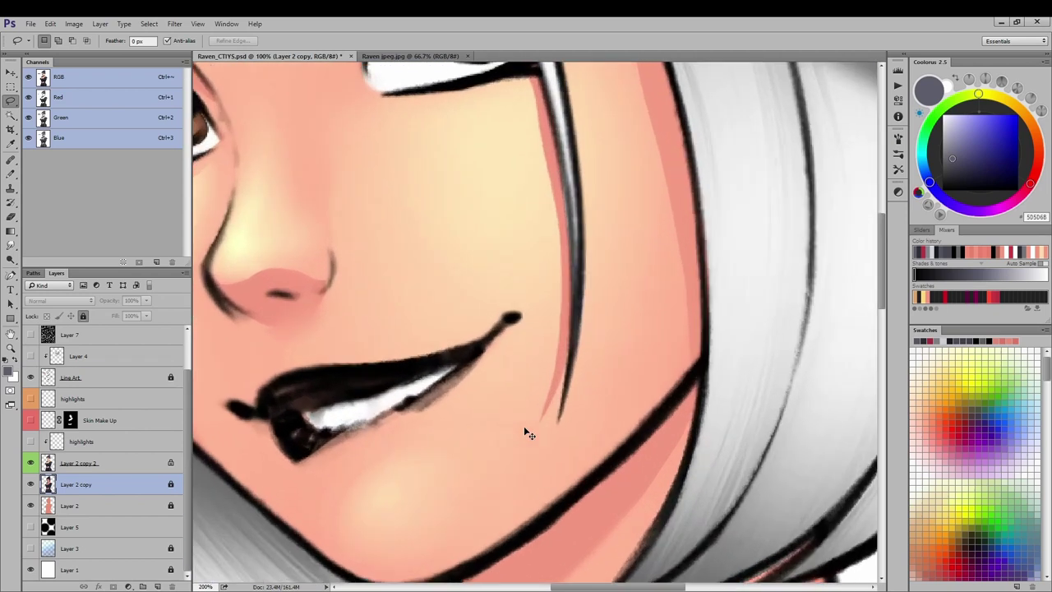
pyautogui.scroll(-5, 540, 422)
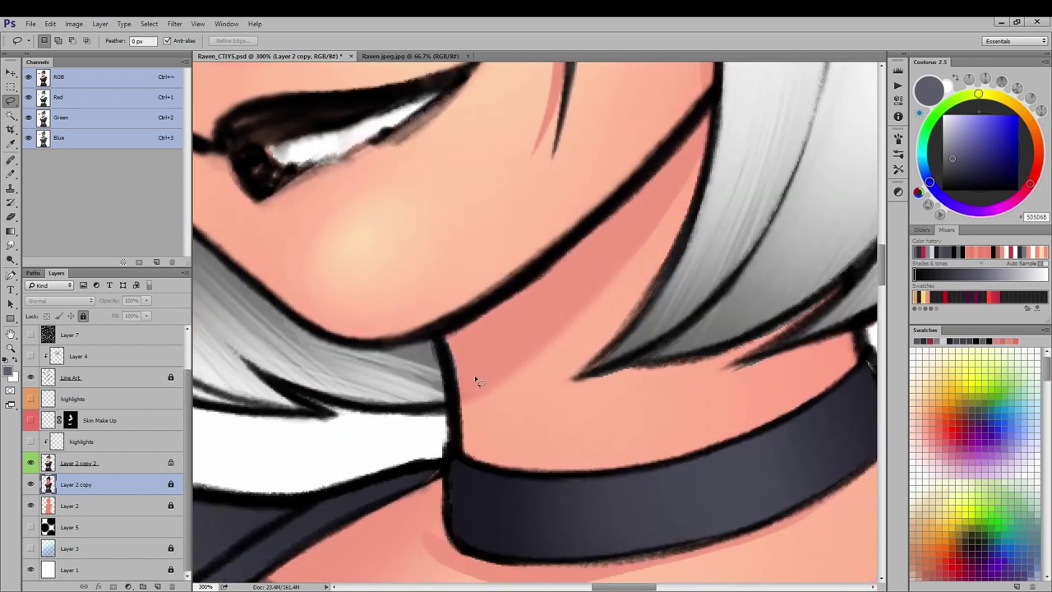
pyautogui.click(10, 245)
pyautogui.click(41, 245)
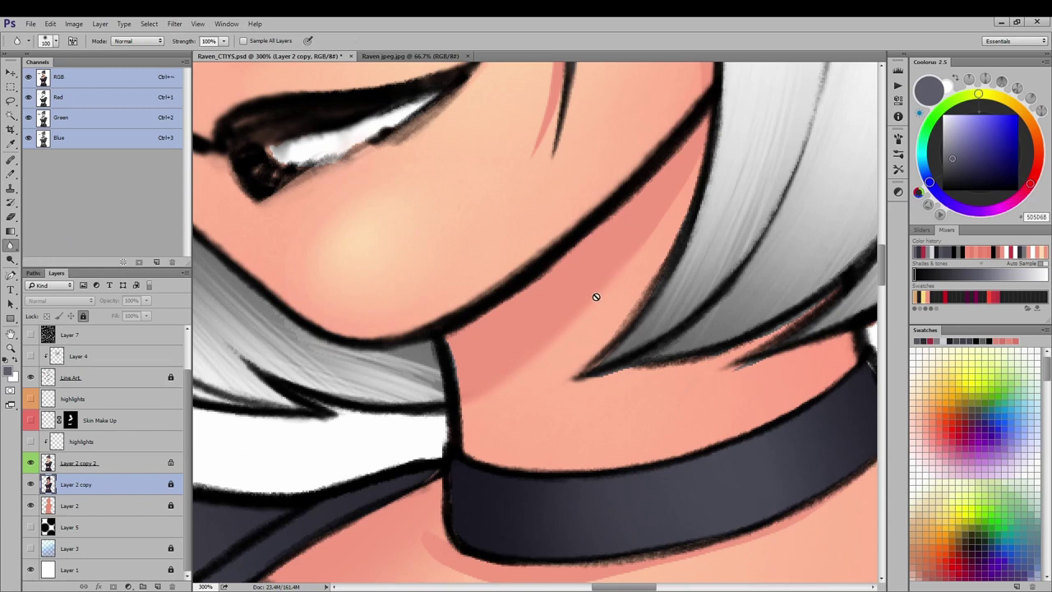
pyautogui.scroll(-4, 530, 369)
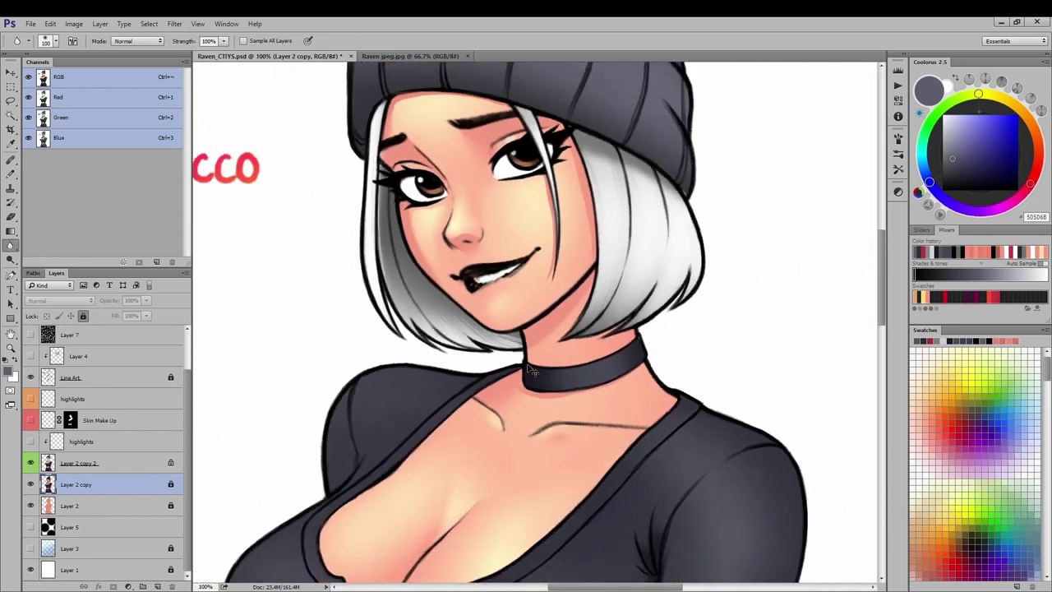
# - Examine the soft shadow edges around the mouth, chin and jaw up close and activate the Lasso tool
pyautogui.scroll(4, 530, 369)
pyautogui.scroll(-2, 529, 369)
pyautogui.scroll(2, 530, 370)
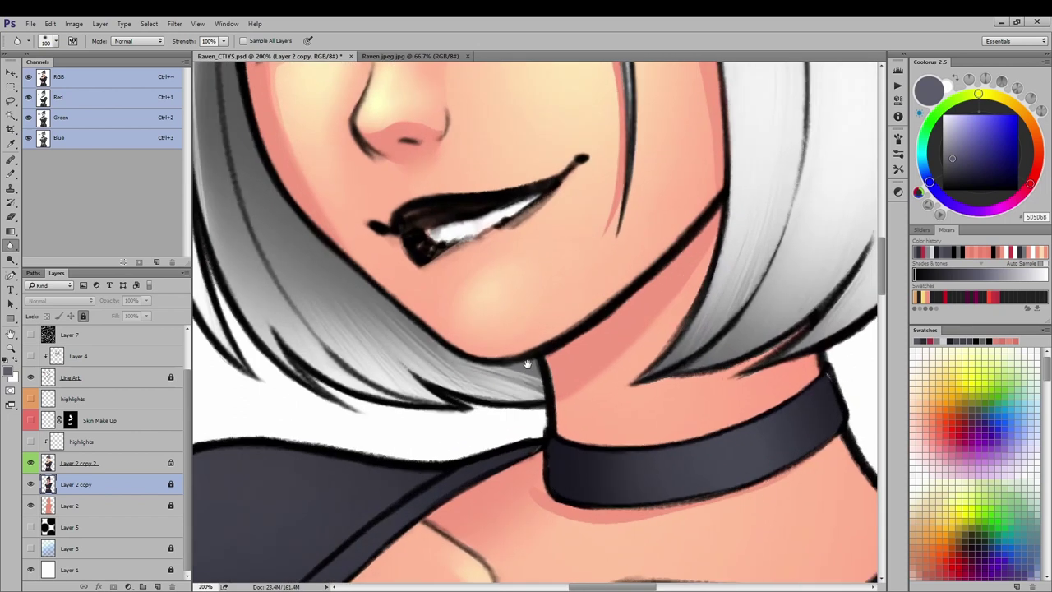
pyautogui.moveTo(404, 265); pyautogui.dragTo(408, 381)
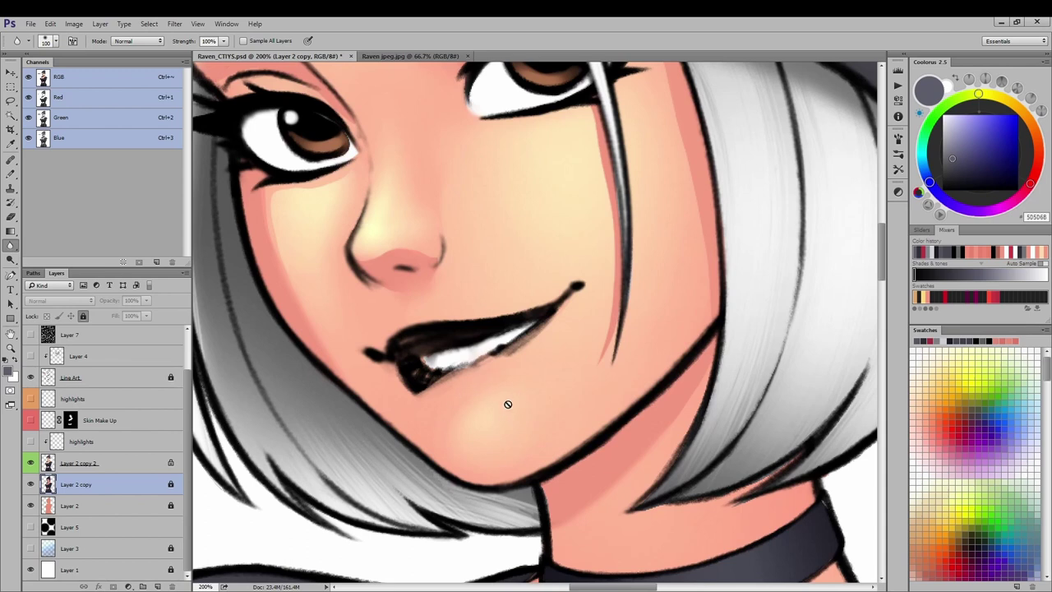
pyautogui.scroll(1, 507, 402)
pyautogui.press('l')
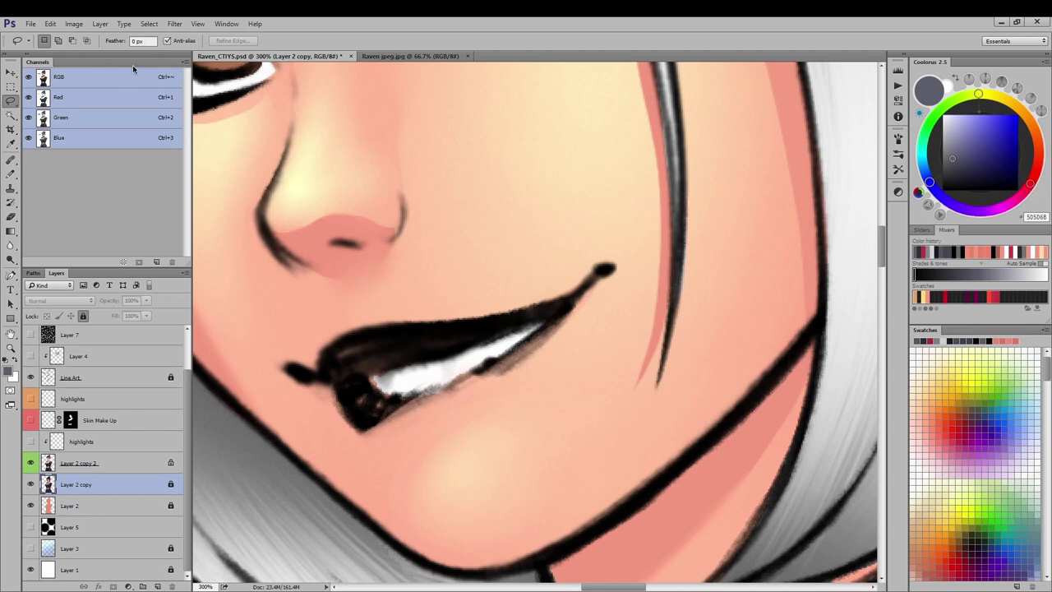
pyautogui.moveTo(421, 420); pyautogui.dragTo(464, 263)
# - Switch to the Gradient tool and review its available blend modes without changing the current one
pyautogui.press('g')
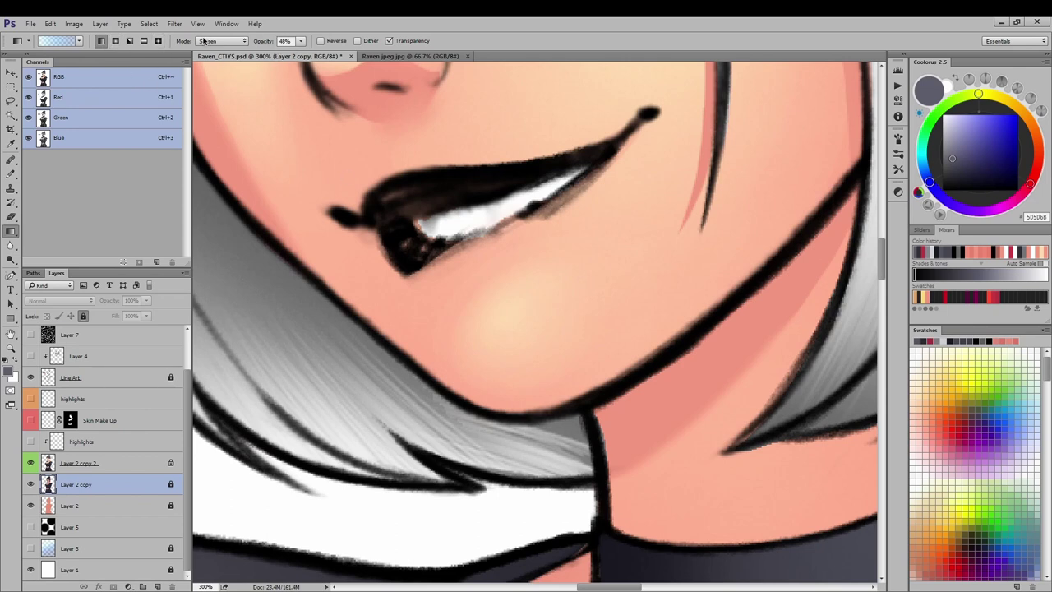
pyautogui.click(205, 41)
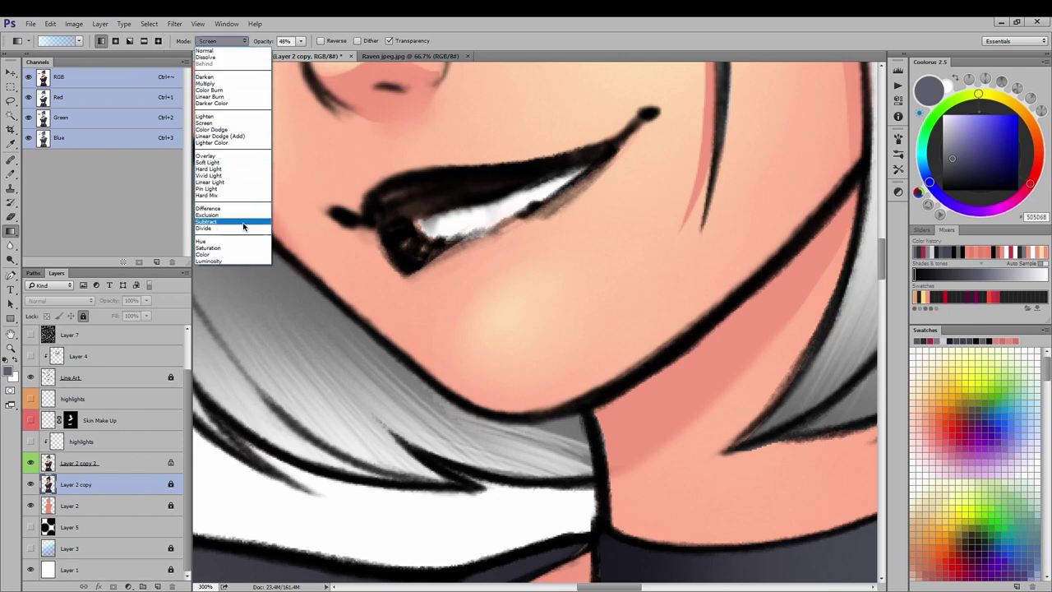
pyautogui.press('Escape')
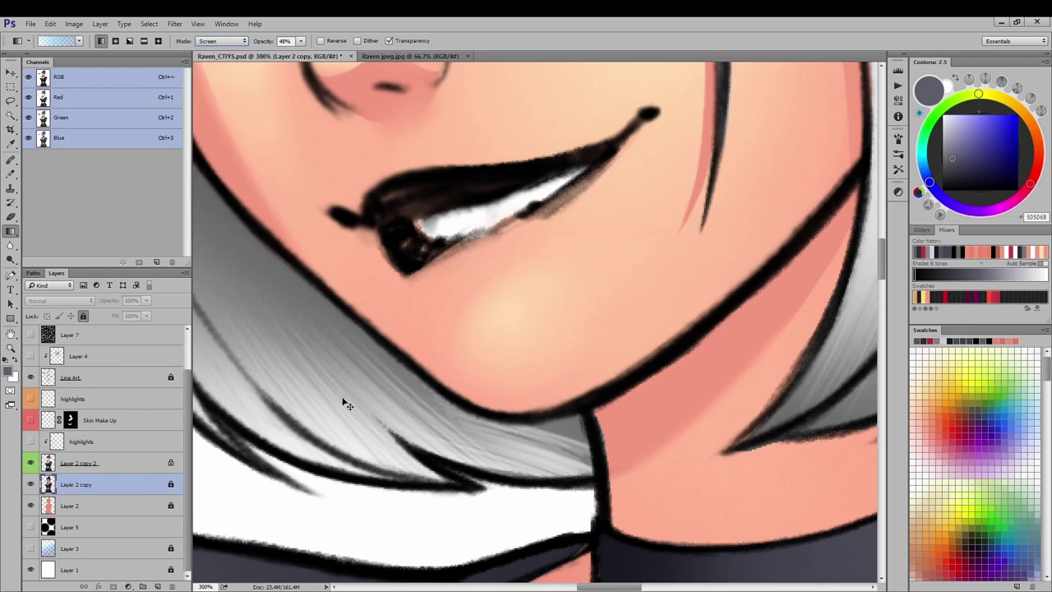
# - Examine the shading of the face, chin, neck and hair at several magnifications
pyautogui.scroll(-3, 345, 403)
pyautogui.scroll(2, 342, 400)
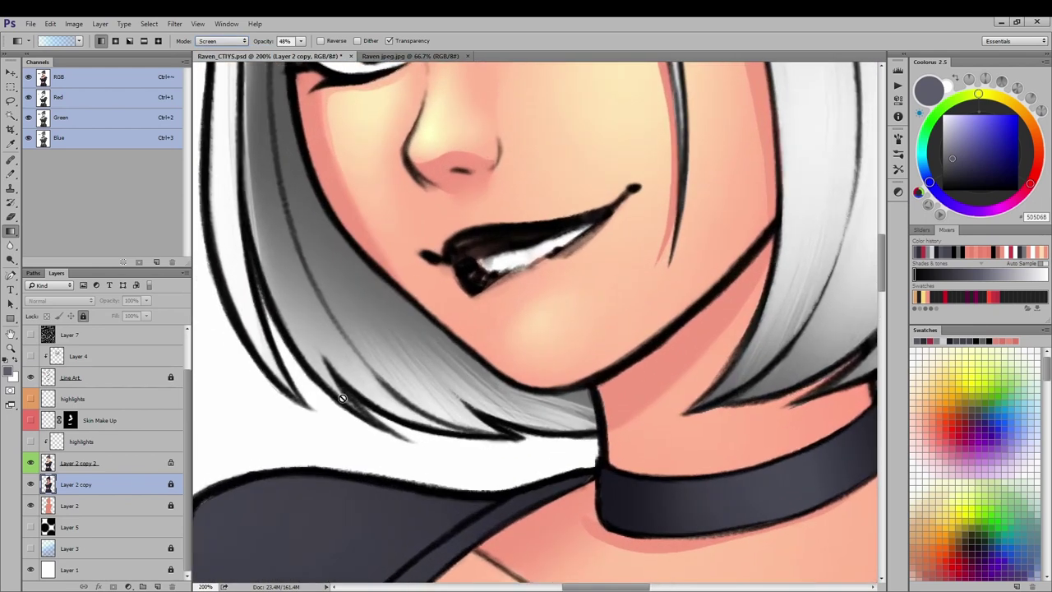
pyautogui.scroll(-1, 342, 399)
pyautogui.scroll(1, 442, 362)
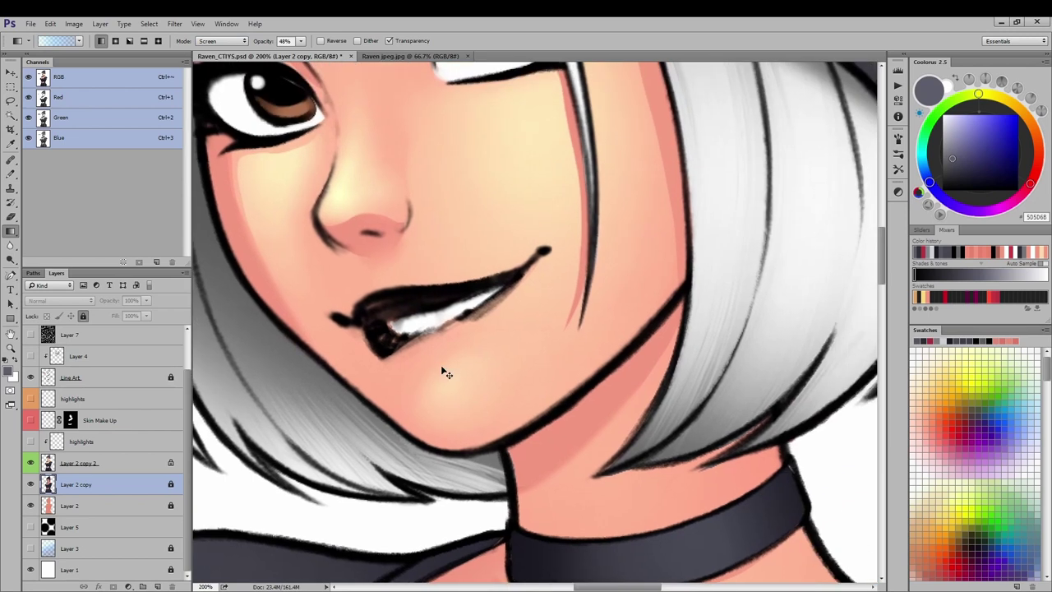
pyautogui.scroll(-3, 442, 371)
pyautogui.scroll(3, 442, 366)
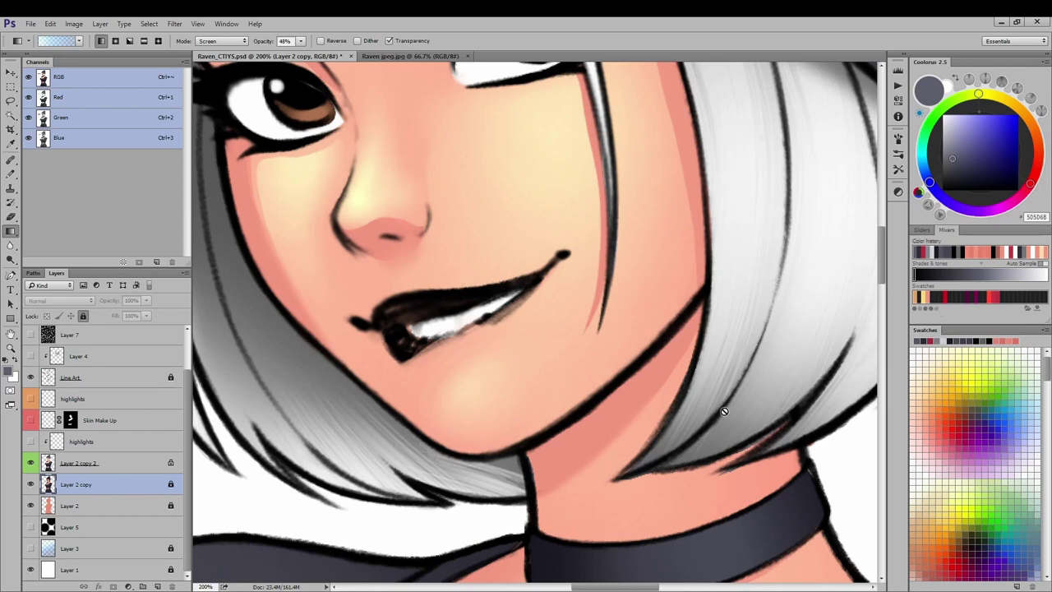
pyautogui.moveTo(396, 214); pyautogui.dragTo(403, 278)
pyautogui.hotkey('ctrl', '-')
pyautogui.hotkey('ctrl', '-')
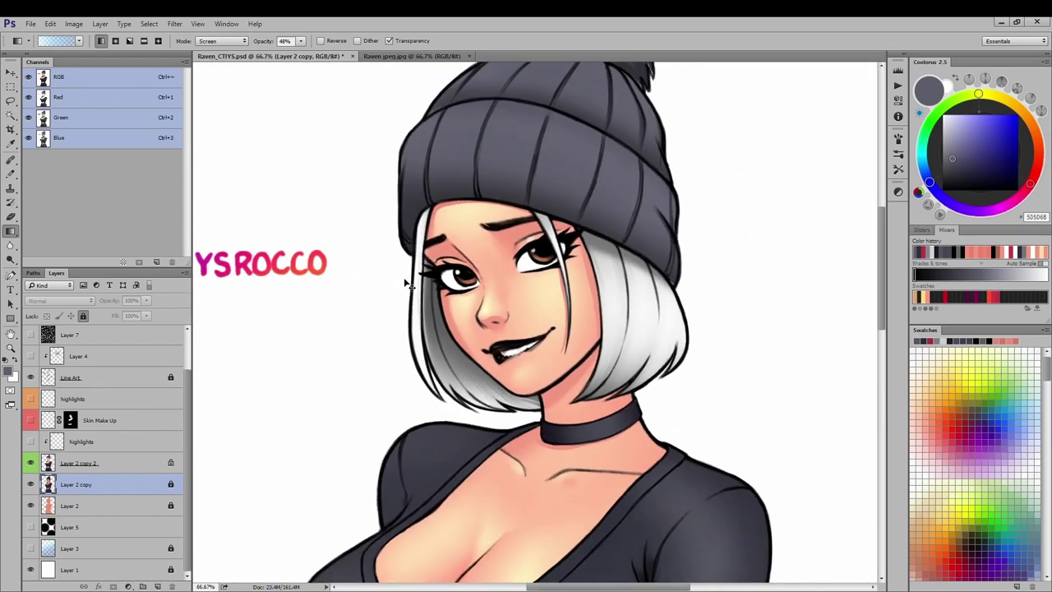
pyautogui.hotkey('ctrl', '+')
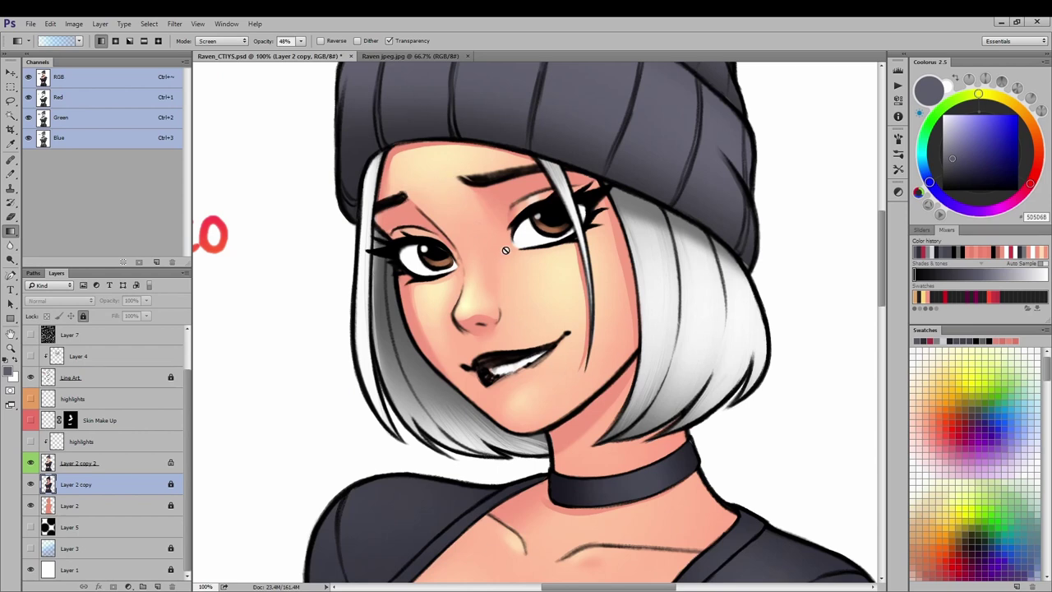
# - Examine the shading along the nose bridge, under the nose and across the cheek at high magnification
pyautogui.scroll(2, 460, 367)
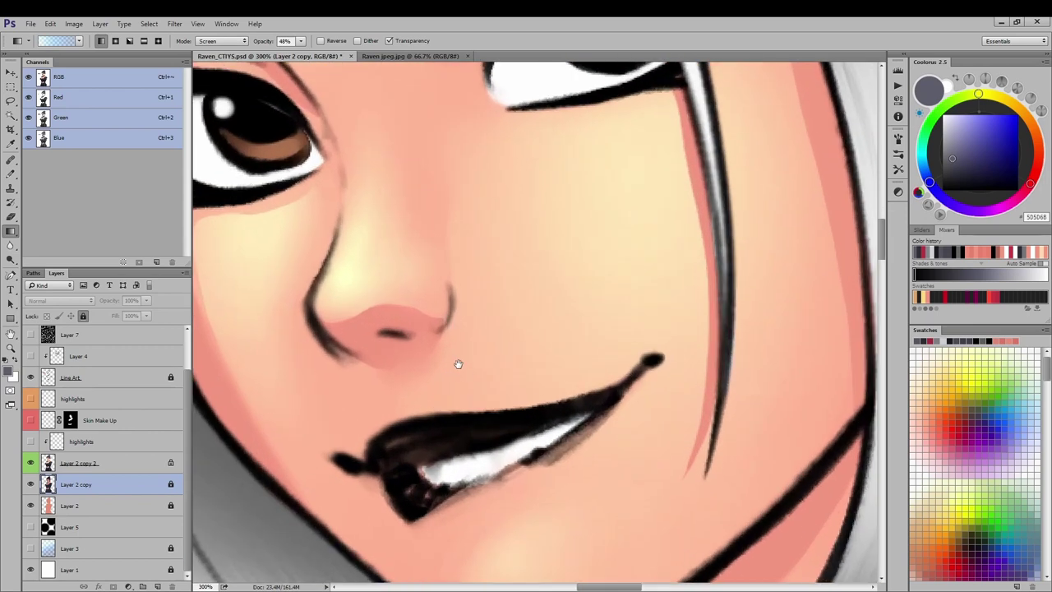
pyautogui.scroll(1, 403, 246)
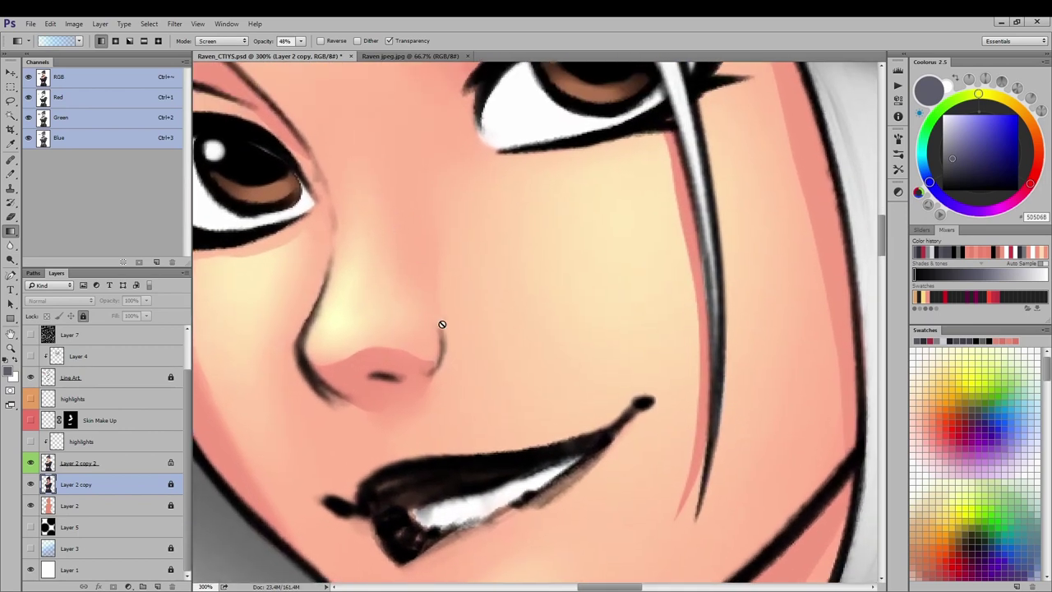
pyautogui.hotkey('ctrl', '+')
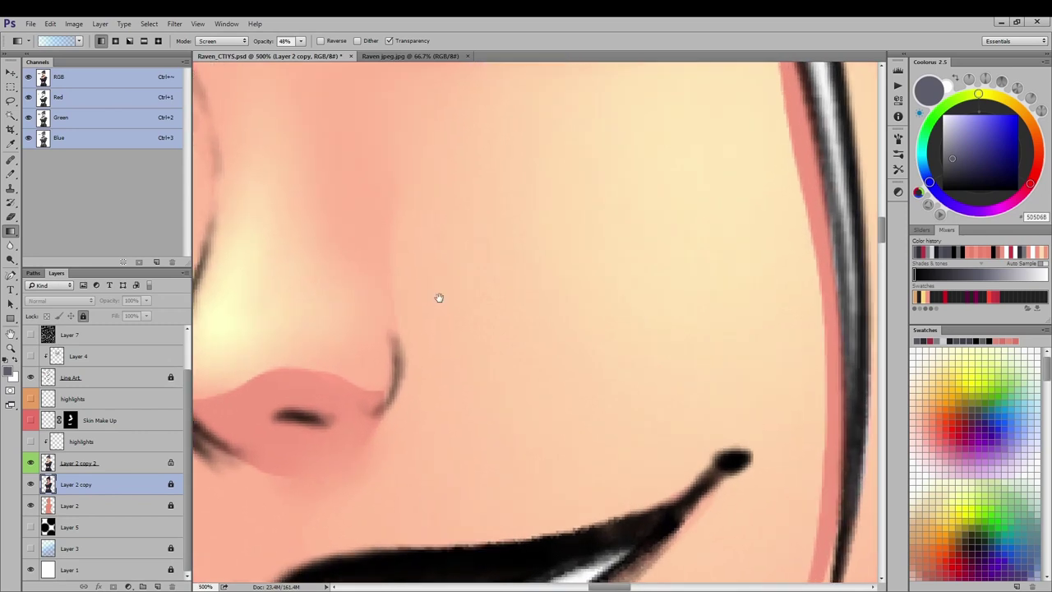
pyautogui.moveTo(402, 188); pyautogui.dragTo(406, 302)
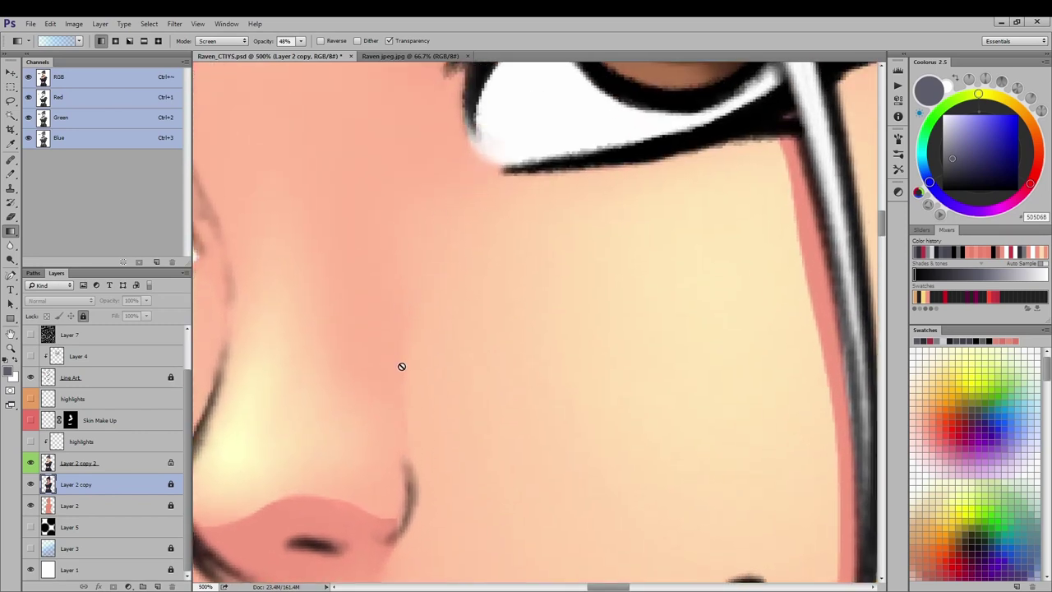
pyautogui.hotkey('ctrl', '-')
pyautogui.hotkey('ctrl', '-')
pyautogui.hotkey('ctrl', '-')
pyautogui.hotkey('ctrl', '-')
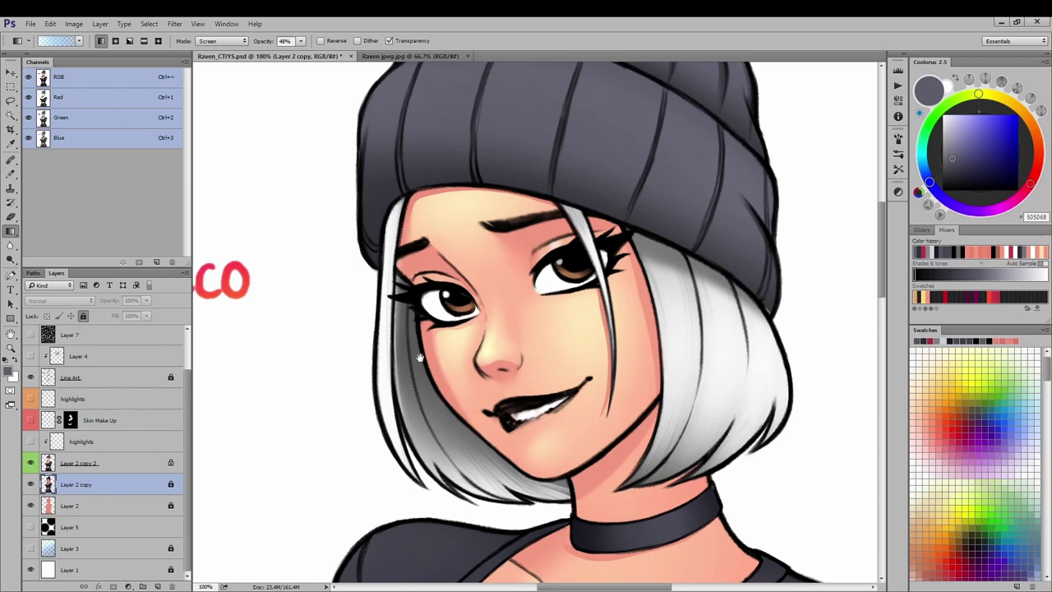
# - Switch to the Pencil tool, review its blend modes and set its mode to Linear Dodge (Add)
pyautogui.moveTo(420, 359); pyautogui.dragTo(405, 458)
pyautogui.moveTo(455, 154); pyautogui.dragTo(453, 293)
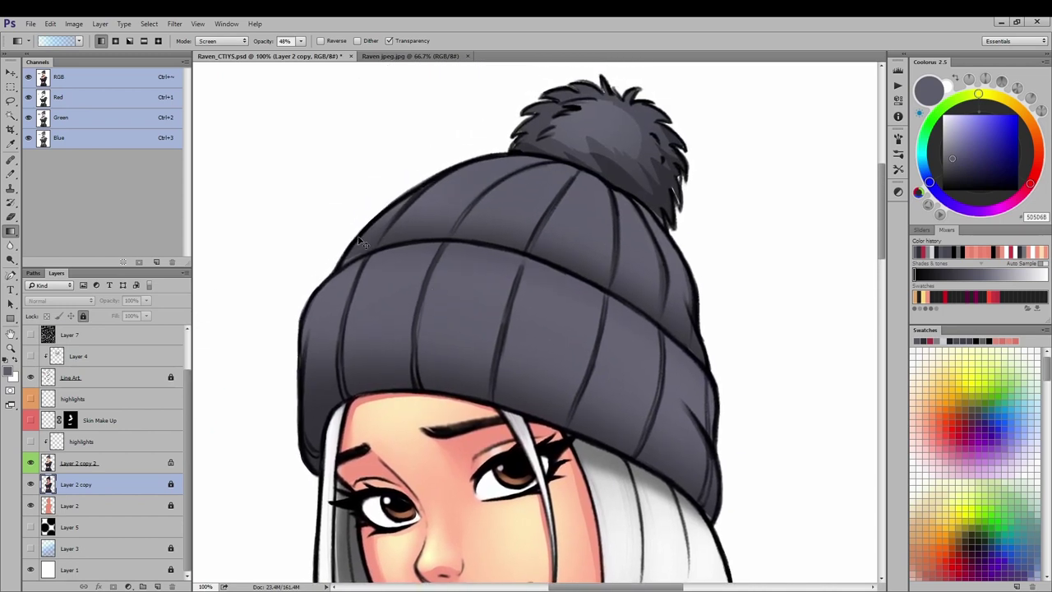
pyautogui.hotkey('ctrl', '-')
pyautogui.hotkey('ctrl', '-')
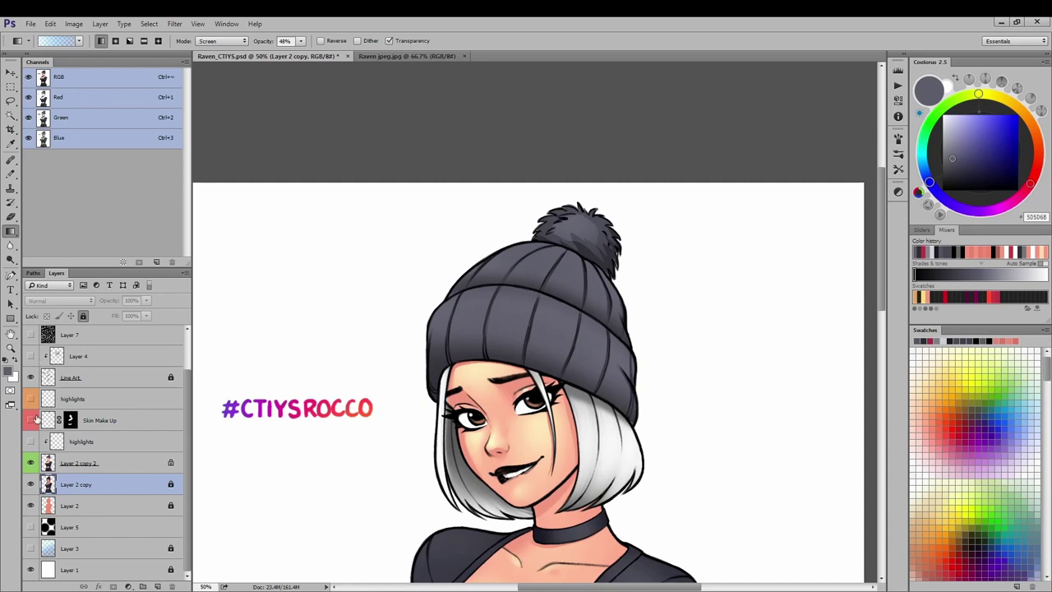
pyautogui.press('b')
pyautogui.moveTo(394, 370); pyautogui.dragTo(370, 360)
pyautogui.hotkey('ctrl', '+')
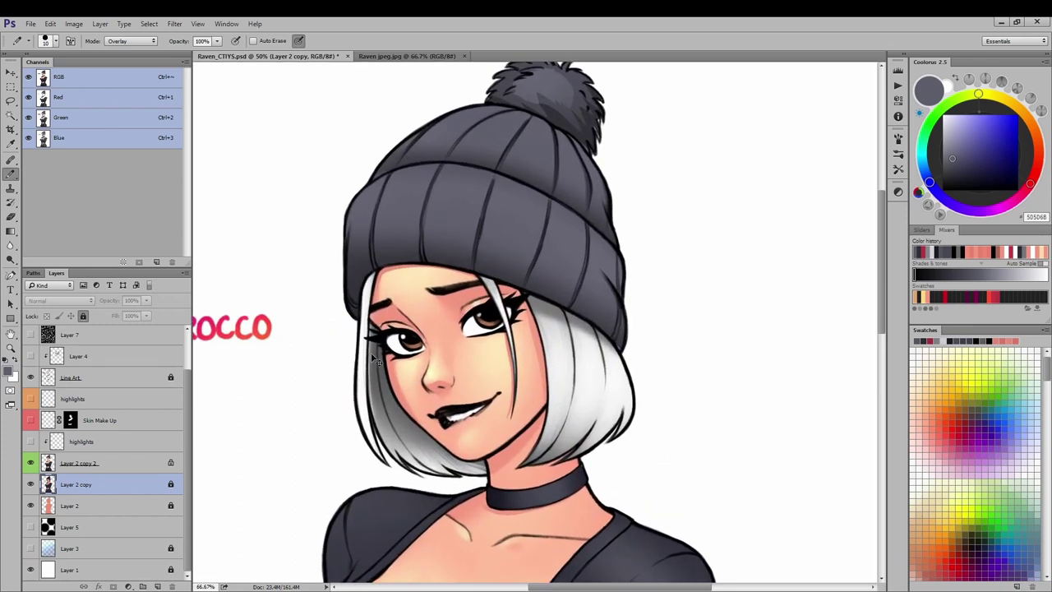
pyautogui.moveTo(427, 196); pyautogui.dragTo(446, 300)
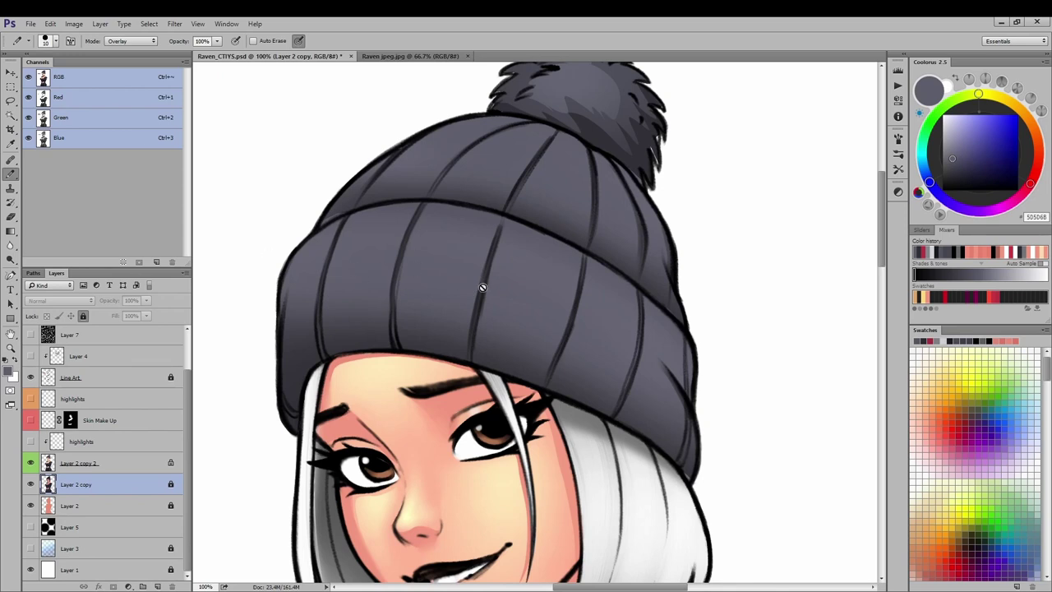
pyautogui.click(128, 42)
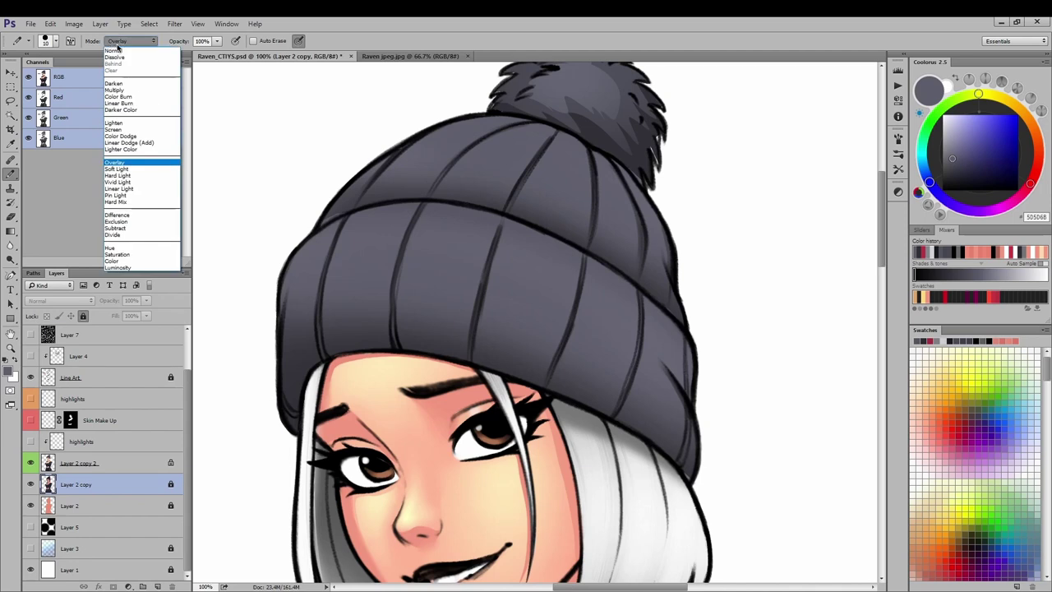
pyautogui.click(288, 137)
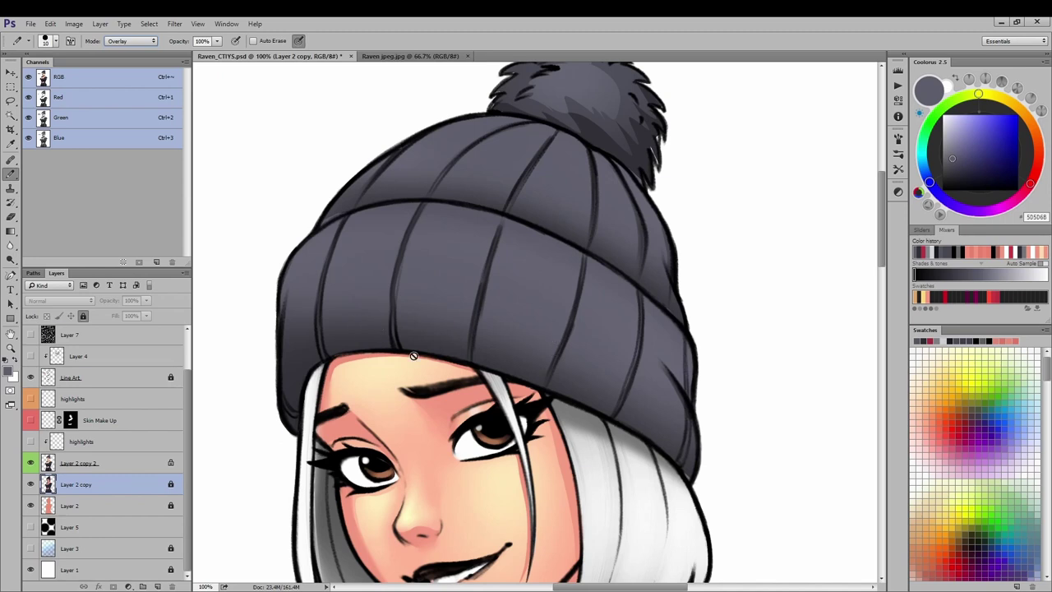
pyautogui.hotkey('shift', 'alt', 'a')
# - Examine the clothing shading from the shirt down to the waistband and the thigh
pyautogui.moveTo(527, 463); pyautogui.dragTo(505, 301)
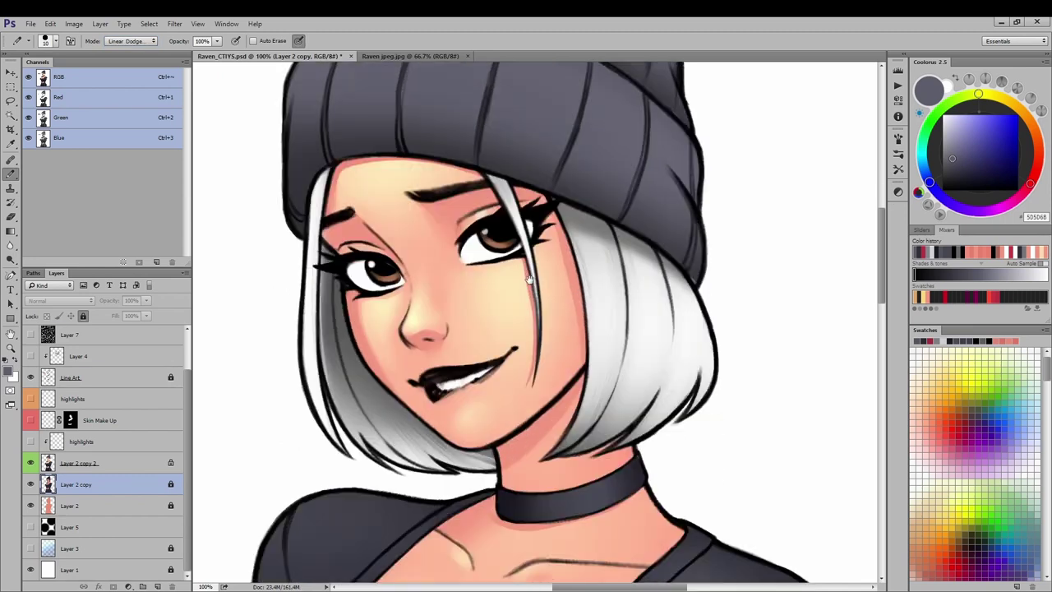
pyautogui.scroll(-10, 516, 217)
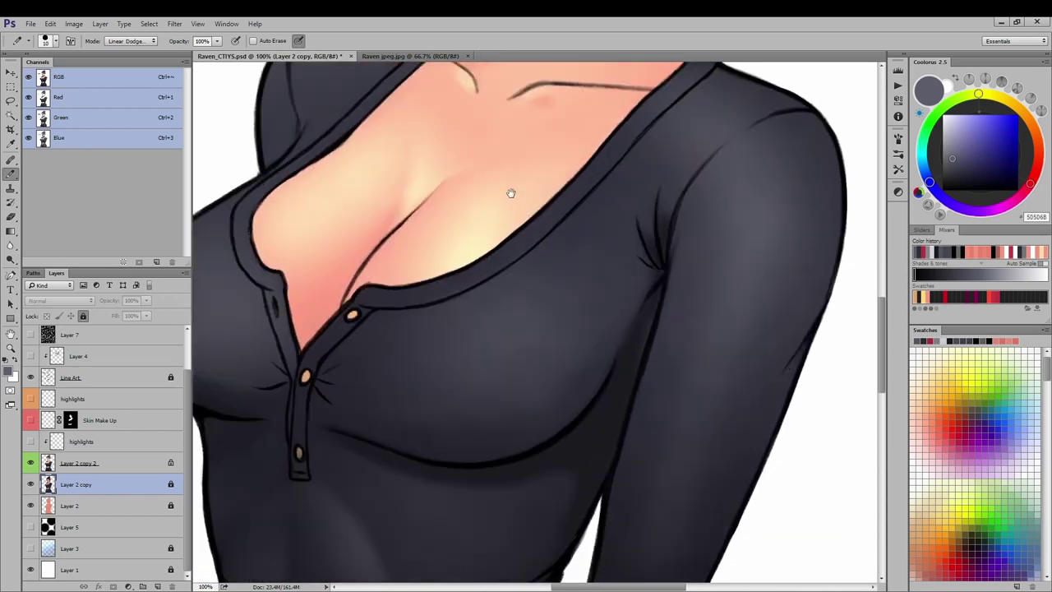
pyautogui.scroll(-3, 476, 237)
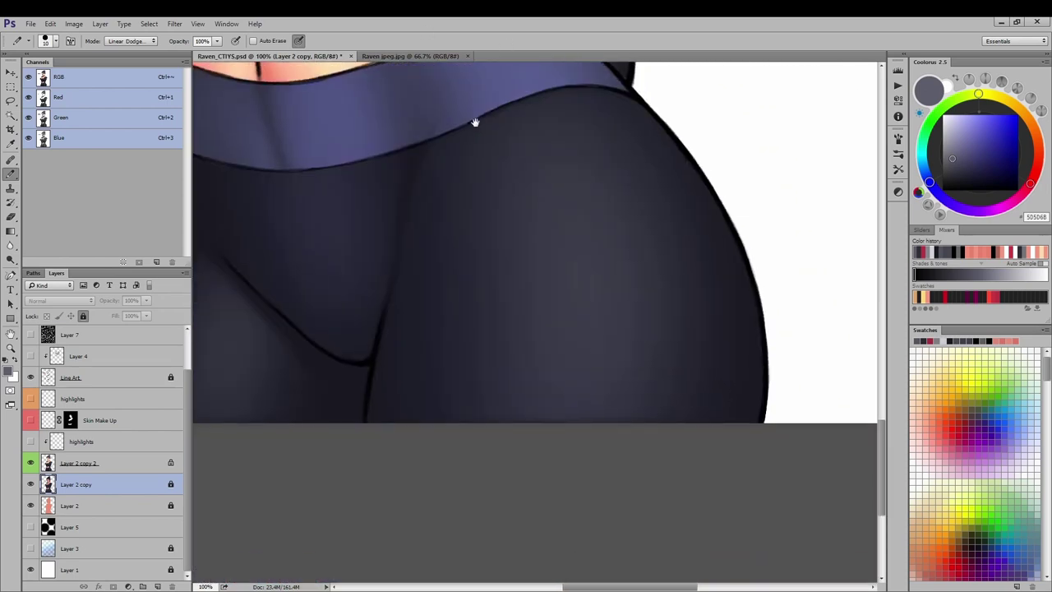
pyautogui.scroll(-1, 465, 113)
pyautogui.scroll(1, 464, 115)
pyautogui.scroll(2, 465, 110)
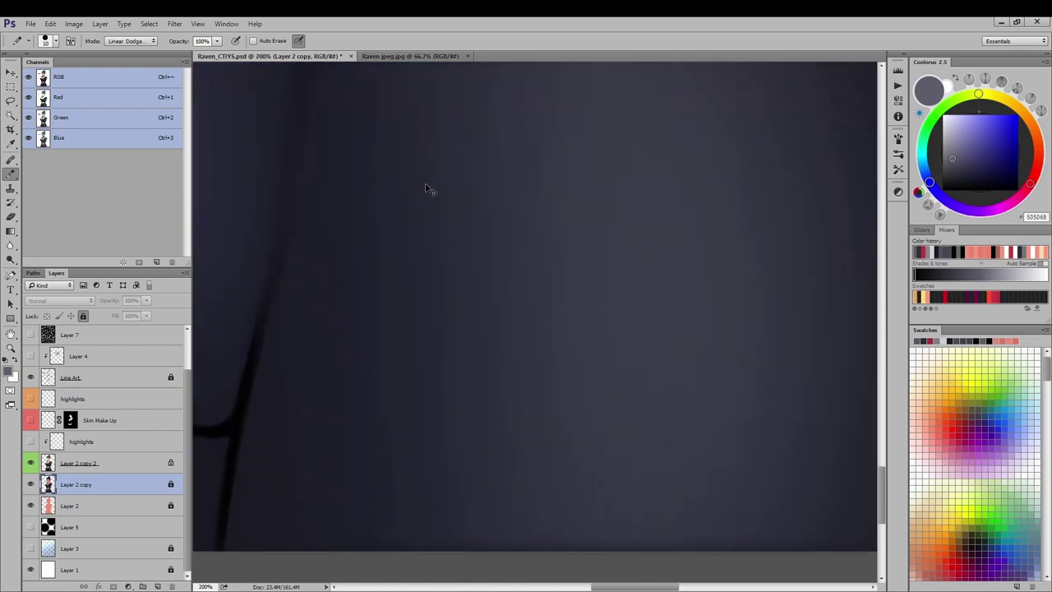
pyautogui.scroll(-1, 426, 184)
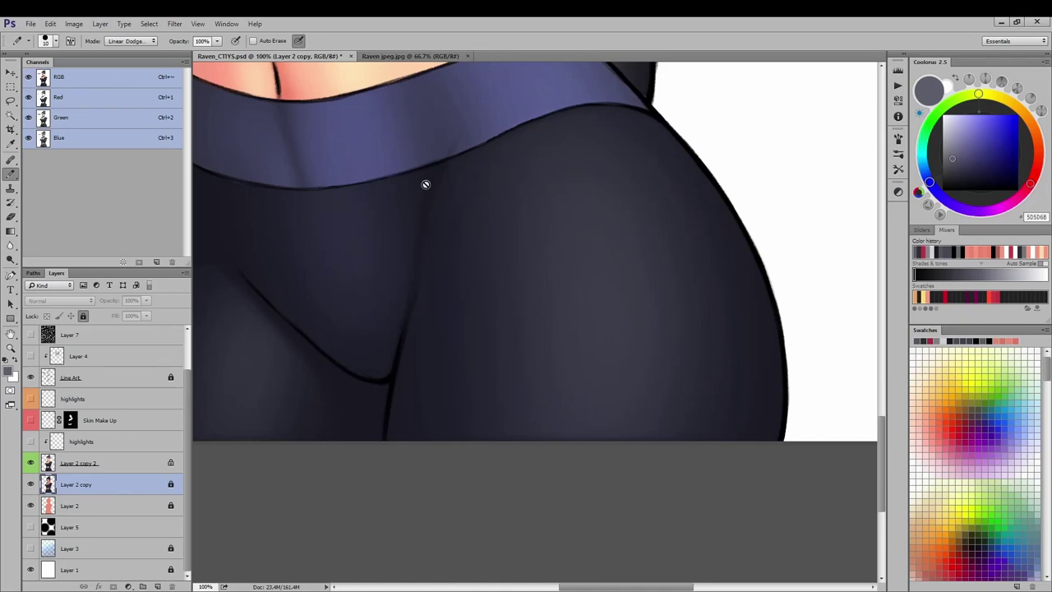
# - Set the Lasso's feather to 8 px and select a large rounded highlight area on the thigh
pyautogui.press('l')
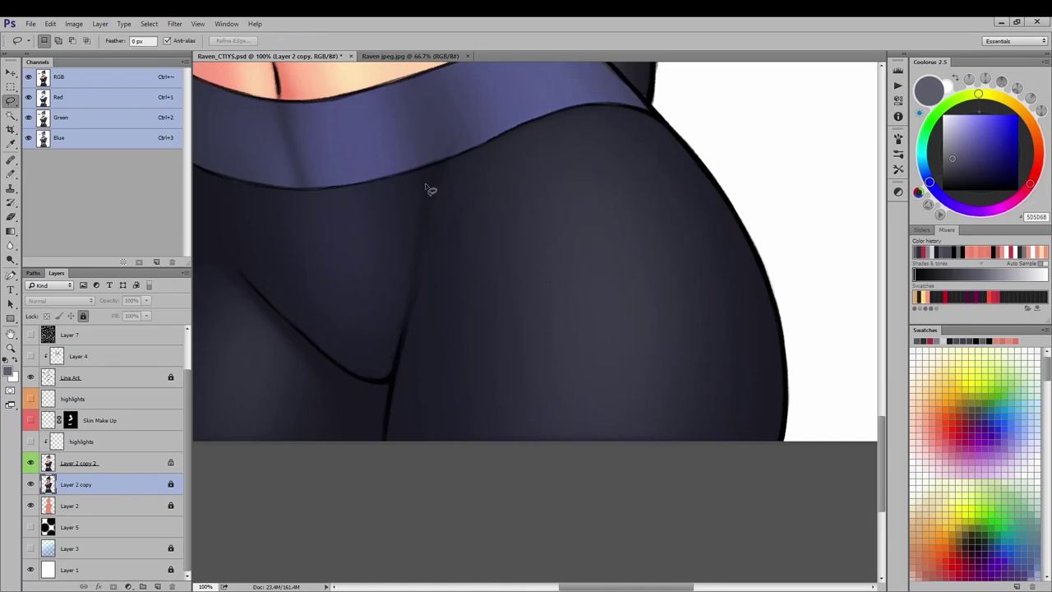
pyautogui.moveTo(664, 240)
pyautogui.mouseDown()
pyautogui.moveTo(746, 399)
pyautogui.moveTo(657, 213)
pyautogui.mouseUp()
pyautogui.write('30')
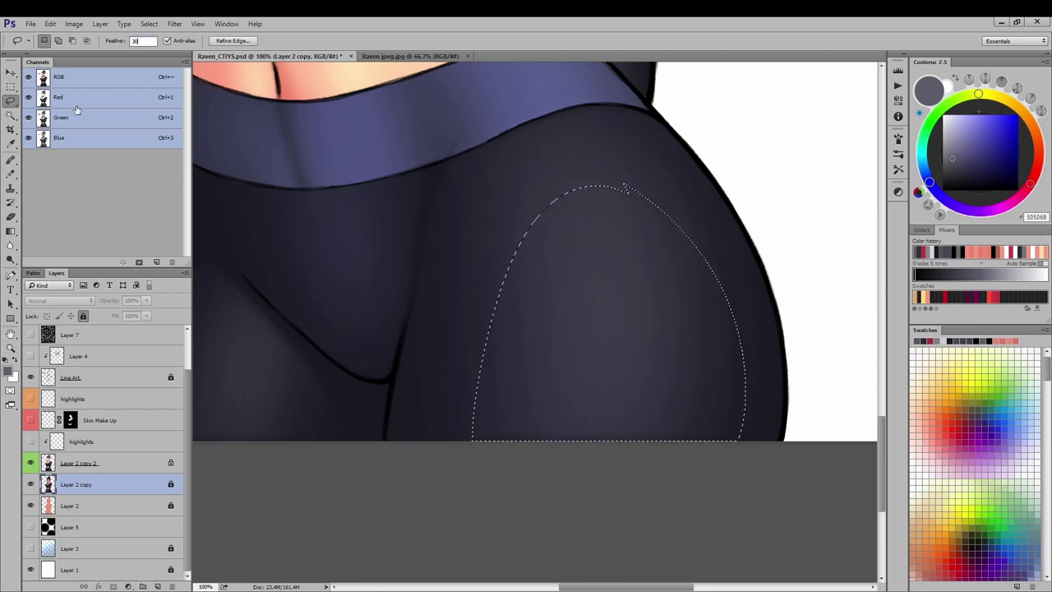
pyautogui.press('BackSpace')
pyautogui.press('BackSpace')
pyautogui.write('8')
pyautogui.press('Return')
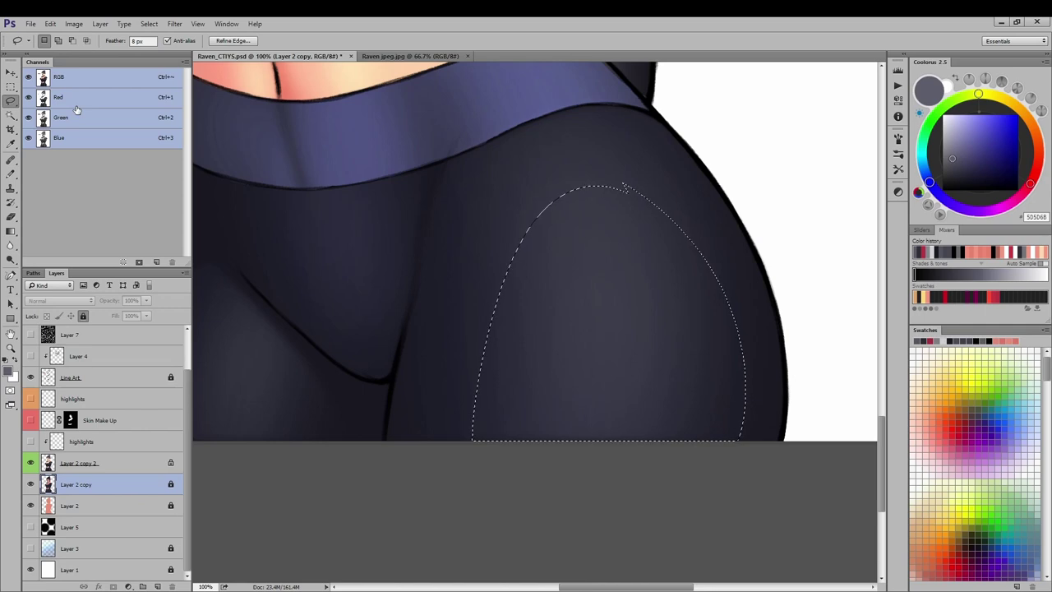
pyautogui.click(598, 199)
pyautogui.moveTo(590, 182)
pyautogui.mouseDown()
pyautogui.moveTo(707, 344)
pyautogui.moveTo(587, 176)
pyautogui.mouseUp()
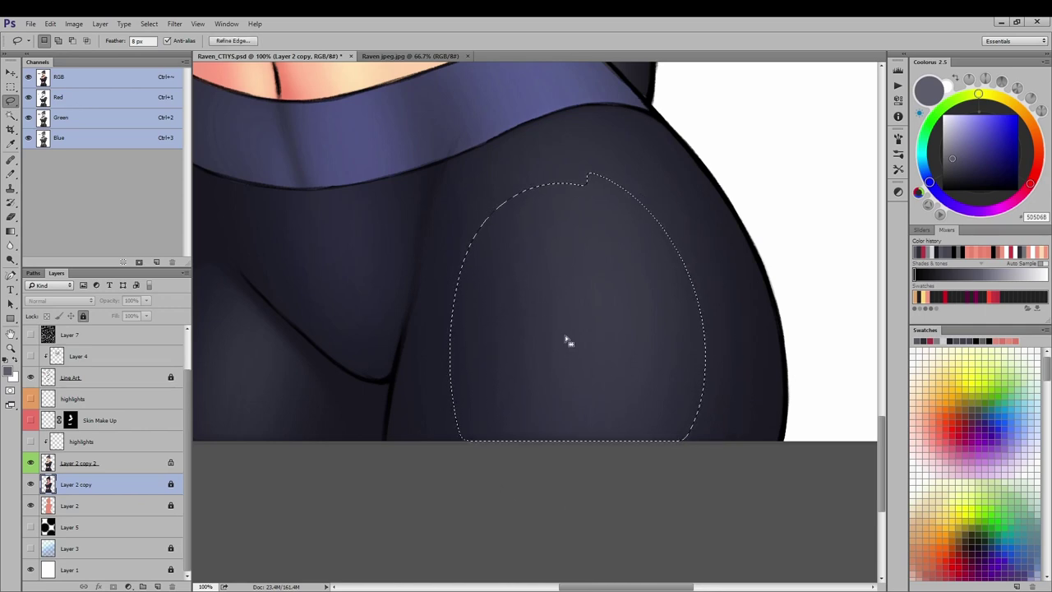
# - Look through the Gradient tool's presets and clear the thigh selection
pyautogui.press('g')
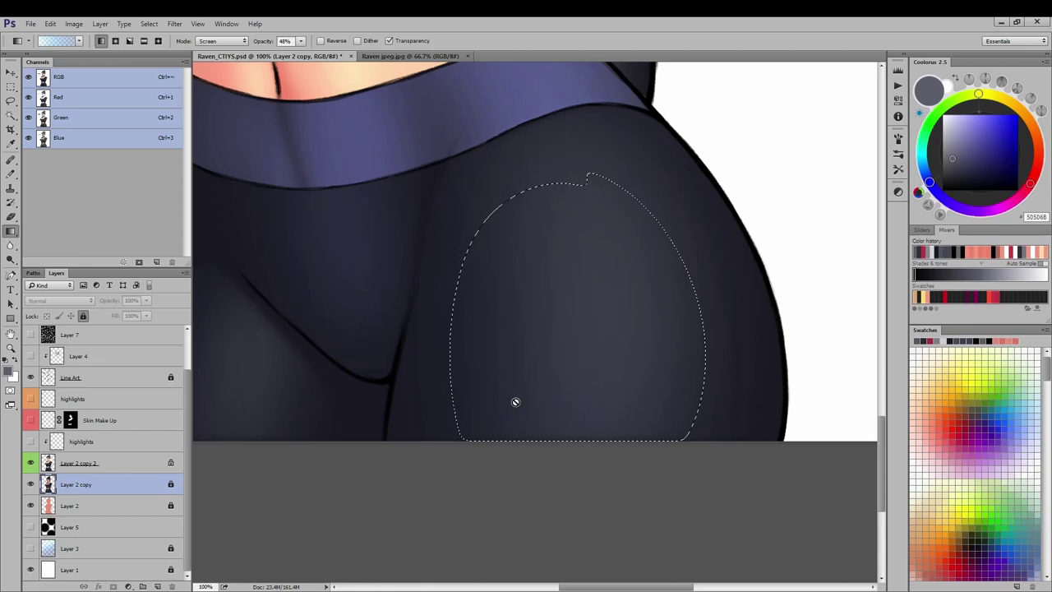
pyautogui.click(79, 41)
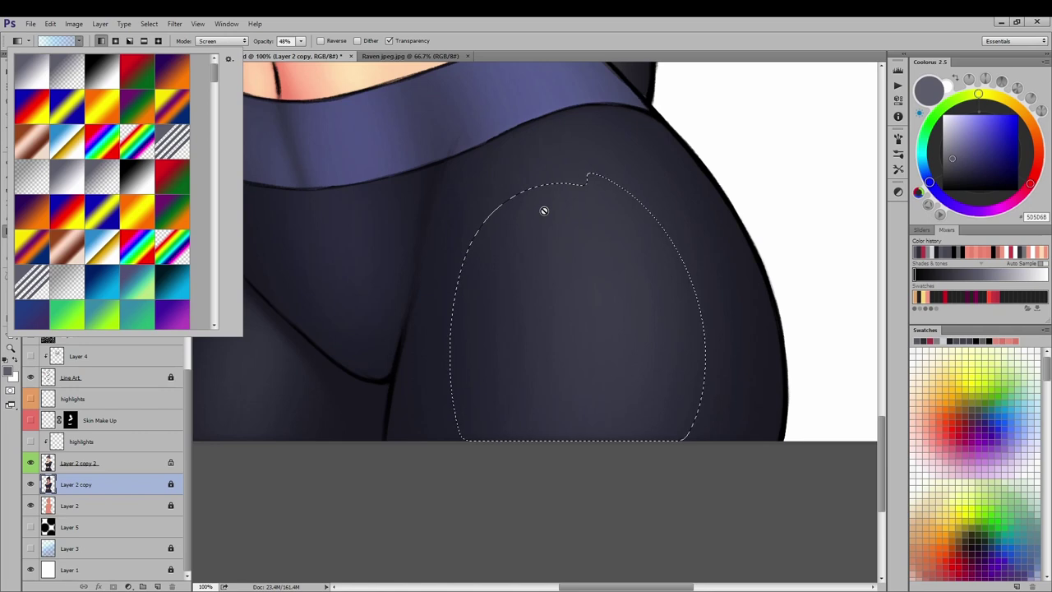
pyautogui.click(298, 384)
pyautogui.click(347, 343)
pyautogui.click(524, 236)
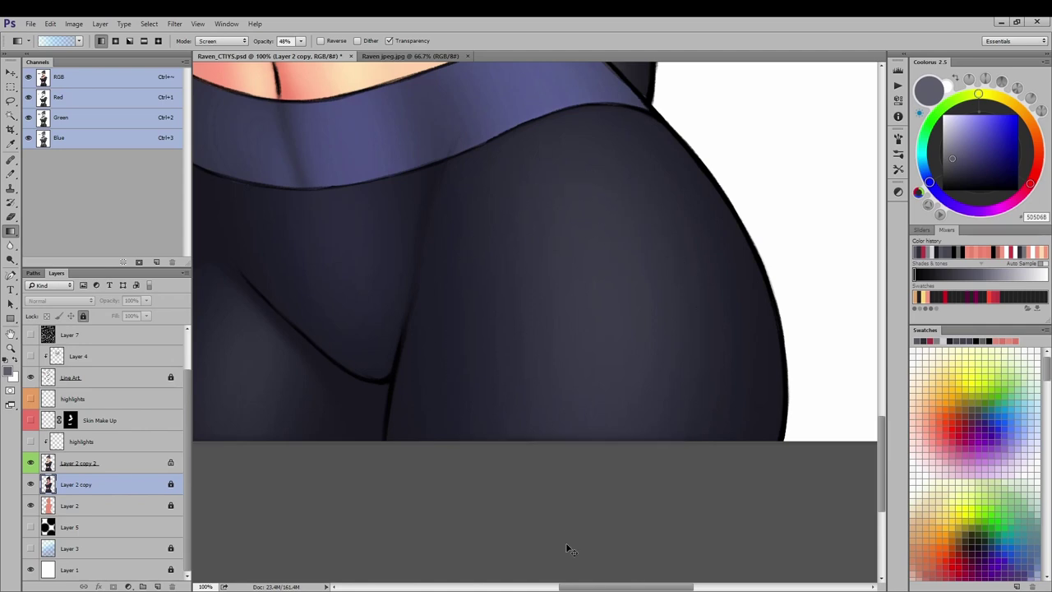
pyautogui.hotkey('ctrl', '-')
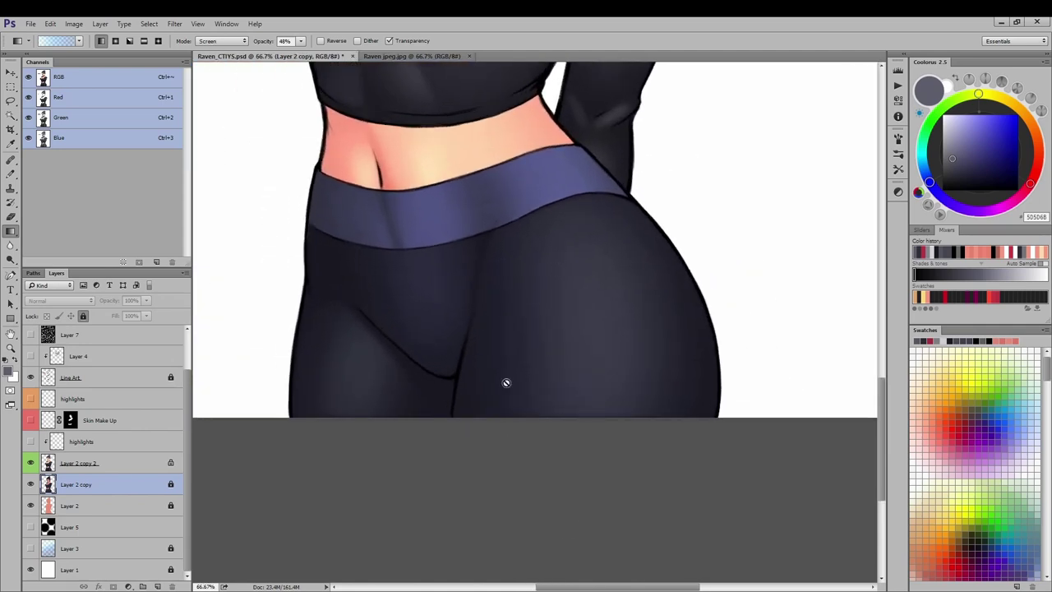
# - Examine the soft gradient highlights on both thighs up close and switch to the Lasso tool
pyautogui.hotkey('ctrl', '+')
pyautogui.hotkey('ctrl', '+')
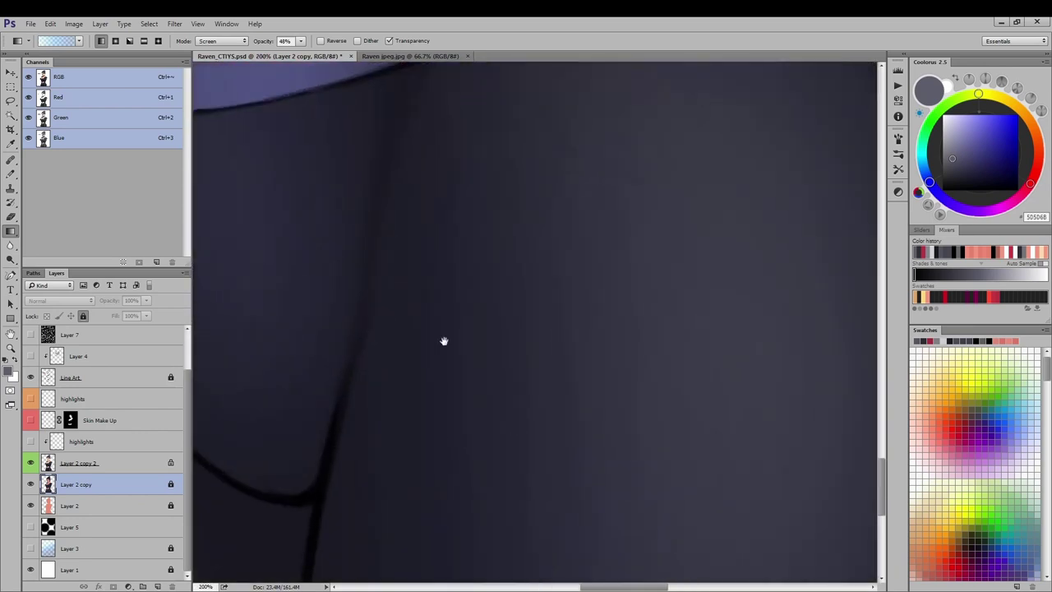
pyautogui.moveTo(444, 341); pyautogui.dragTo(327, 246)
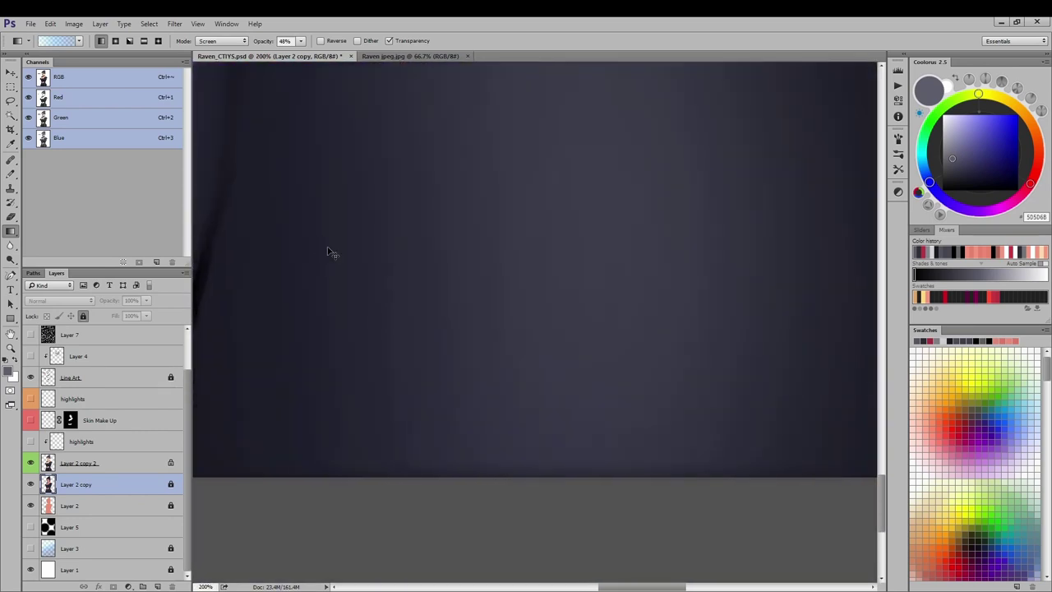
pyautogui.hotkey('ctrl', '-')
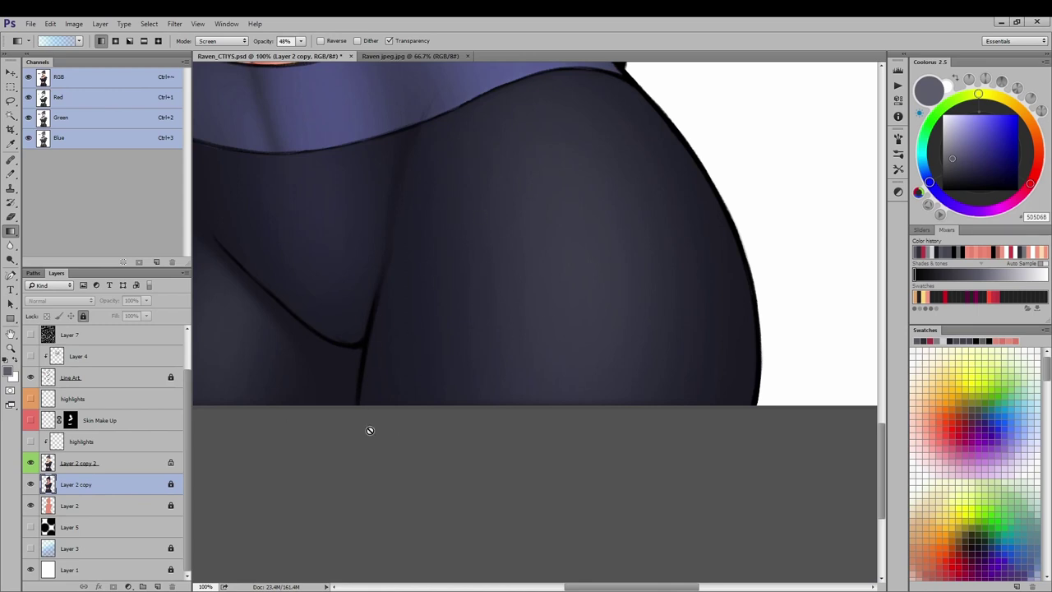
pyautogui.moveTo(329, 274)
pyautogui.mouseDown()
pyautogui.moveTo(406, 296)
pyautogui.moveTo(465, 280)
pyautogui.moveTo(428, 288)
pyautogui.mouseUp()
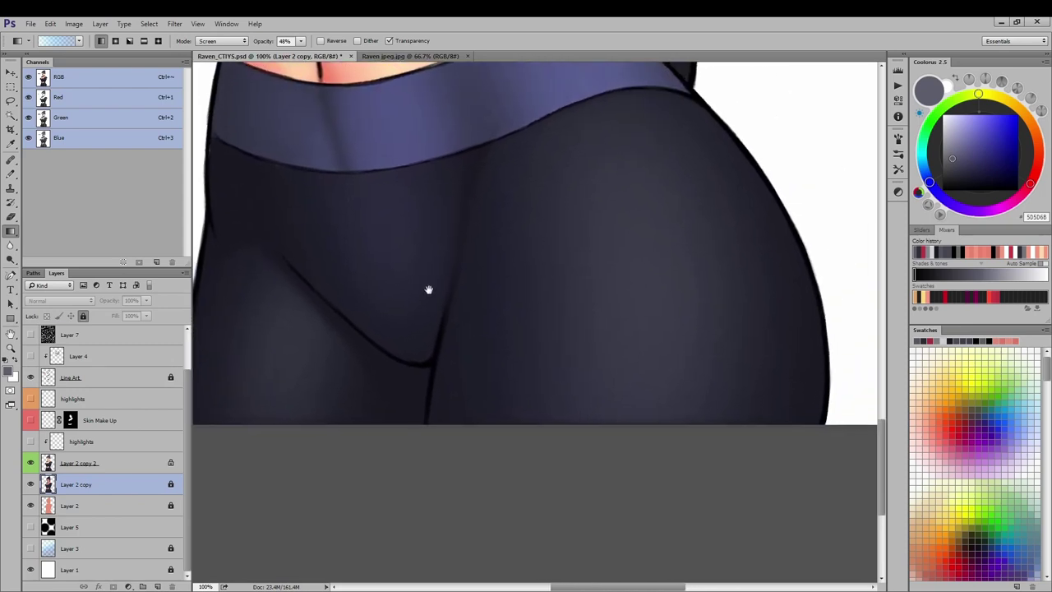
pyautogui.moveTo(263, 274)
pyautogui.mouseDown()
pyautogui.moveTo(375, 236)
pyautogui.moveTo(465, 287)
pyautogui.moveTo(320, 239)
pyautogui.mouseUp()
pyautogui.keyDown('ctrl'); pyautogui.click(375, 239); pyautogui.keyUp('ctrl')
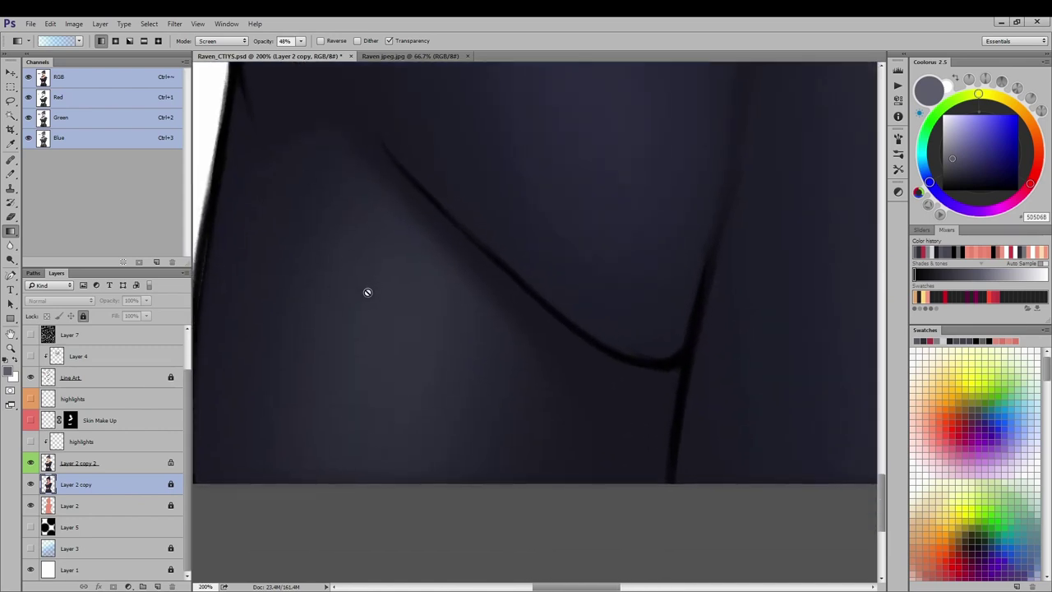
pyautogui.press('l')
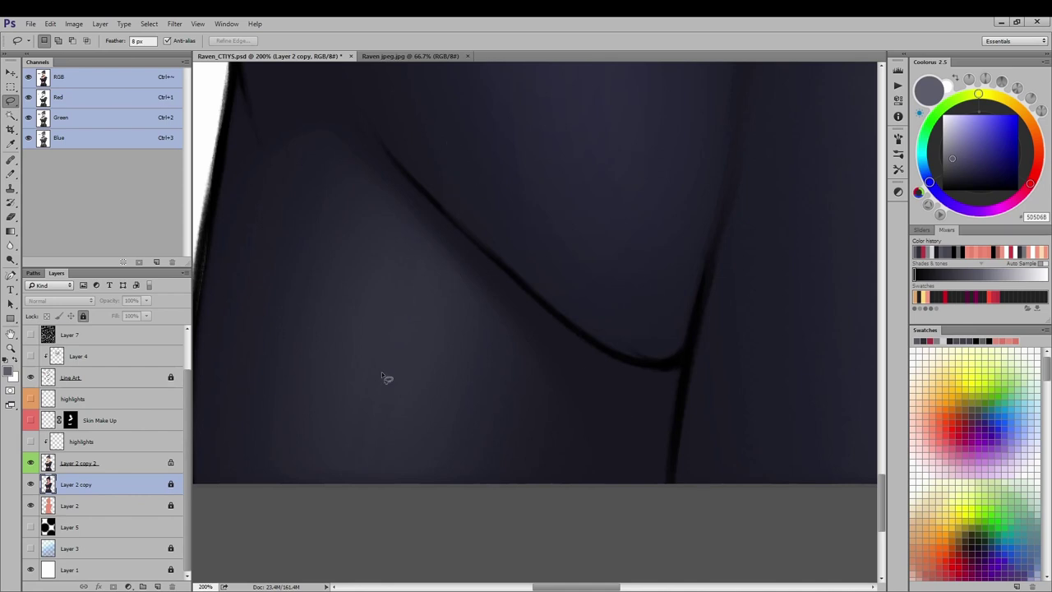
# - Examine the shadow folds and blended shading on the blue waistband, both up close and together with the hips
pyautogui.scroll(-3, 416, 261)
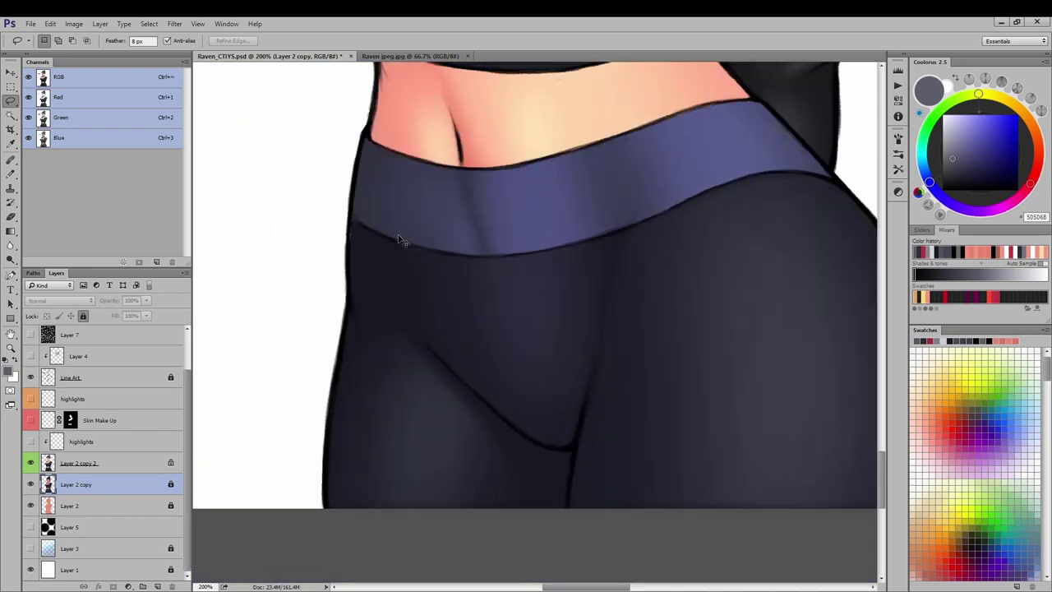
pyautogui.scroll(-2, 400, 238)
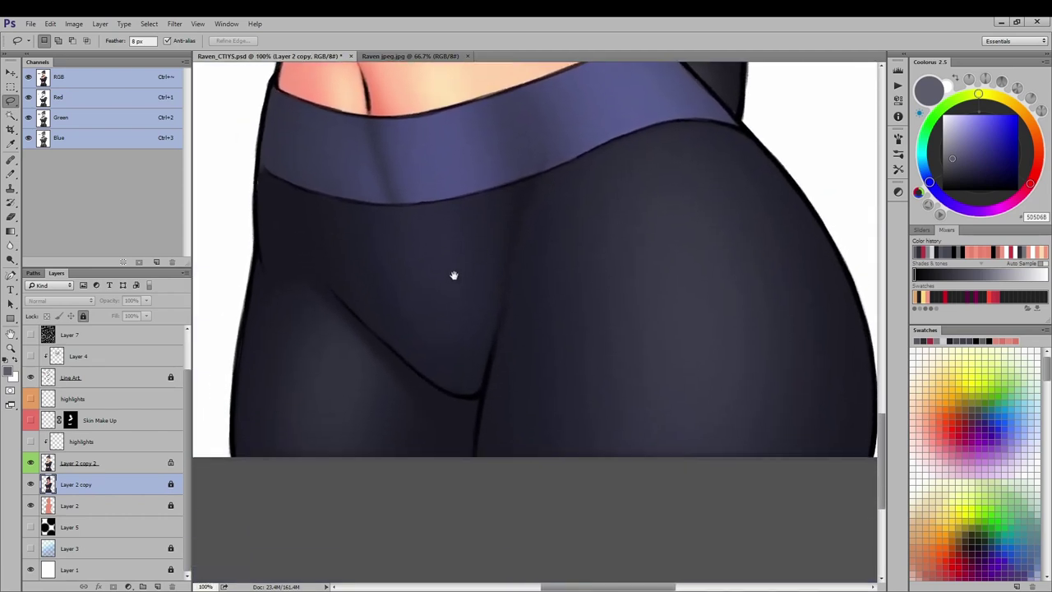
pyautogui.moveTo(453, 274); pyautogui.dragTo(329, 263)
pyautogui.moveTo(424, 300); pyautogui.dragTo(458, 307)
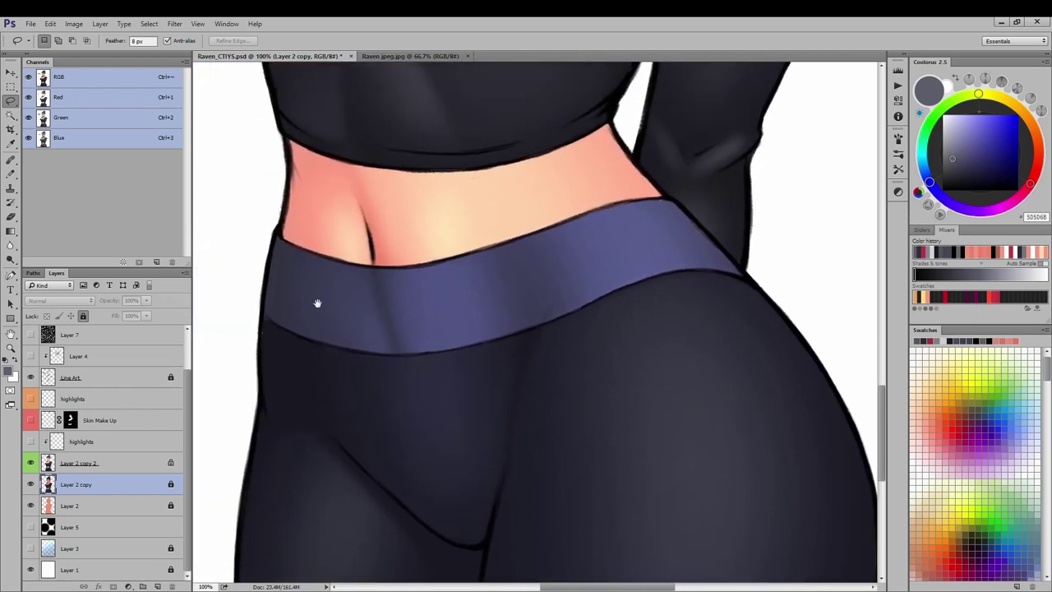
pyautogui.moveTo(317, 300); pyautogui.dragTo(329, 336)
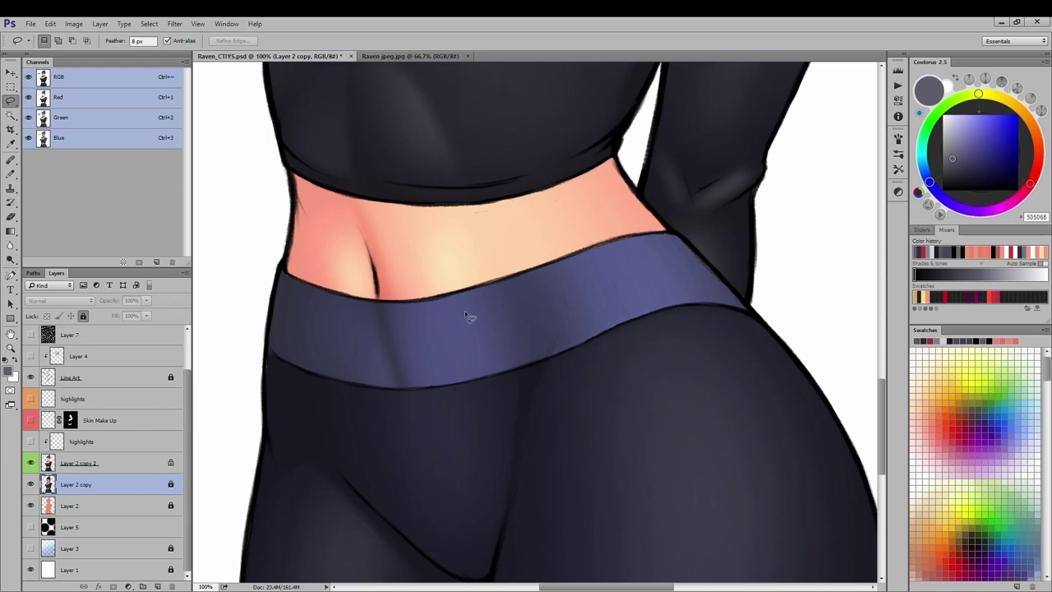
pyautogui.hotkey('ctrl', '+')
pyautogui.hotkey('ctrl', '-')
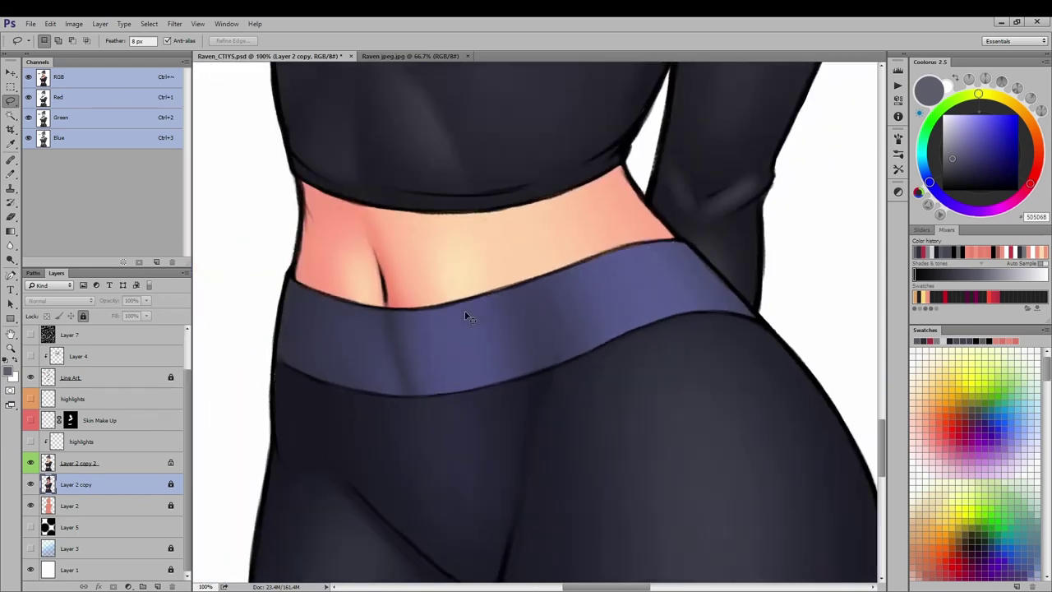
pyautogui.hotkey('ctrl', '+')
pyautogui.hotkey('ctrl', '-')
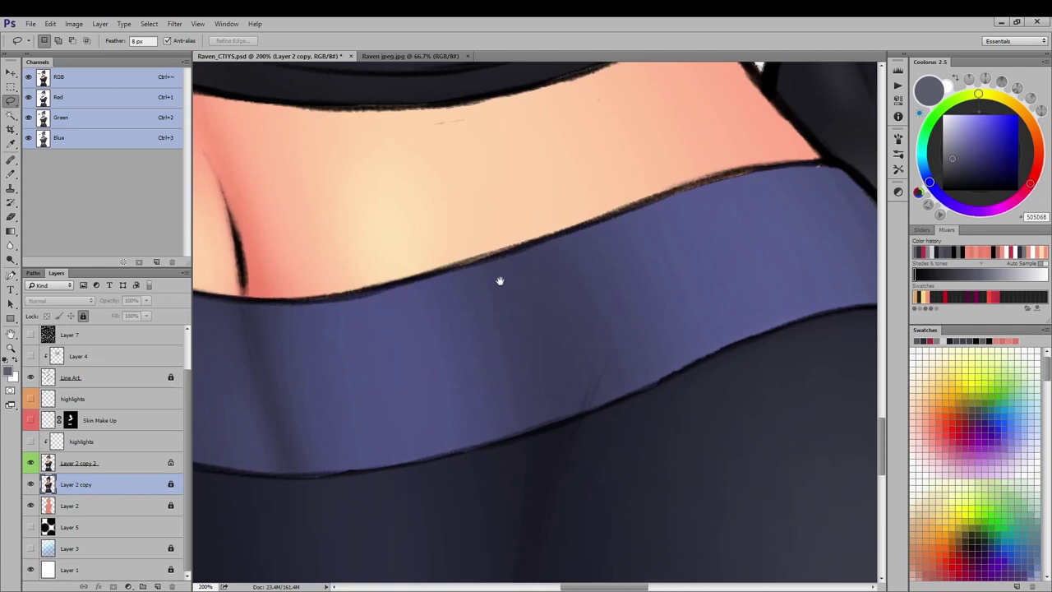
pyautogui.hotkey('ctrl', '+')
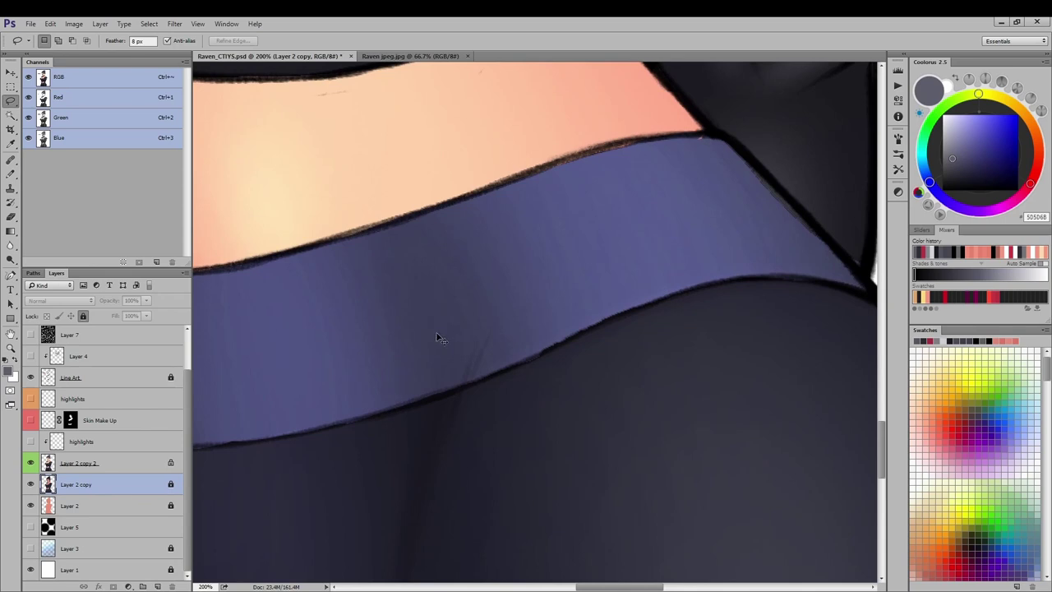
pyautogui.hotkey('ctrl', '-')
pyautogui.hotkey('ctrl', '+')
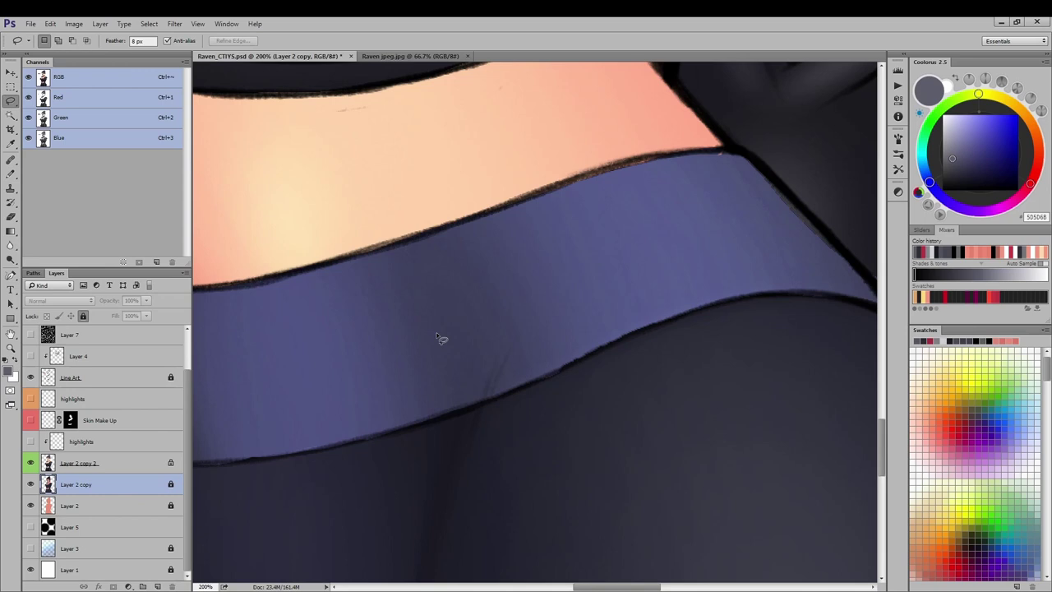
pyautogui.hotkey('ctrl', '-')
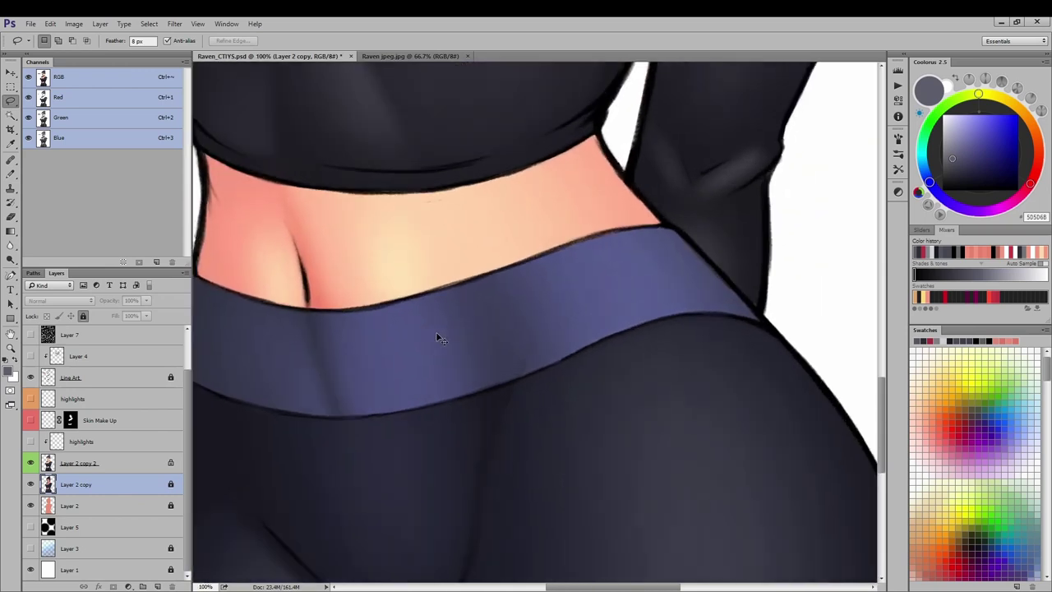
pyautogui.hotkey('ctrl', '+')
pyautogui.moveTo(436, 333); pyautogui.dragTo(397, 256)
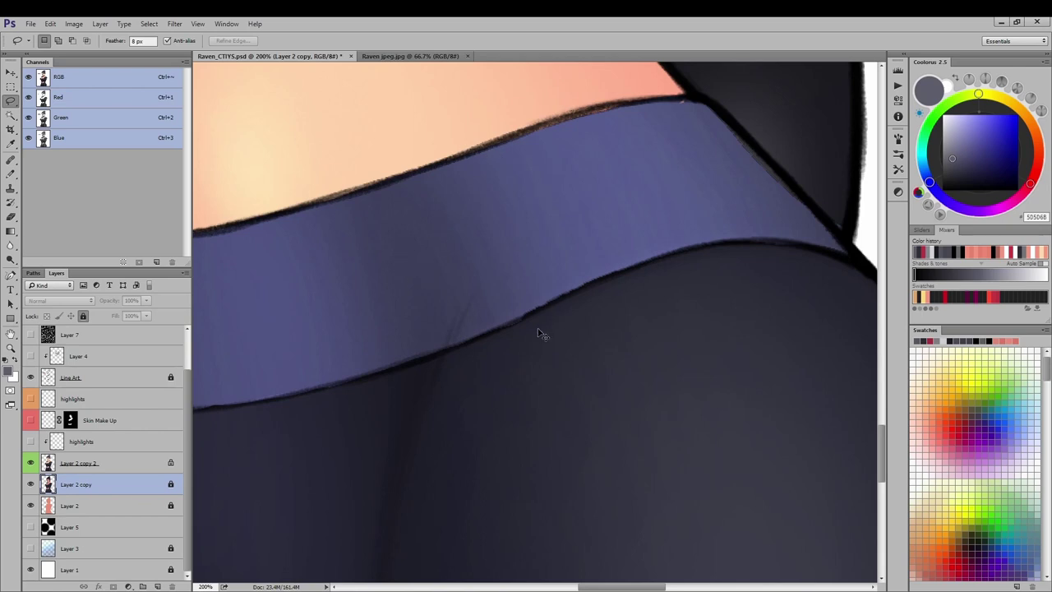
pyautogui.scroll(-3, 538, 328)
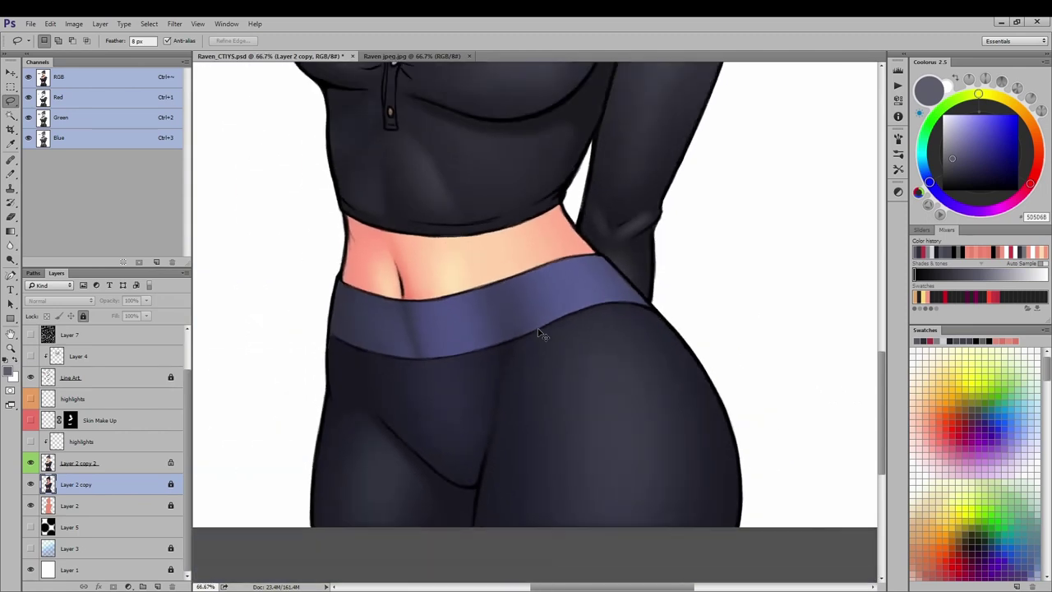
pyautogui.scroll(1, 539, 330)
pyautogui.scroll(1, 539, 333)
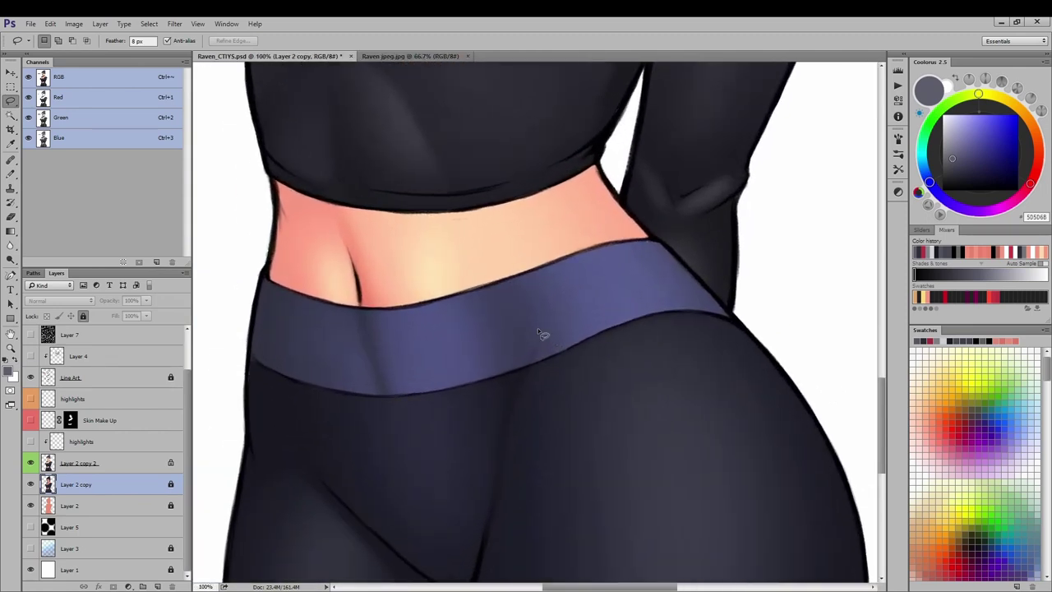
pyautogui.scroll(-3, 540, 333)
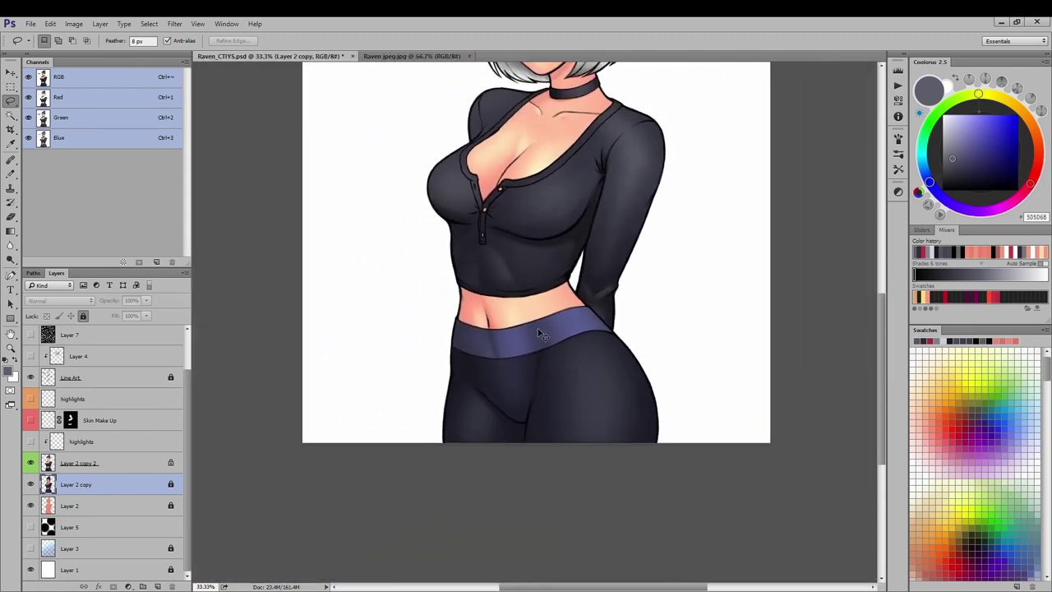
# - Review the whole coloured figure, then inspect the shading from the neckline down to the midriff and waistband
pyautogui.moveTo(415, 301); pyautogui.dragTo(379, 412)
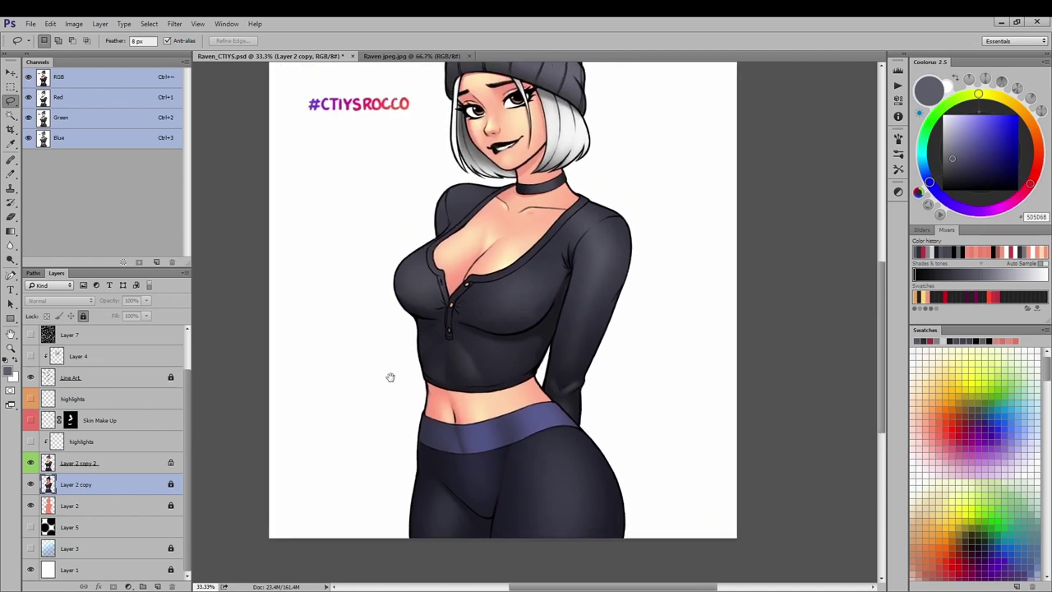
pyautogui.hotkey('ctrl', '-')
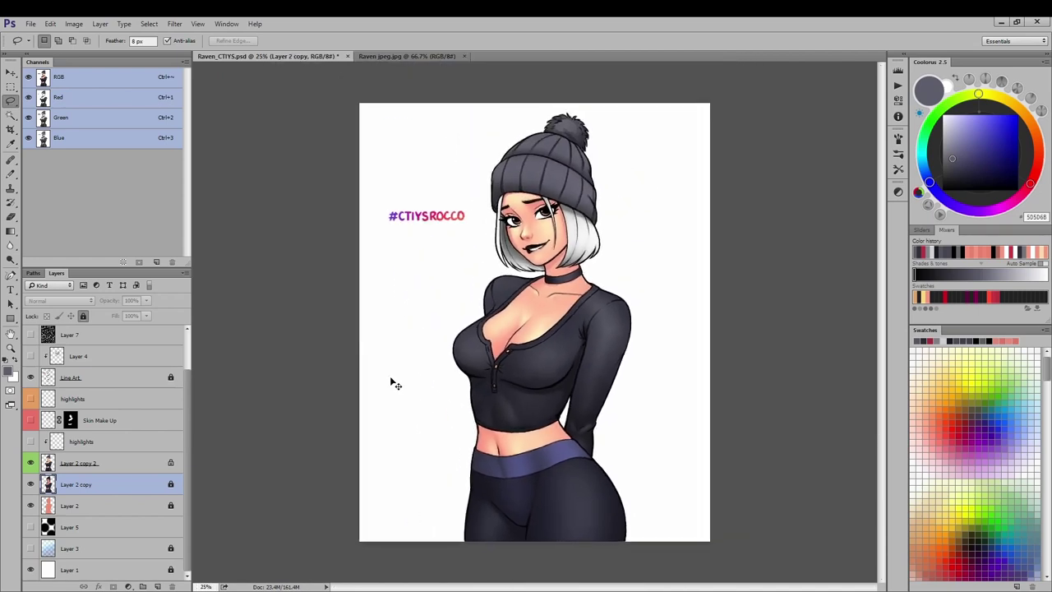
pyautogui.scroll(4, 389, 375)
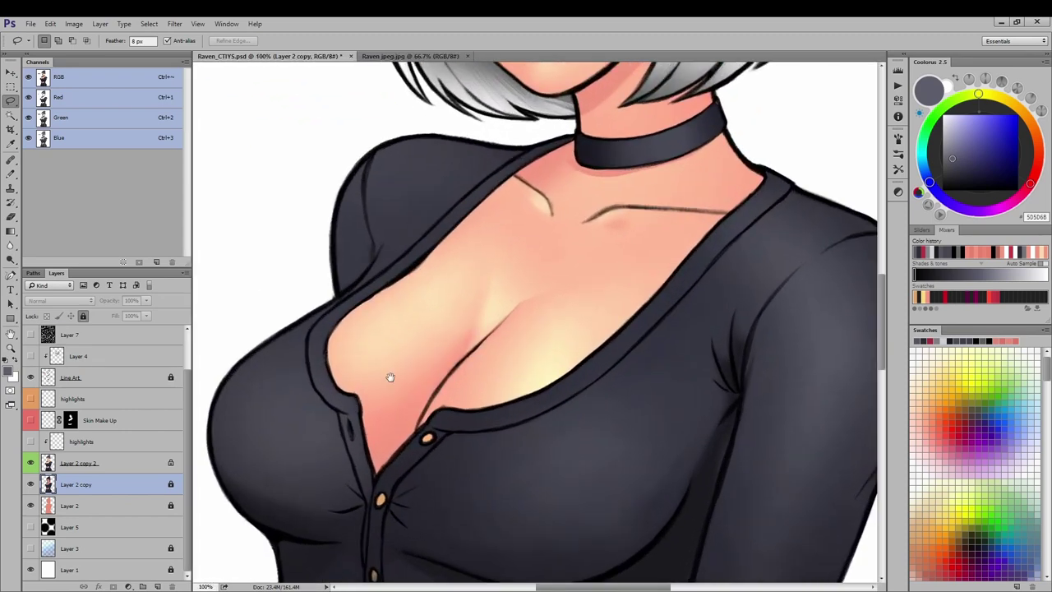
pyautogui.moveTo(390, 376); pyautogui.dragTo(510, 247)
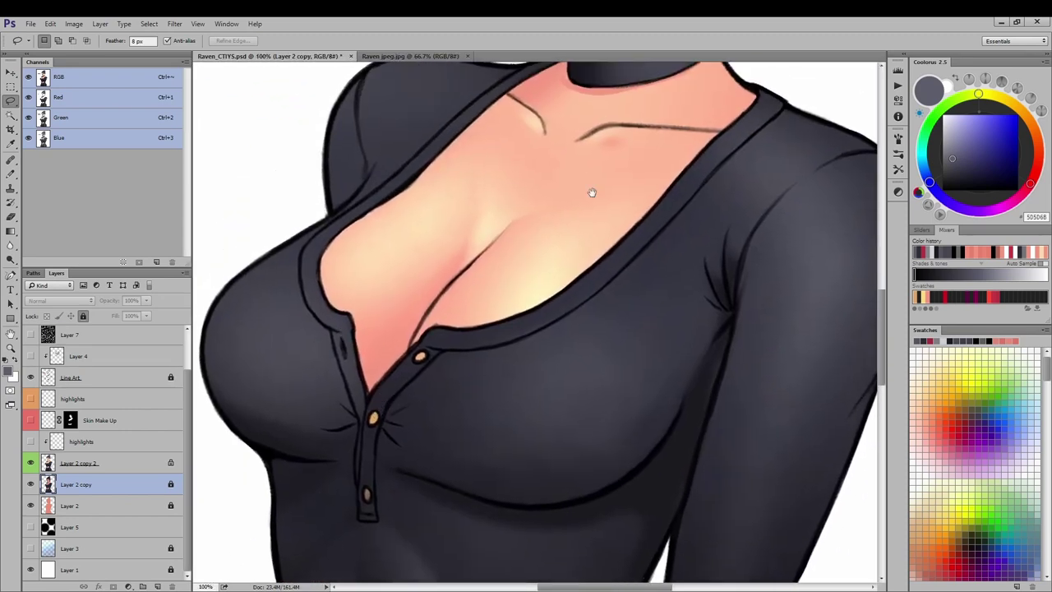
pyautogui.moveTo(592, 192); pyautogui.dragTo(430, 164)
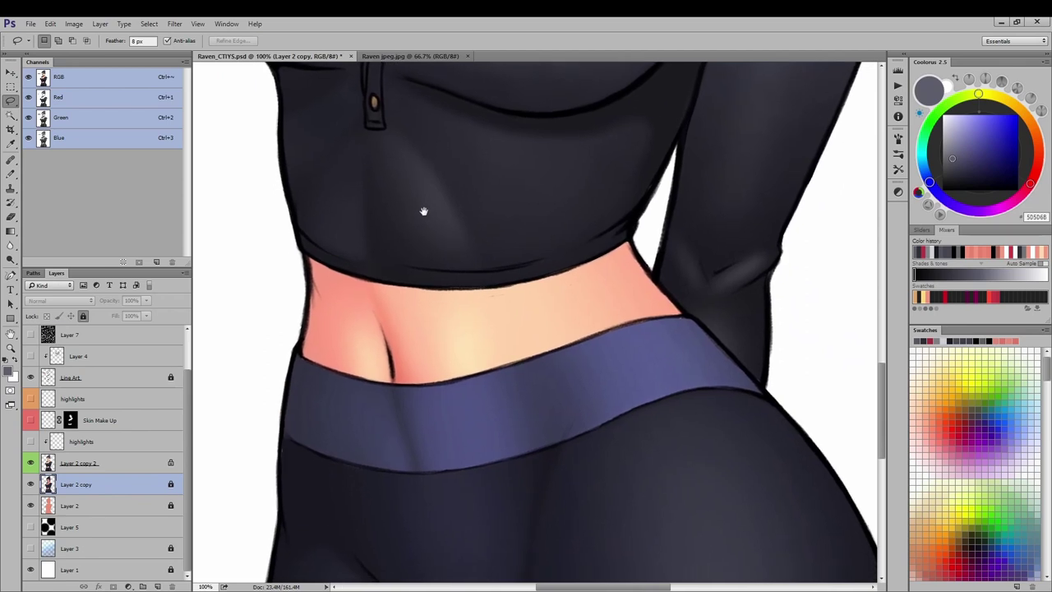
pyautogui.moveTo(424, 211); pyautogui.dragTo(394, 244)
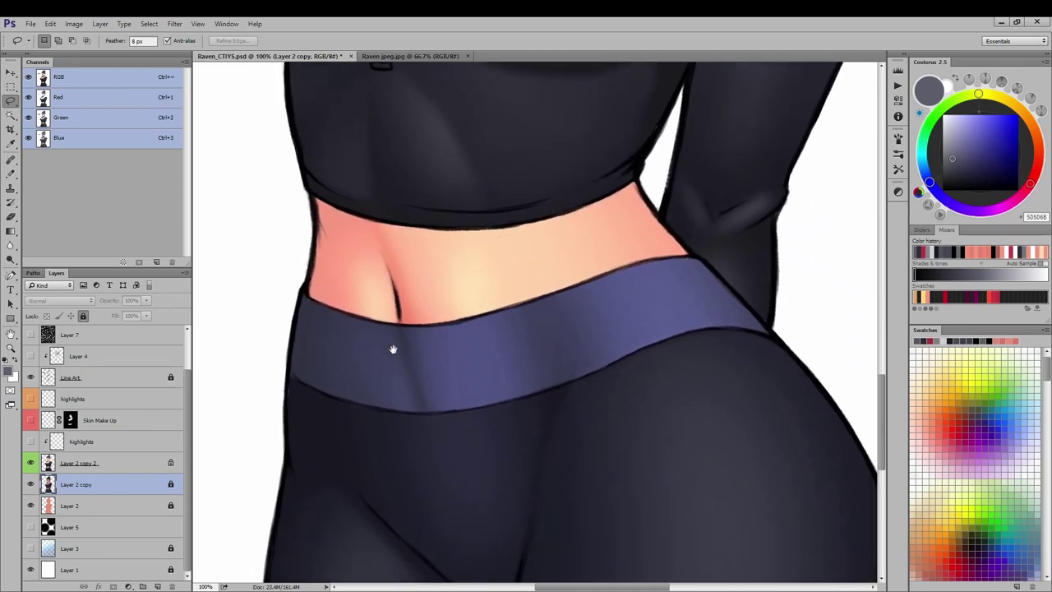
pyautogui.moveTo(465, 251); pyautogui.dragTo(455, 329)
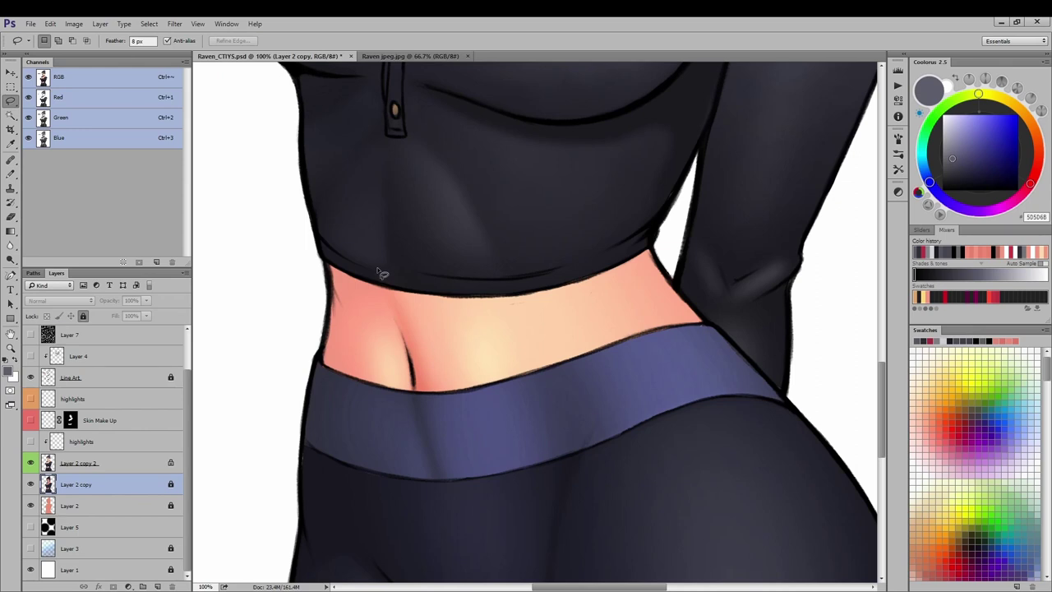
# - Compare the midriff and waistband in the reference image Raven jpeg.jpg with those in Raven_CTIYS.psd
pyautogui.click(404, 56)
pyautogui.hotkey('ctrl', '+')
pyautogui.hotkey('ctrl', '+')
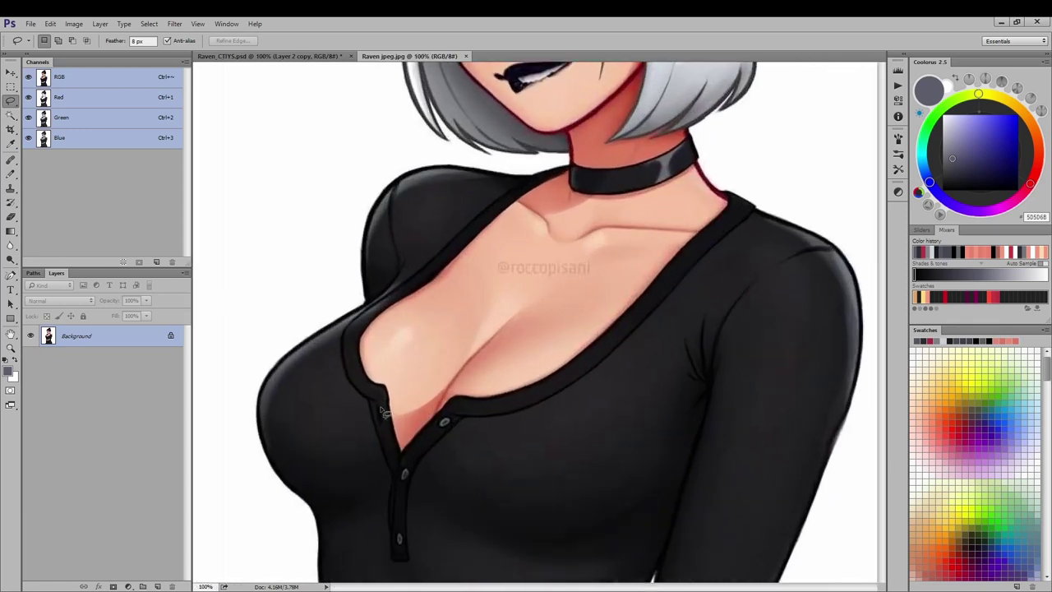
pyautogui.moveTo(406, 522); pyautogui.dragTo(434, 165)
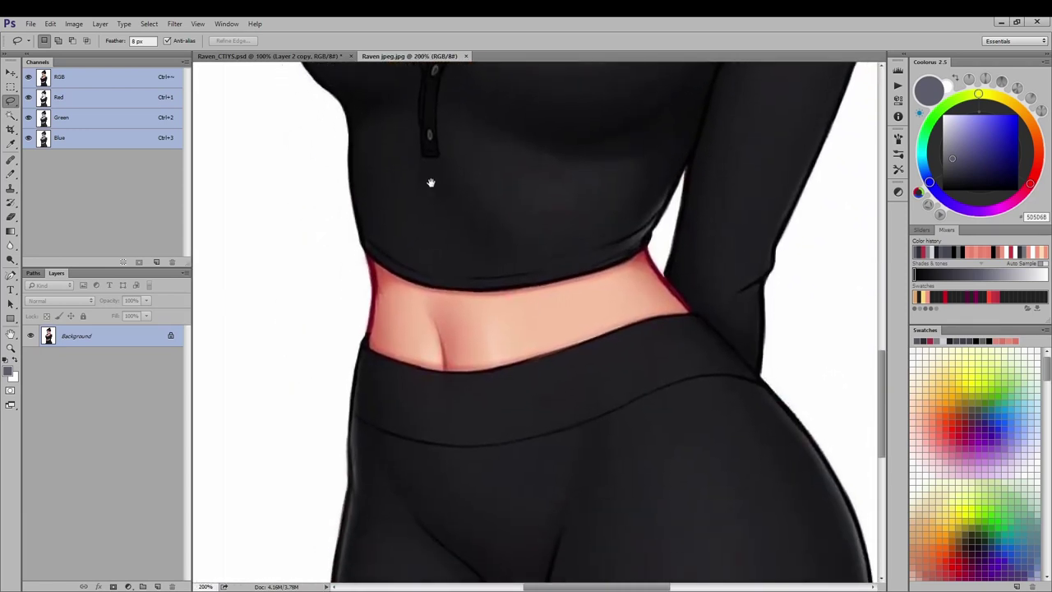
pyautogui.moveTo(423, 280); pyautogui.dragTo(436, 203)
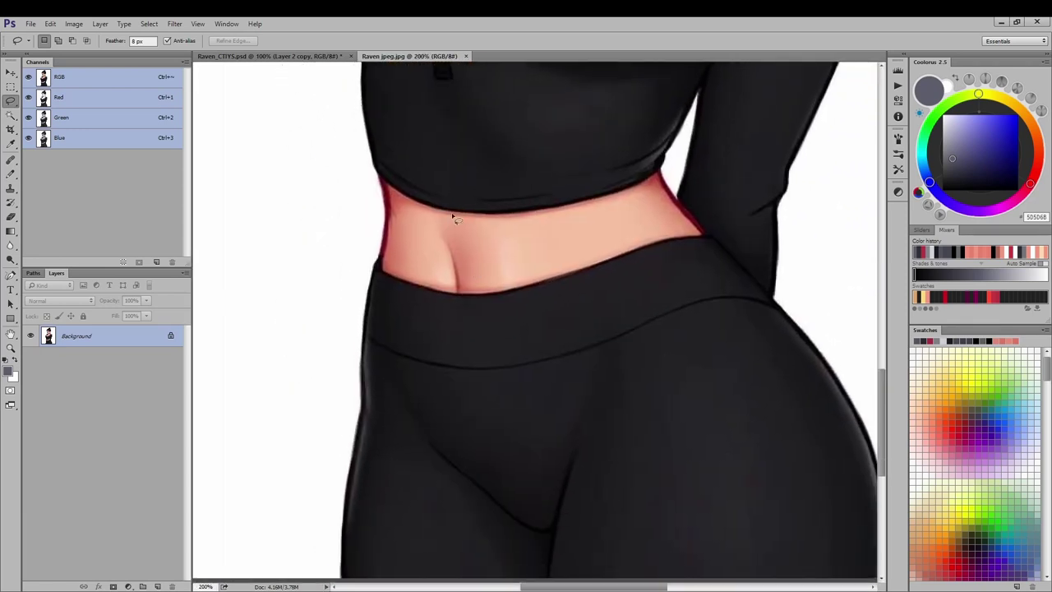
pyautogui.click(271, 55)
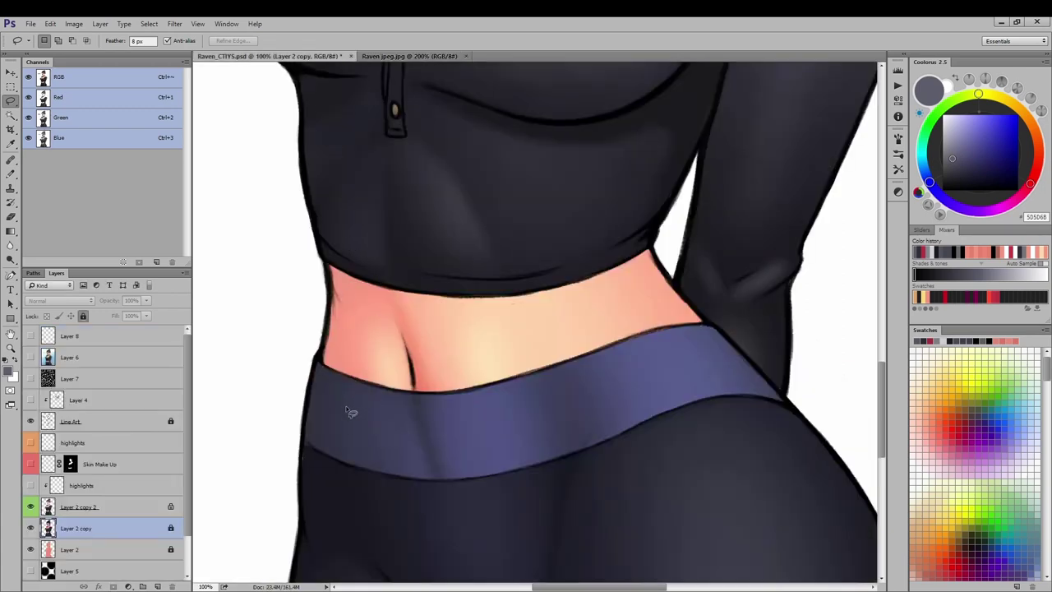
# - Return to the reference image Raven jpeg.jpg and examine the shading of the black shirt from hem to neckline
pyautogui.click(393, 57)
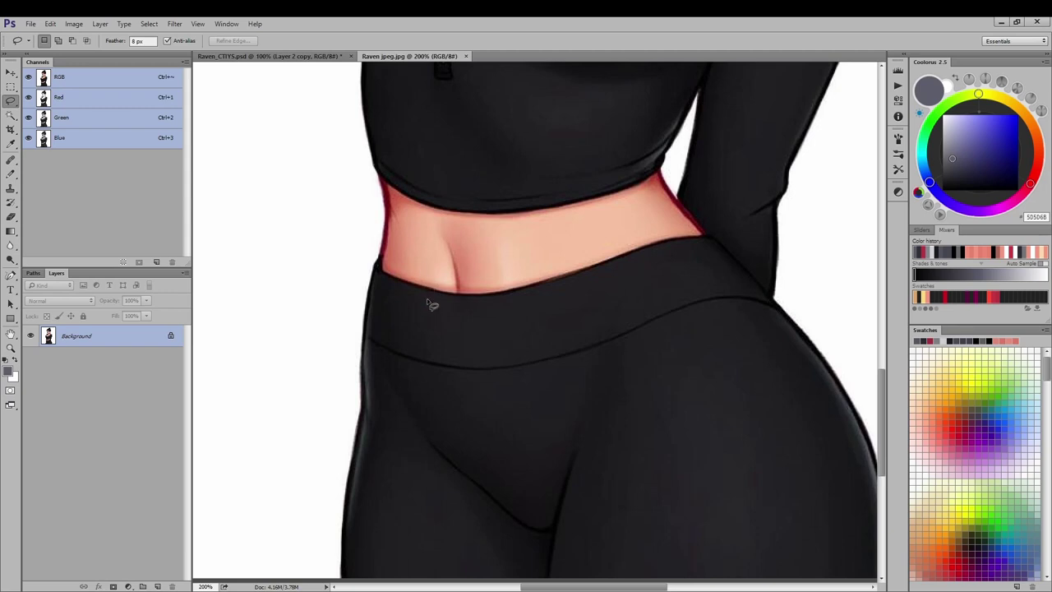
pyautogui.moveTo(430, 282)
pyautogui.mouseDown()
pyautogui.moveTo(435, 496)
pyautogui.moveTo(418, 486)
pyautogui.moveTo(390, 519)
pyautogui.mouseUp()
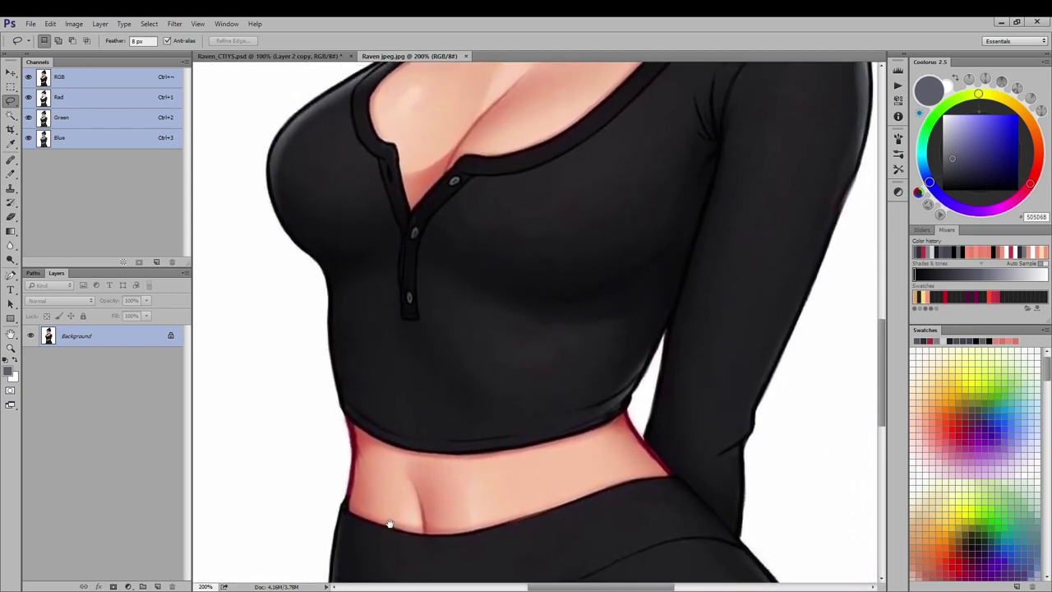
pyautogui.moveTo(510, 348); pyautogui.dragTo(517, 351)
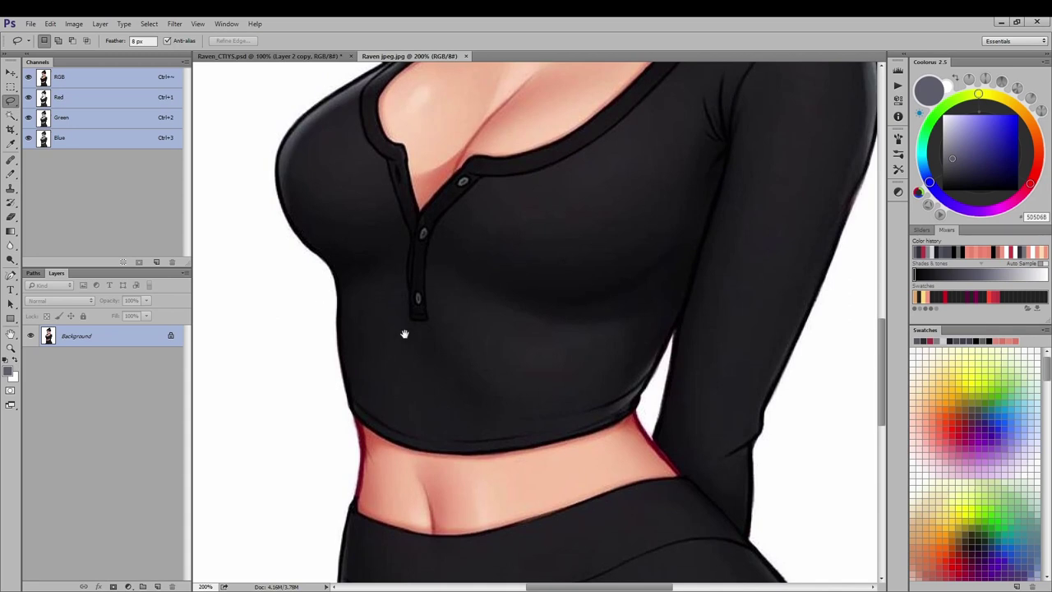
pyautogui.moveTo(412, 336); pyautogui.dragTo(357, 350)
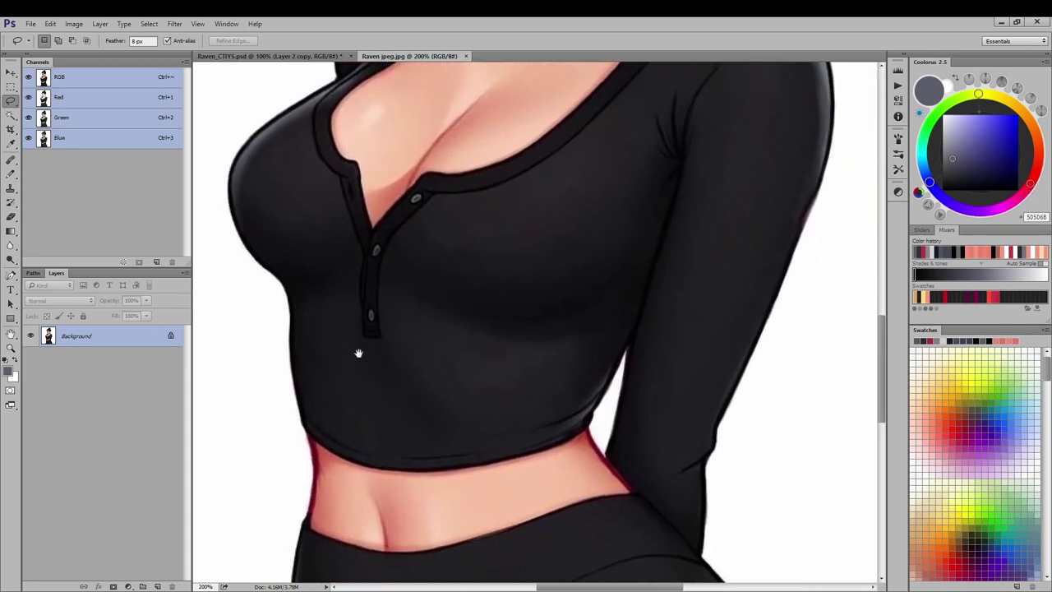
pyautogui.moveTo(353, 389); pyautogui.dragTo(340, 411)
pyautogui.moveTo(348, 376); pyautogui.dragTo(352, 400)
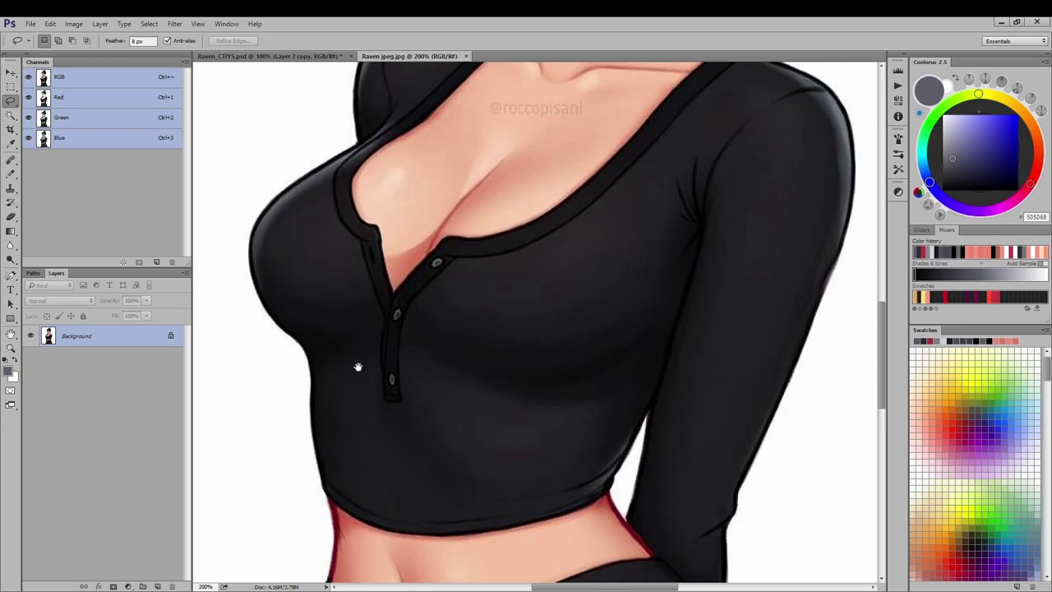
# - Switch to Raven_CTIYS.psd and examine the black shirt's shading from the neckline down to the hem
pyautogui.click(272, 56)
pyautogui.moveTo(375, 185); pyautogui.dragTo(352, 377)
pyautogui.hotkey('ctrl', '-')
pyautogui.hotkey('ctrl', '+')
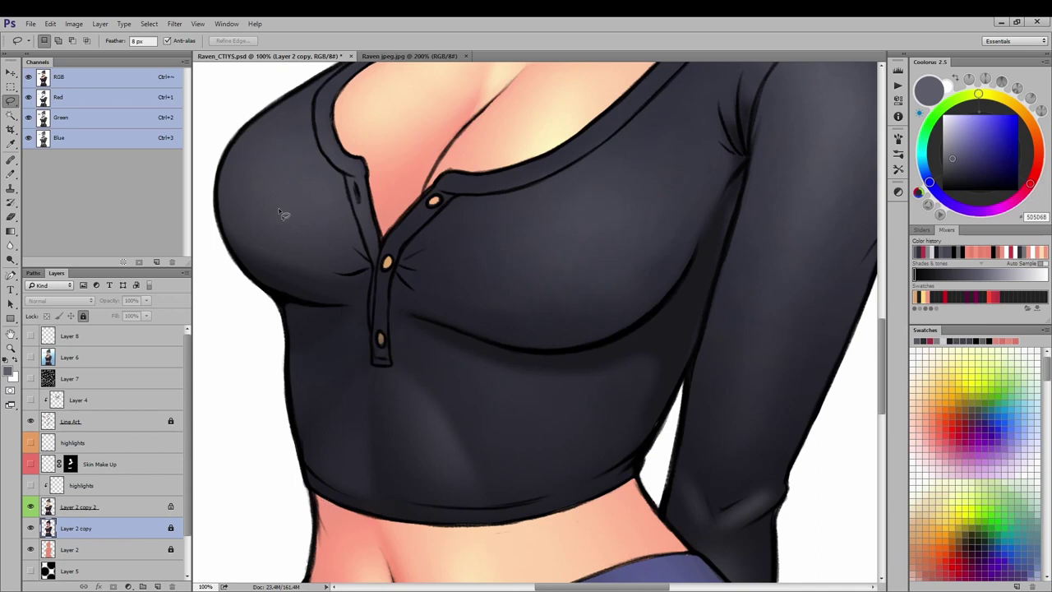
pyautogui.moveTo(376, 66)
pyautogui.mouseDown()
pyautogui.moveTo(371, 58)
pyautogui.moveTo(401, 85)
pyautogui.mouseUp()
pyautogui.click(527, 236)
pyautogui.click(526, 237)
# - Return to the reference image Raven jpeg.jpg and study the soft shadows on the shirt's chest, midriff and sleeve
pyautogui.click(384, 56)
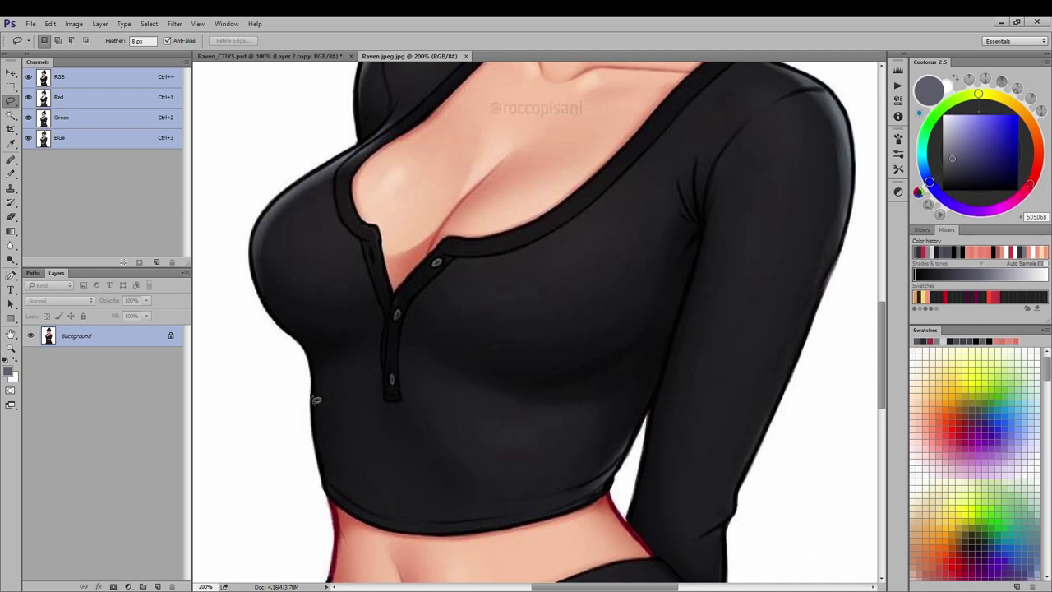
pyautogui.moveTo(348, 404)
pyautogui.mouseDown()
pyautogui.moveTo(340, 413)
pyautogui.moveTo(356, 416)
pyautogui.mouseUp()
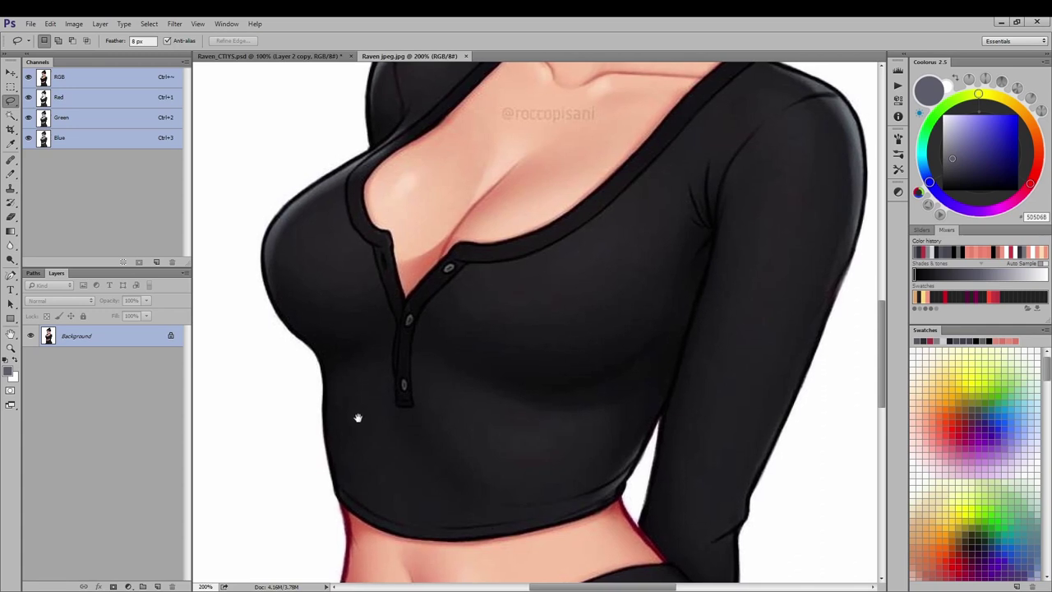
pyautogui.moveTo(360, 417); pyautogui.dragTo(358, 381)
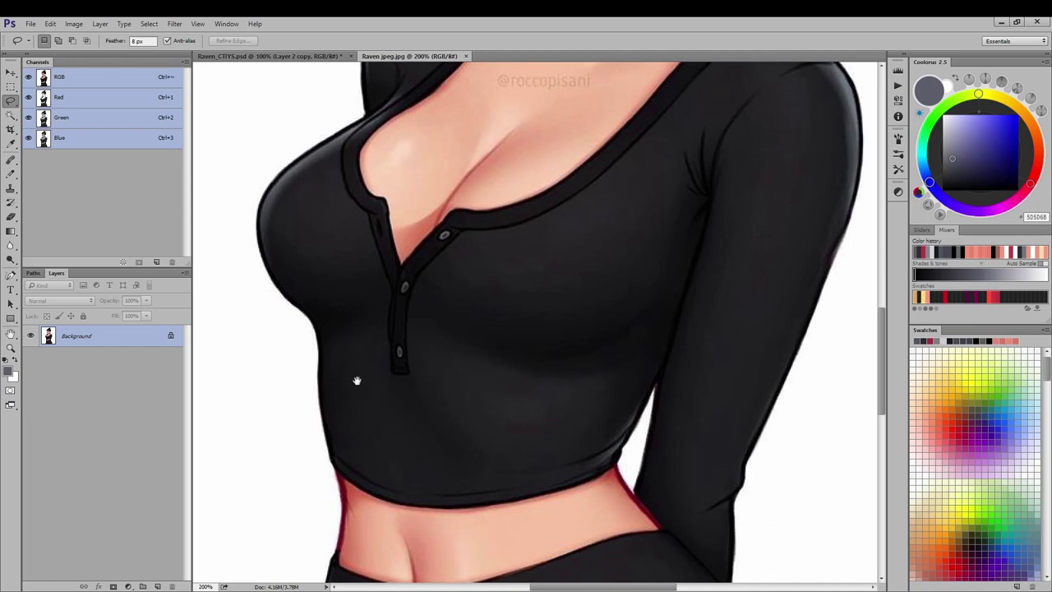
pyautogui.moveTo(351, 398)
pyautogui.mouseDown()
pyautogui.moveTo(313, 376)
pyautogui.moveTo(346, 375)
pyautogui.moveTo(336, 426)
pyautogui.moveTo(312, 423)
pyautogui.moveTo(307, 439)
pyautogui.moveTo(334, 406)
pyautogui.mouseUp()
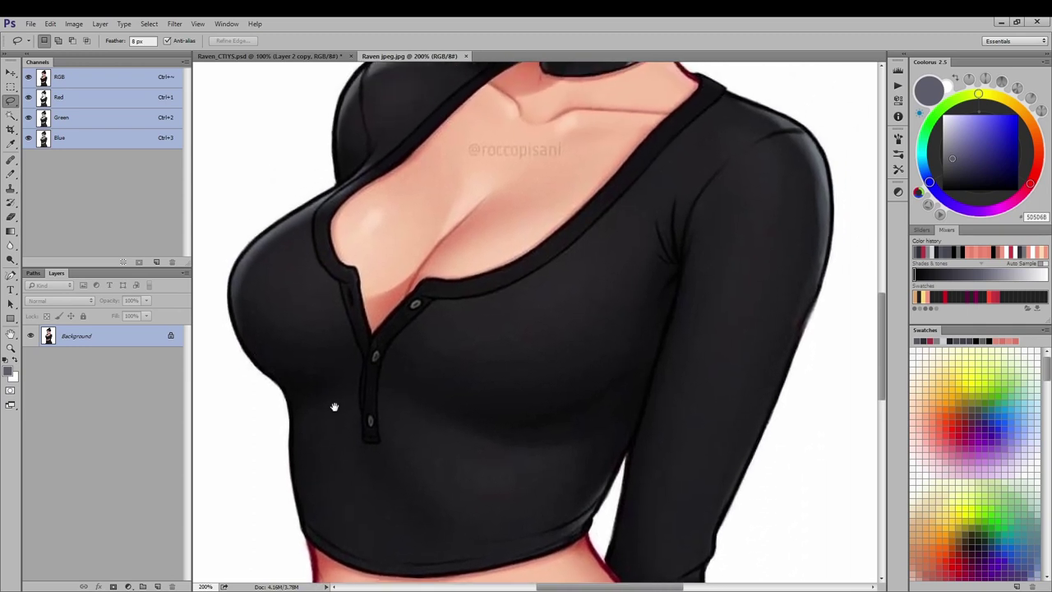
pyautogui.moveTo(422, 431); pyautogui.dragTo(369, 383)
# - Compare the shirt's chest, button placket and armpit folds in Raven_CTIYS.psd with those in Raven jpeg.jpg
pyautogui.click(264, 57)
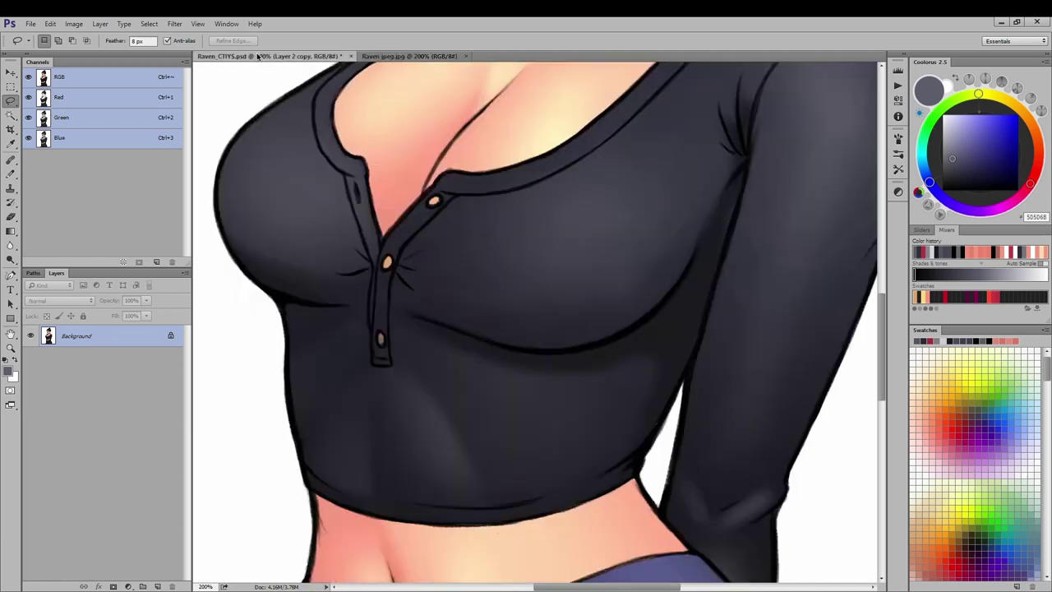
pyautogui.moveTo(332, 205); pyautogui.dragTo(286, 272)
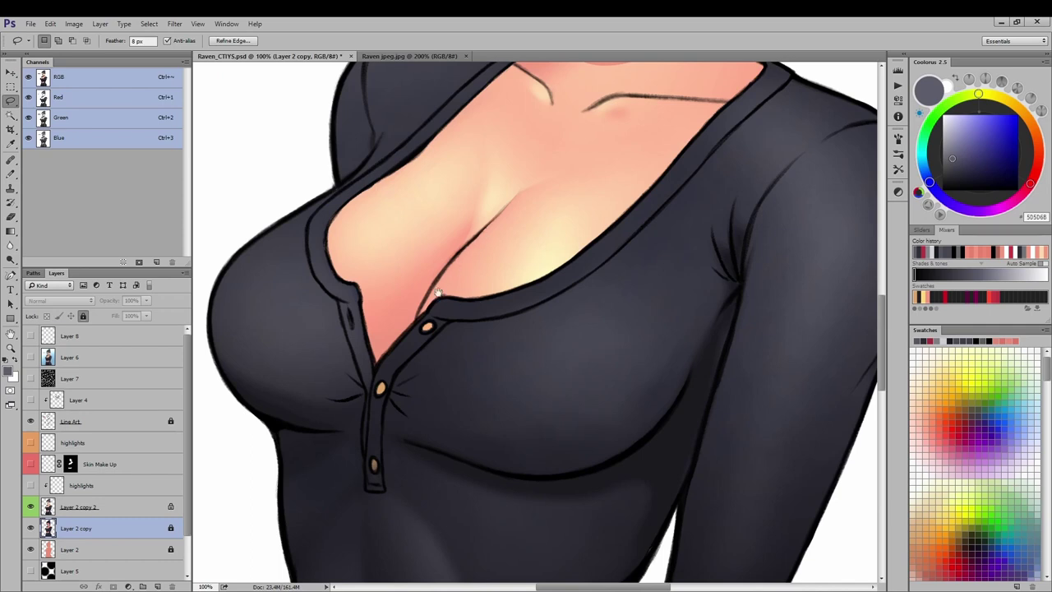
pyautogui.moveTo(426, 290); pyautogui.dragTo(403, 328)
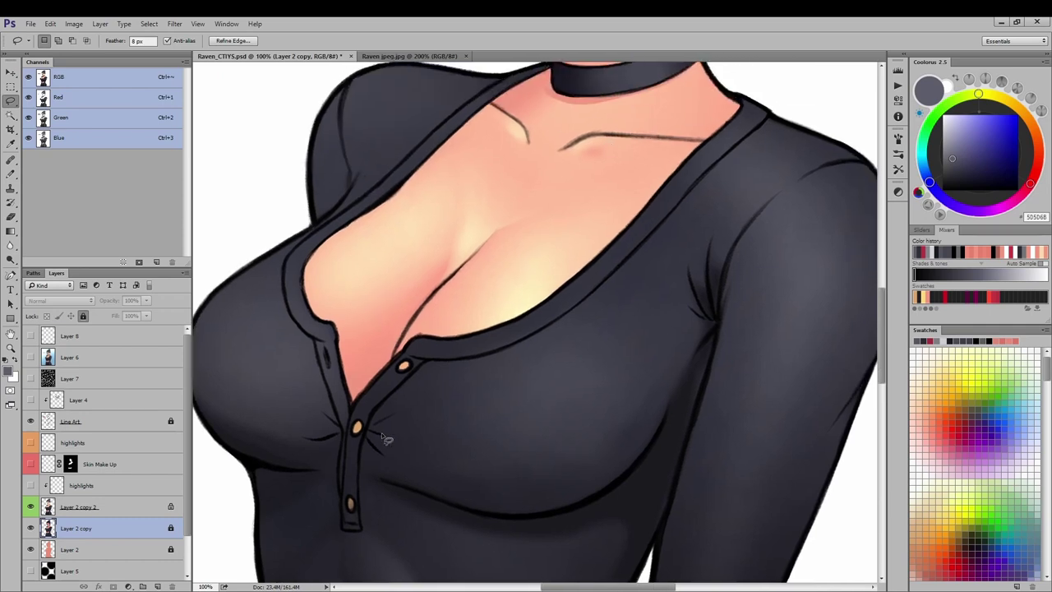
pyautogui.moveTo(374, 495); pyautogui.dragTo(520, 308)
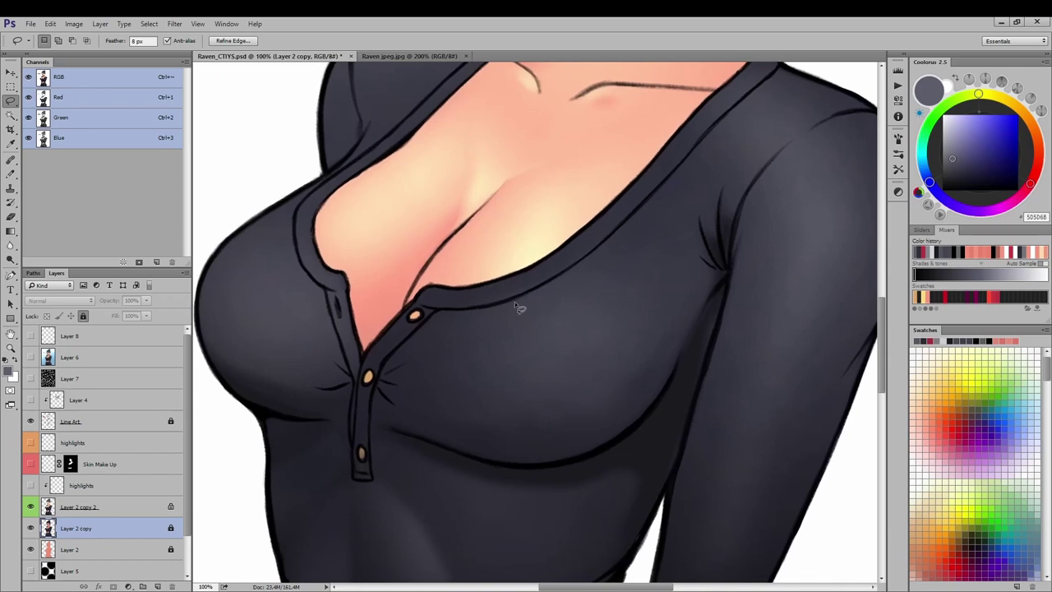
pyautogui.click(393, 65)
pyautogui.click(524, 237)
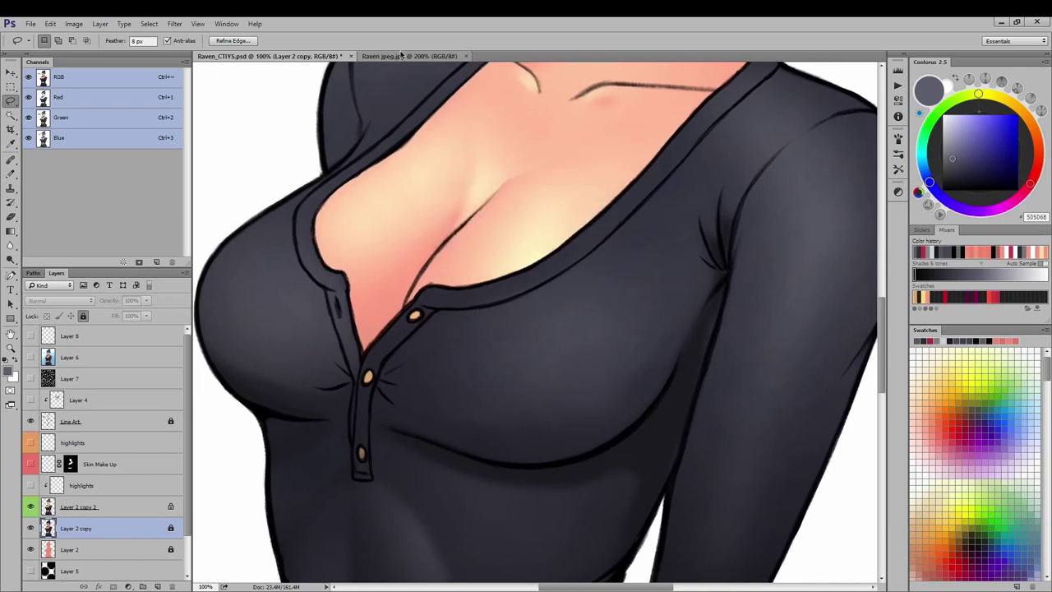
pyautogui.click(408, 56)
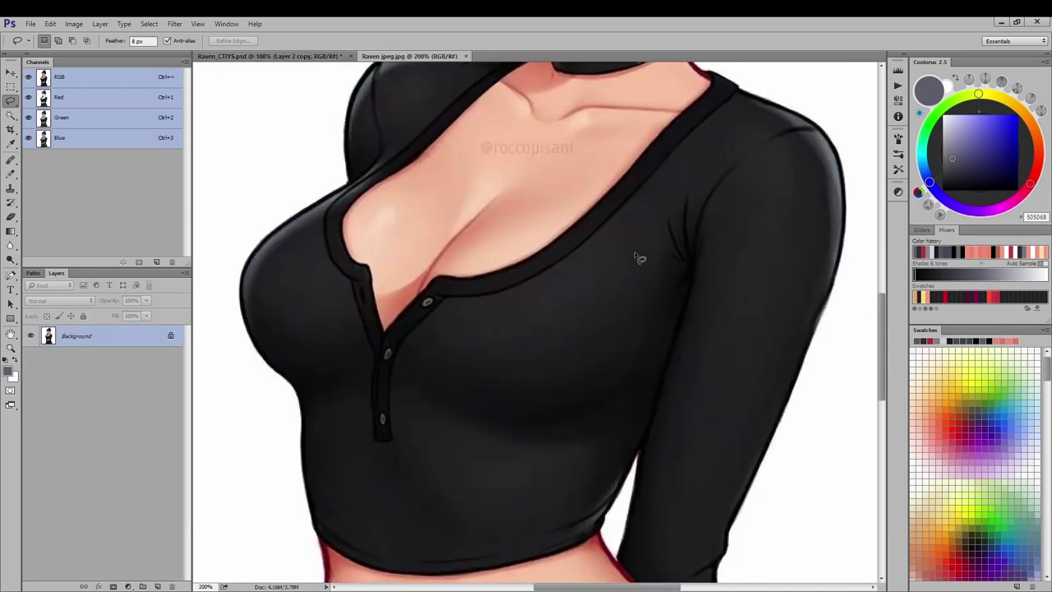
pyautogui.click(242, 57)
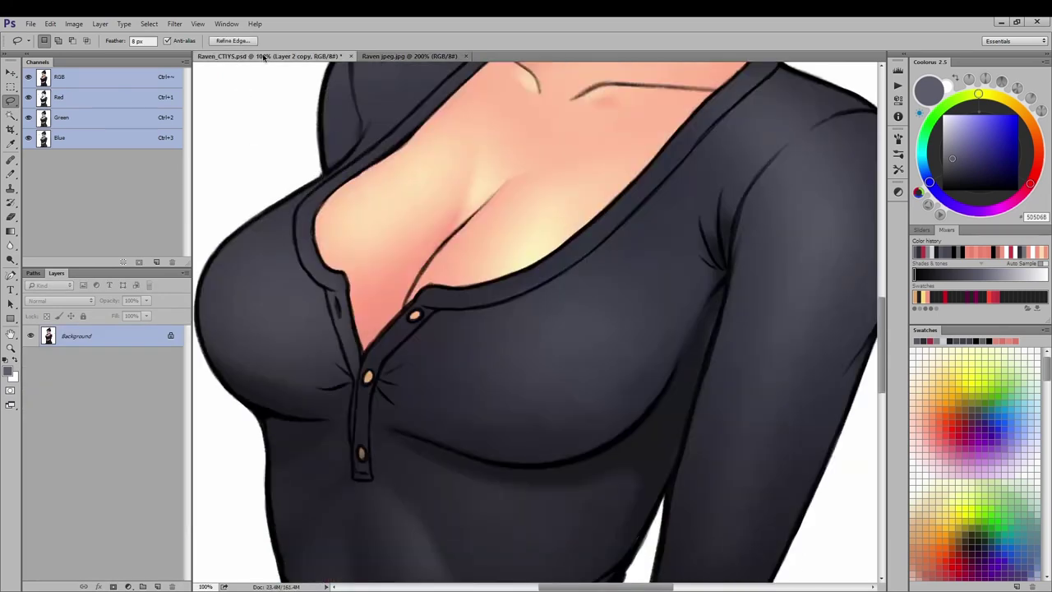
# - Select along the shirt's outline with the Magic Wand, try Lasso adjustments at the armpit and side, and deselect
pyautogui.press('w')
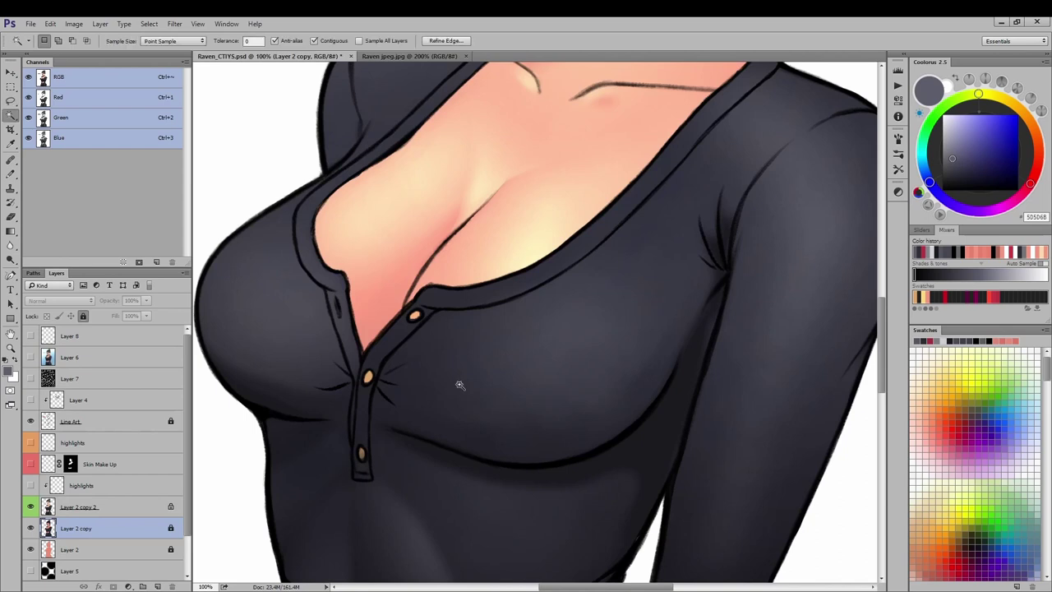
pyautogui.click(208, 460)
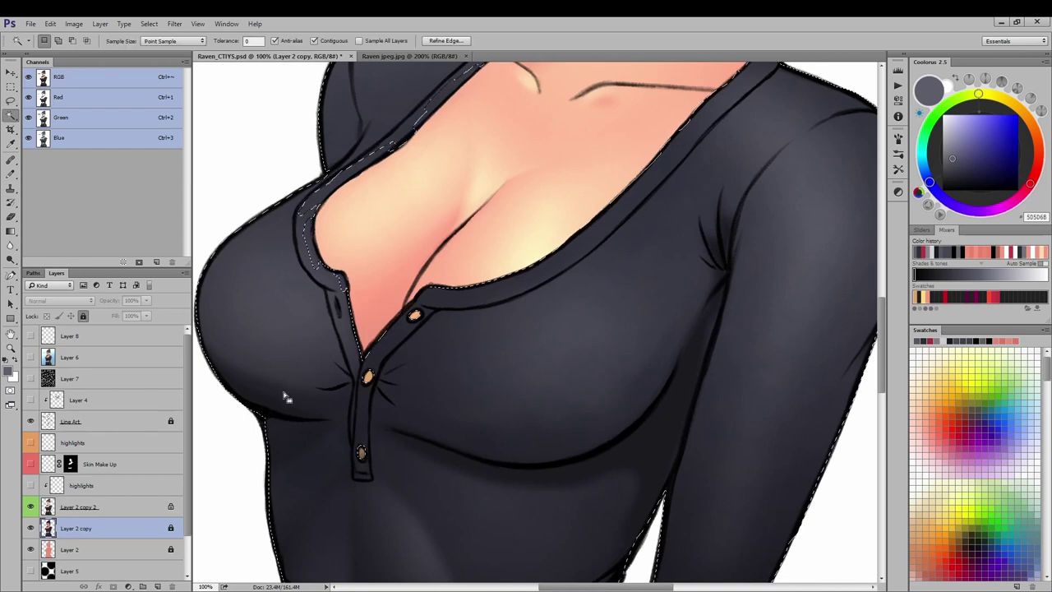
pyautogui.press('l')
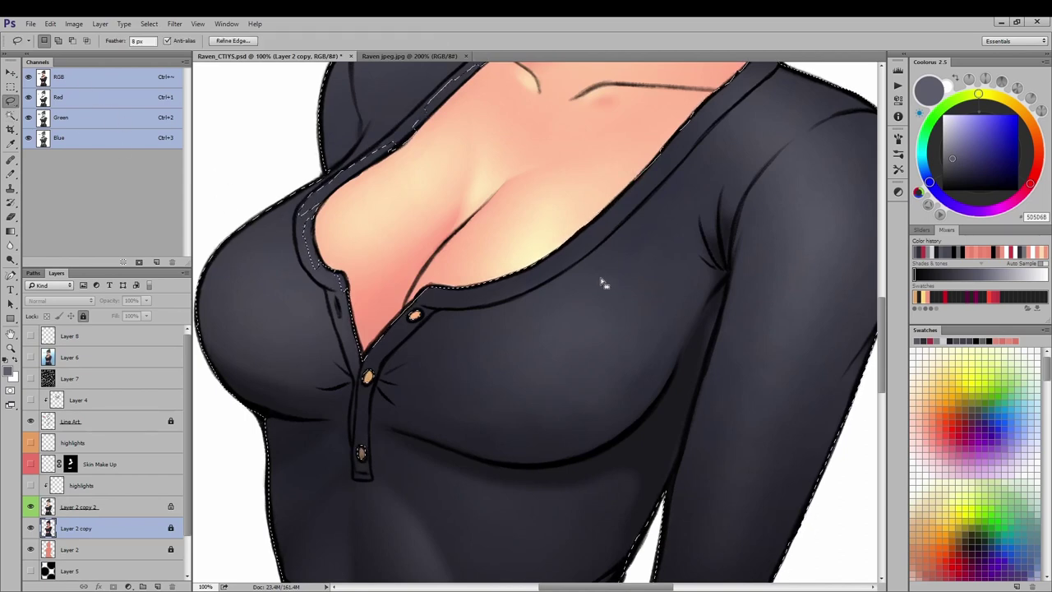
pyautogui.press('alt')
pyautogui.moveTo(726, 281)
pyautogui.mouseDown()
pyautogui.moveTo(445, 474)
pyautogui.moveTo(454, 524)
pyautogui.moveTo(643, 559)
pyautogui.moveTo(722, 281)
pyautogui.mouseUp()
pyautogui.press('alt')
pyautogui.moveTo(211, 360)
pyautogui.mouseDown()
pyautogui.moveTo(340, 423)
pyautogui.moveTo(271, 477)
pyautogui.moveTo(218, 348)
pyautogui.mouseUp()
pyautogui.hotkey('ctrl', 'd')
# - Examine the shirt's blended gradients and the shadow under the chest, both as a whole and up close
pyautogui.hotkey('ctrl', '-')
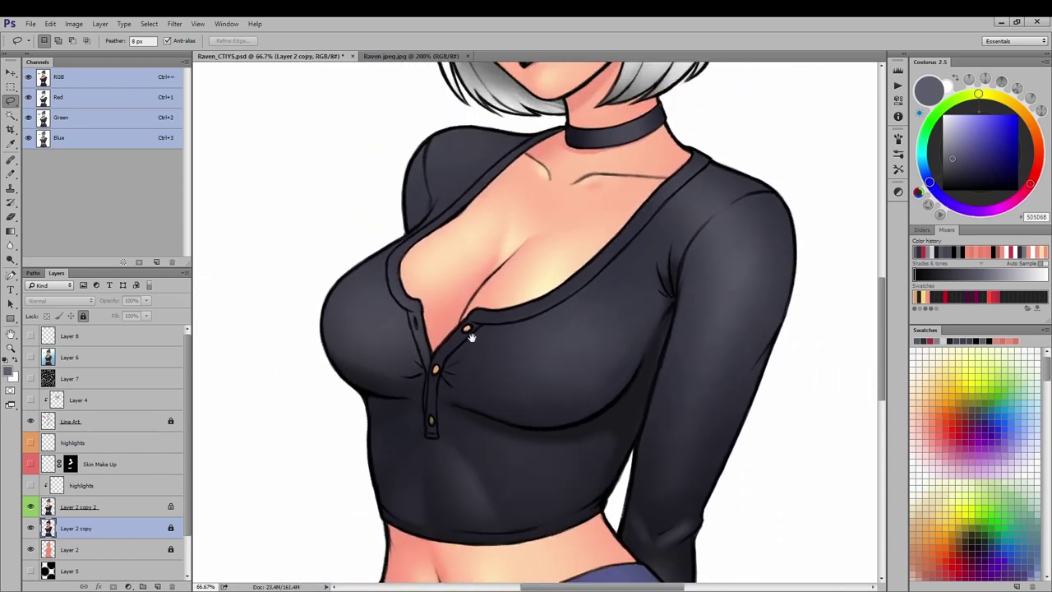
pyautogui.moveTo(440, 378); pyautogui.dragTo(379, 286)
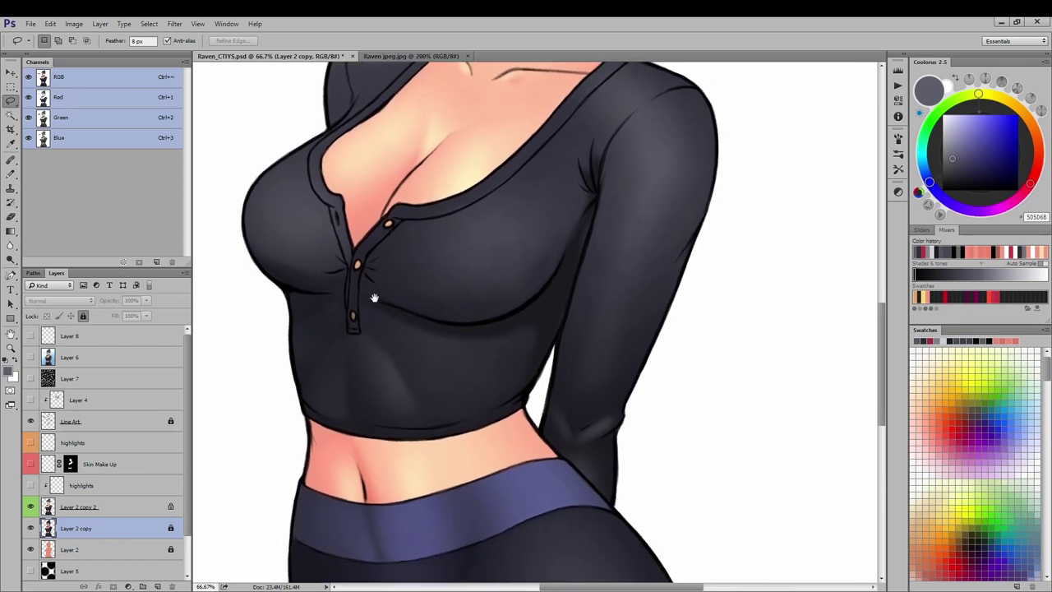
pyautogui.hotkey('ctrl', '+')
pyautogui.hotkey('ctrl', '+')
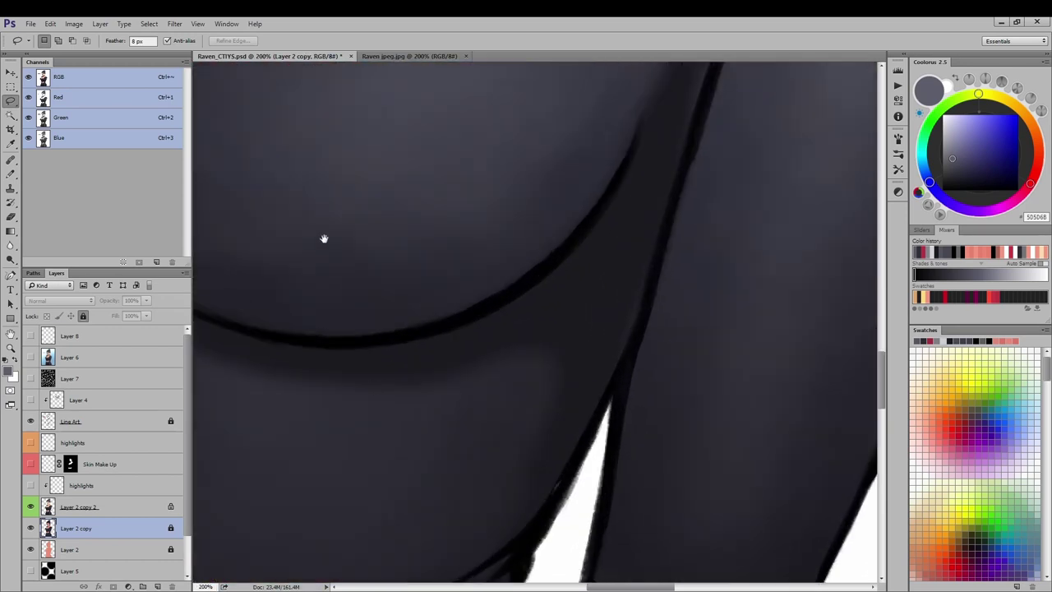
pyautogui.moveTo(324, 238); pyautogui.dragTo(533, 453)
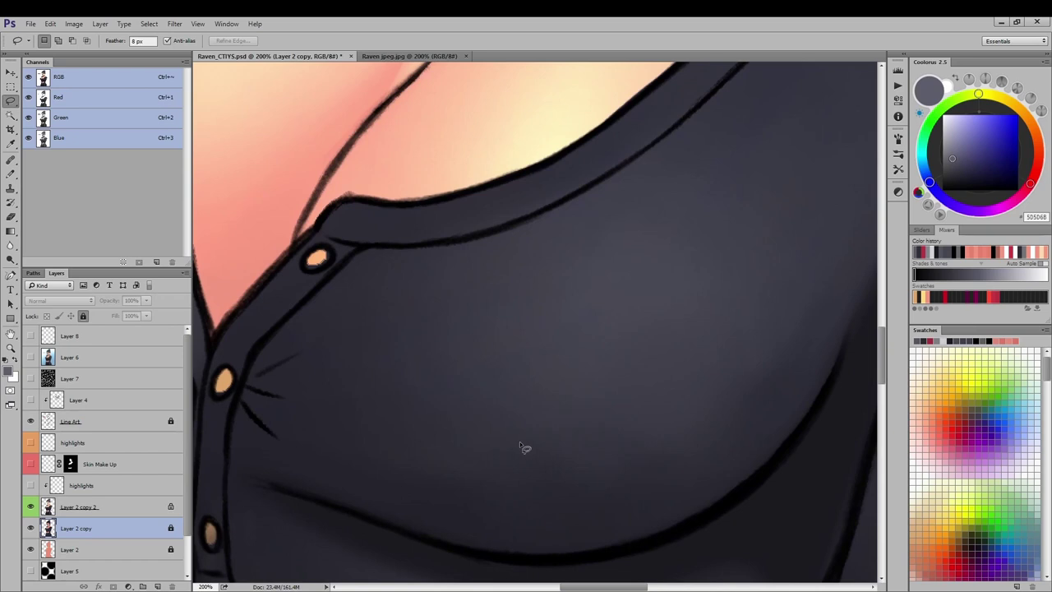
pyautogui.hotkey('ctrl', '-')
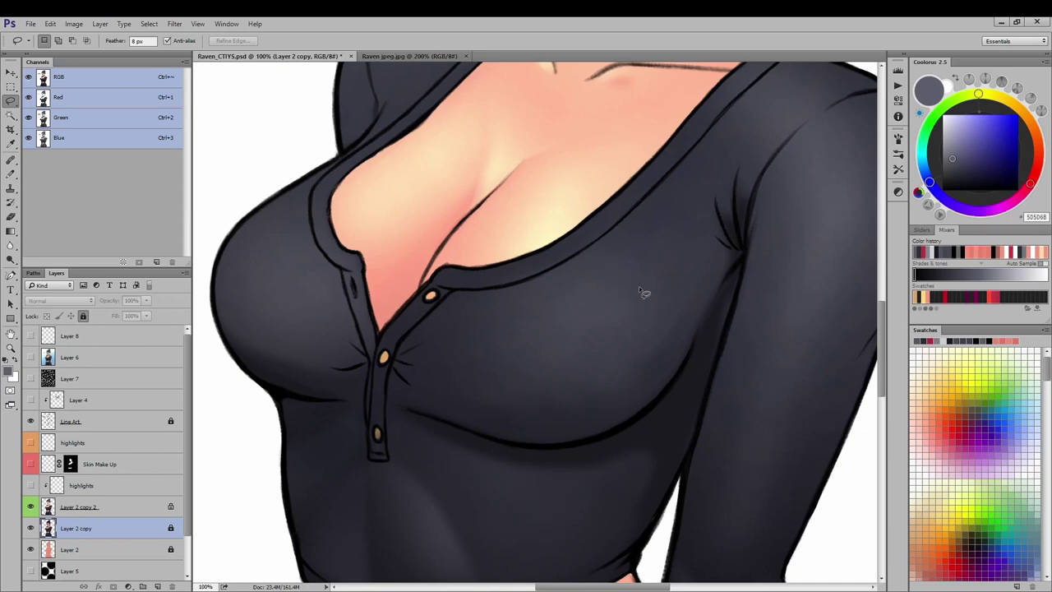
# - Choose the Smudge tool in place of the Blur tool and view the shirt's chest and sleeve
pyautogui.click(10, 245)
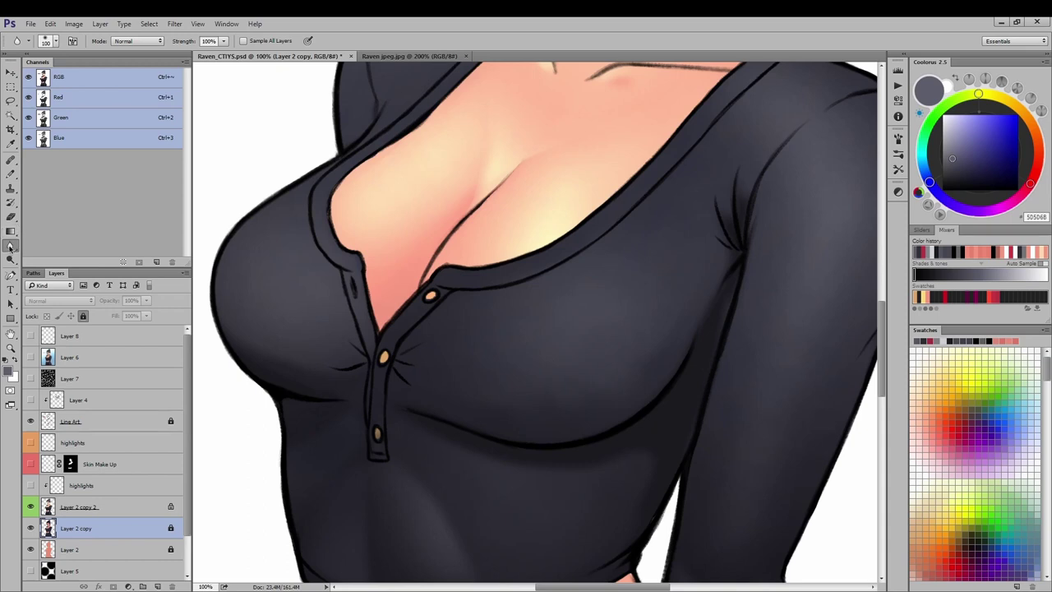
pyautogui.rightClick(10, 247)
pyautogui.click(51, 264)
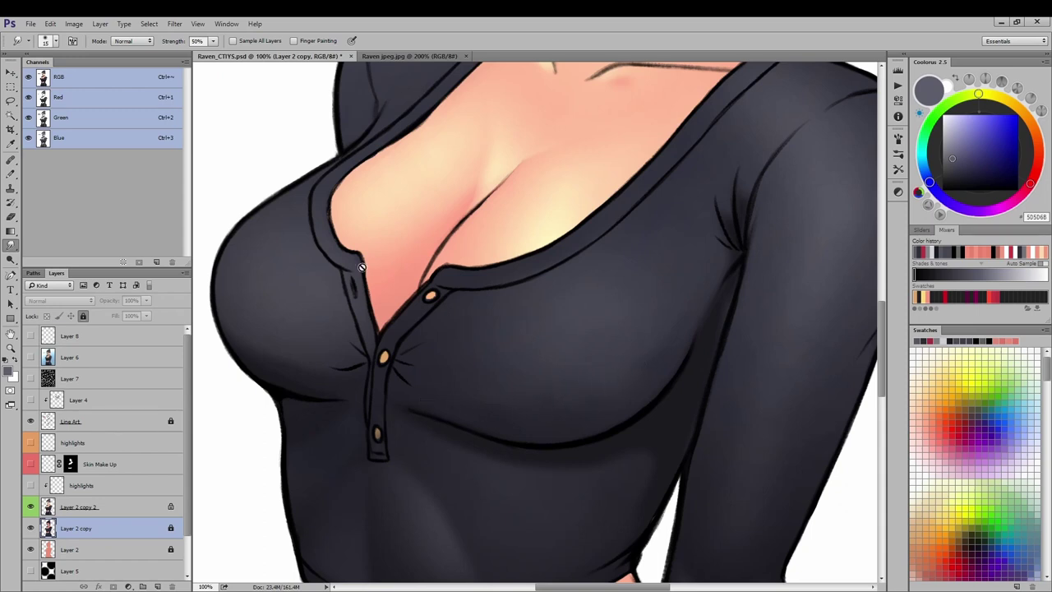
pyautogui.moveTo(521, 271); pyautogui.dragTo(343, 270)
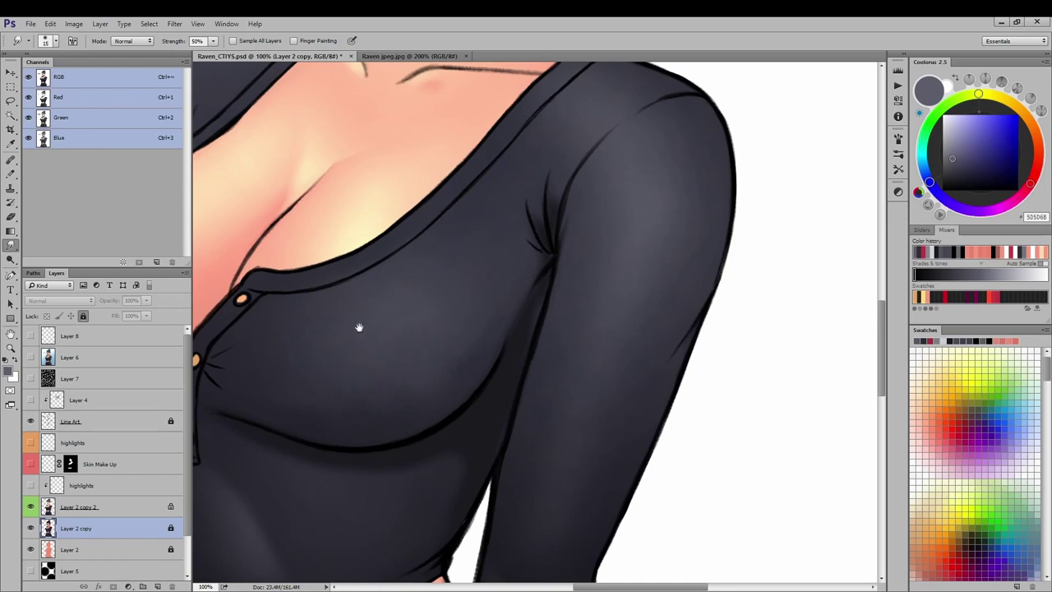
pyautogui.moveTo(359, 327); pyautogui.dragTo(458, 319)
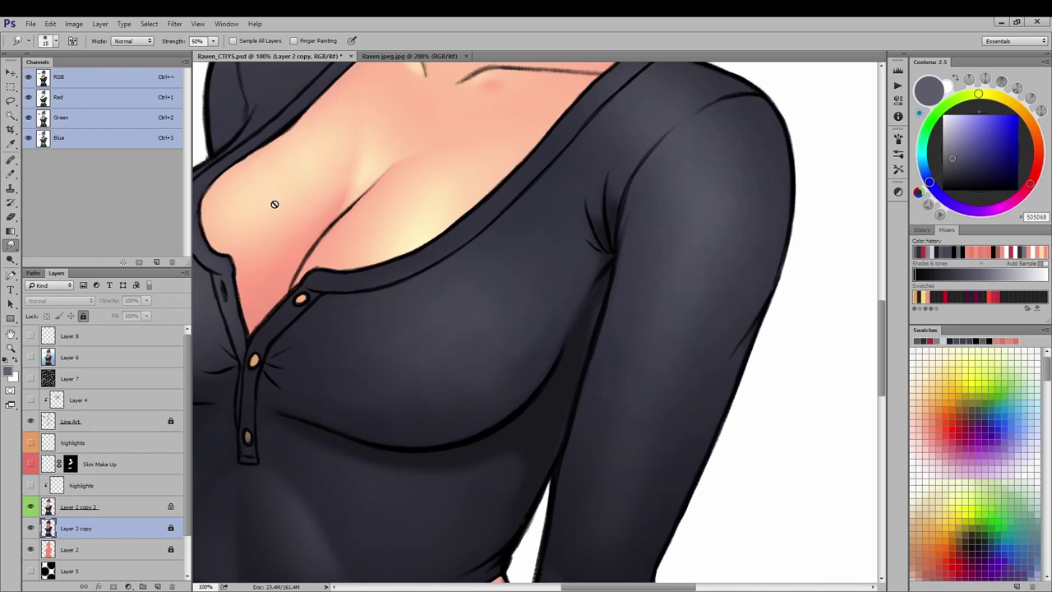
# - Switch to the Pencil tool and look through its list of blending modes
pyautogui.press('b')
pyautogui.click(127, 41)
pyautogui.click(121, 42)
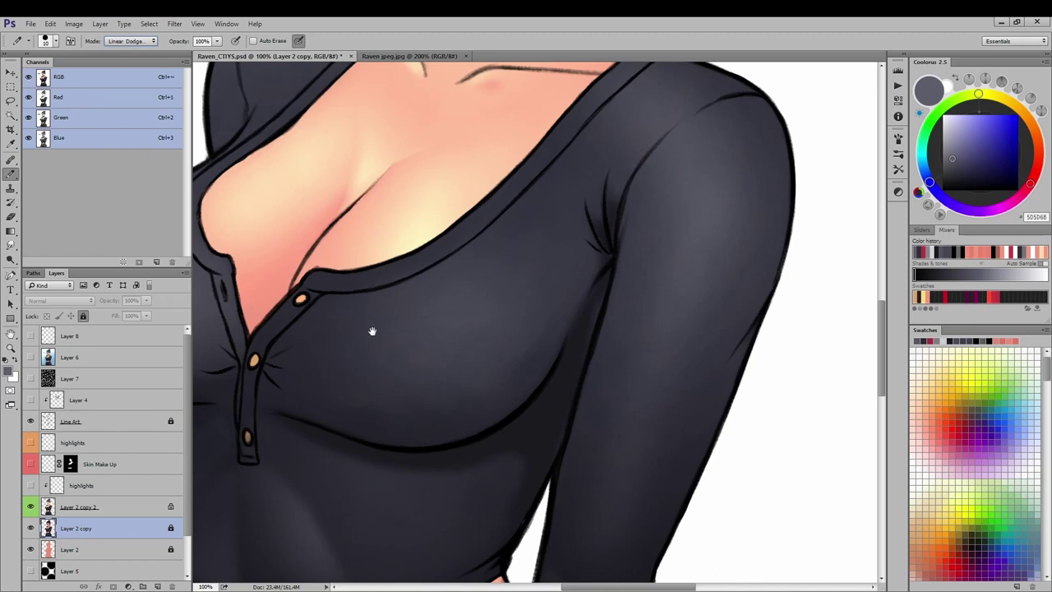
pyautogui.moveTo(373, 331); pyautogui.dragTo(400, 305)
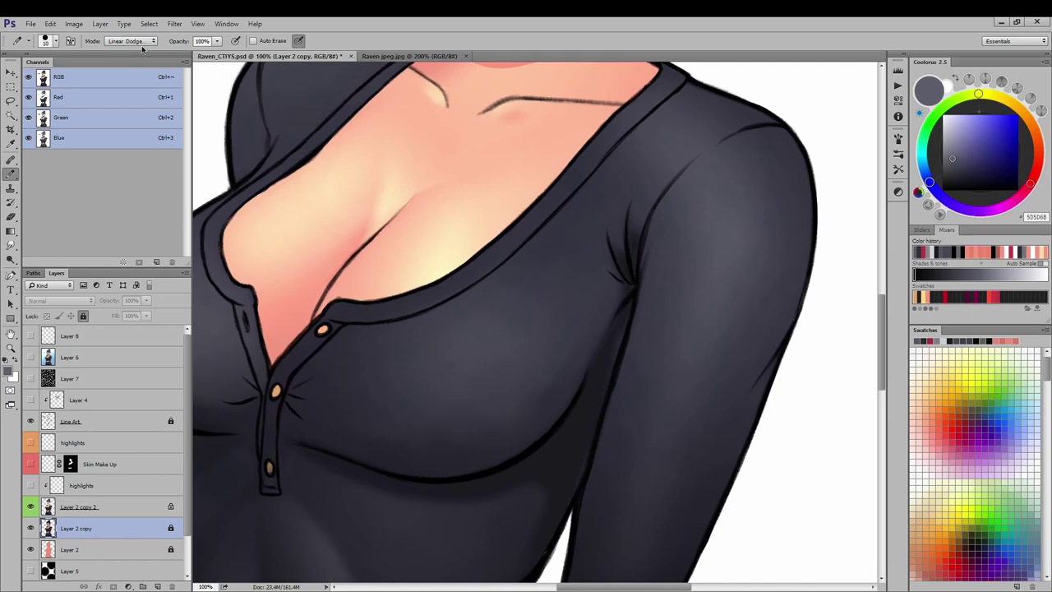
pyautogui.click(140, 42)
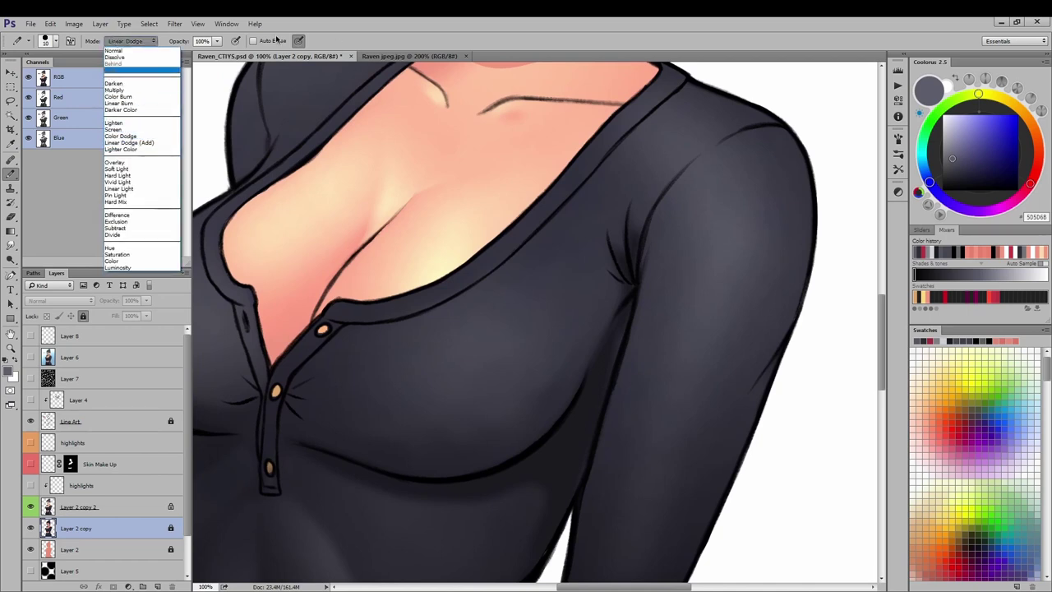
pyautogui.click(362, 33)
# - Try to paint with the Pencil on the lower sleeve behind the waistband, and return to the chest area
pyautogui.moveTo(441, 216)
pyautogui.mouseDown()
pyautogui.moveTo(455, 164)
pyautogui.moveTo(508, 214)
pyautogui.moveTo(378, 216)
pyautogui.moveTo(352, 130)
pyautogui.moveTo(291, 251)
pyautogui.moveTo(558, 187)
pyautogui.mouseUp()
pyautogui.moveTo(535, 402); pyautogui.dragTo(557, 160)
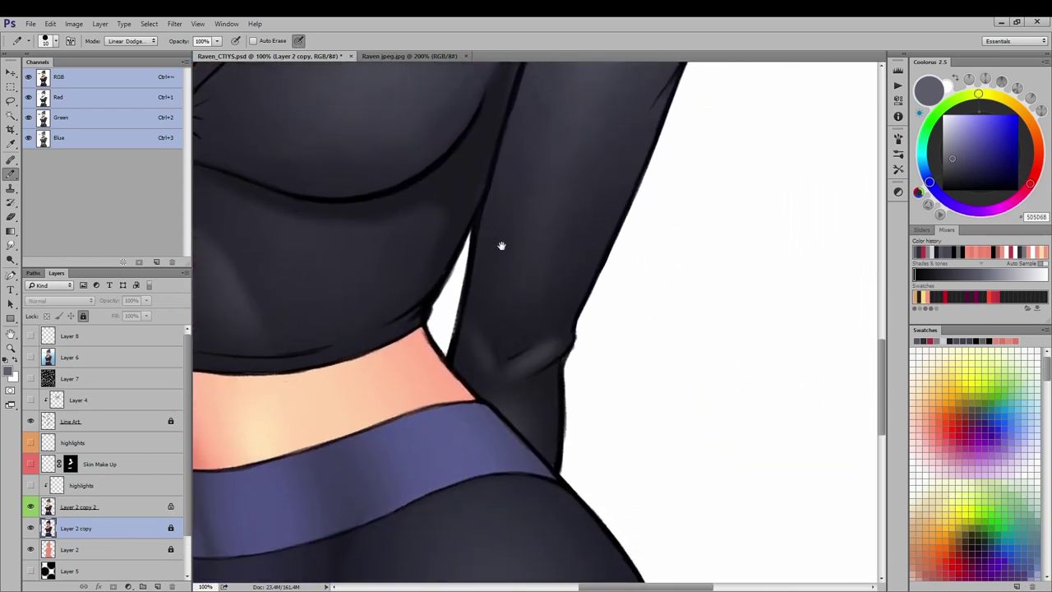
pyautogui.click(535, 431)
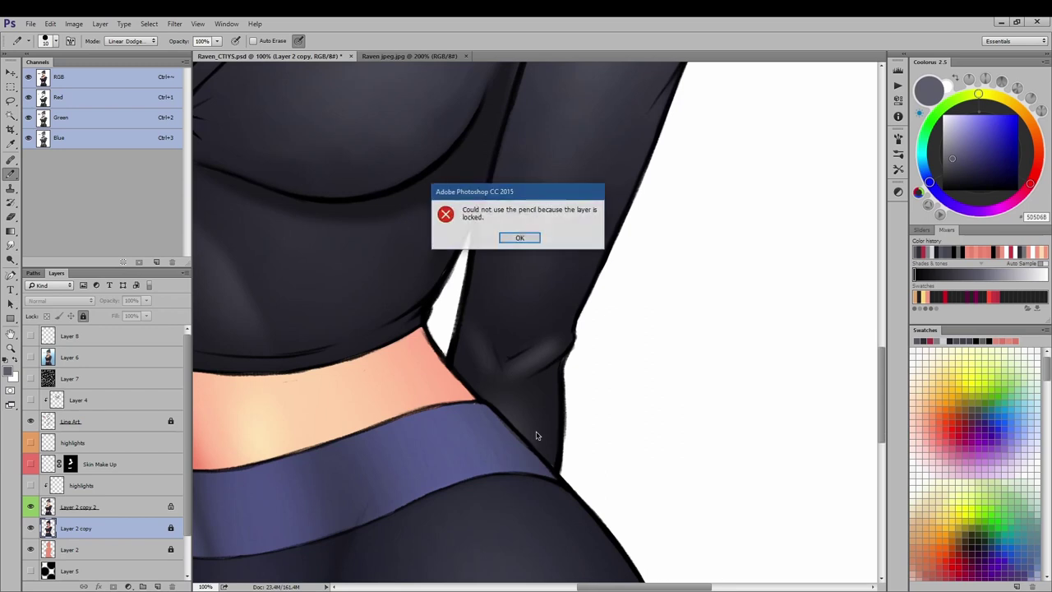
pyautogui.click(530, 239)
pyautogui.scroll(8, 357, 268)
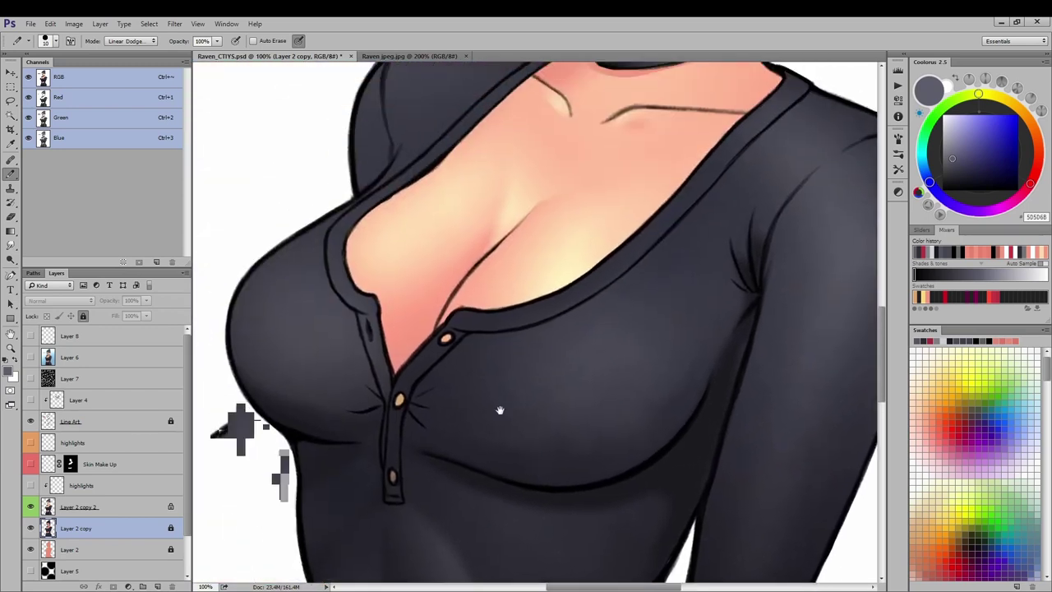
pyautogui.moveTo(500, 410); pyautogui.dragTo(434, 457)
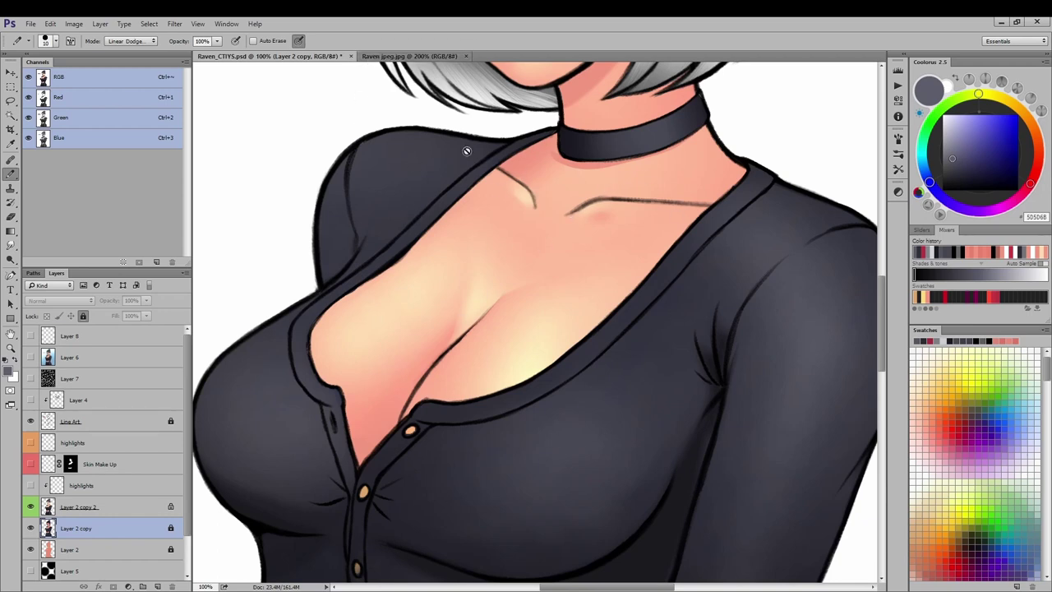
# - Check the chest's skin shading in Raven jpeg.jpg and sample the pink skin shadow colour F89A82 inside the neckline of Raven_CTIYS.psd
pyautogui.click(399, 56)
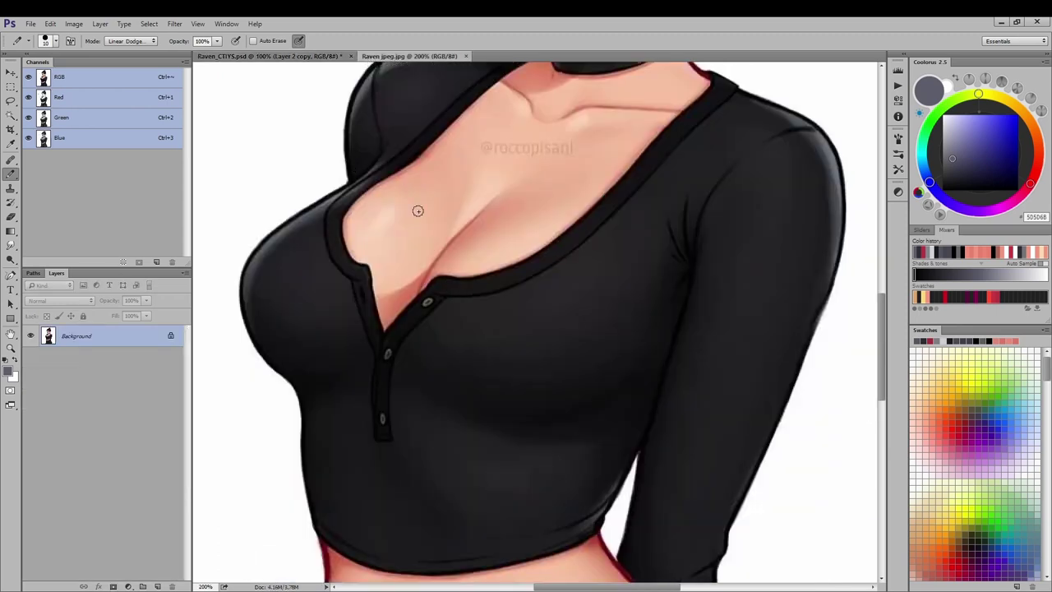
pyautogui.scroll(3, 444, 226)
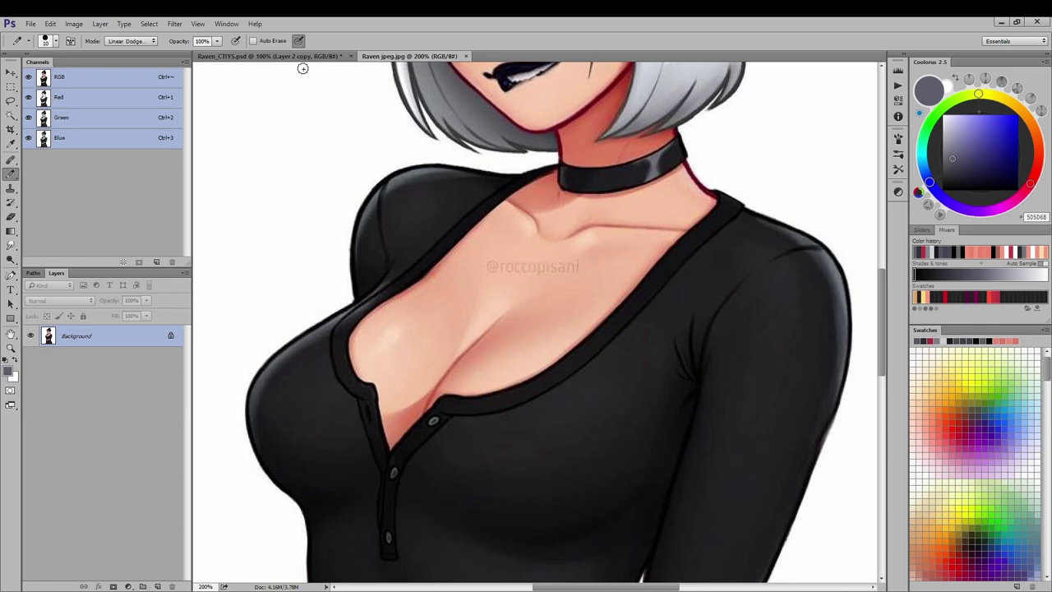
pyautogui.click(255, 55)
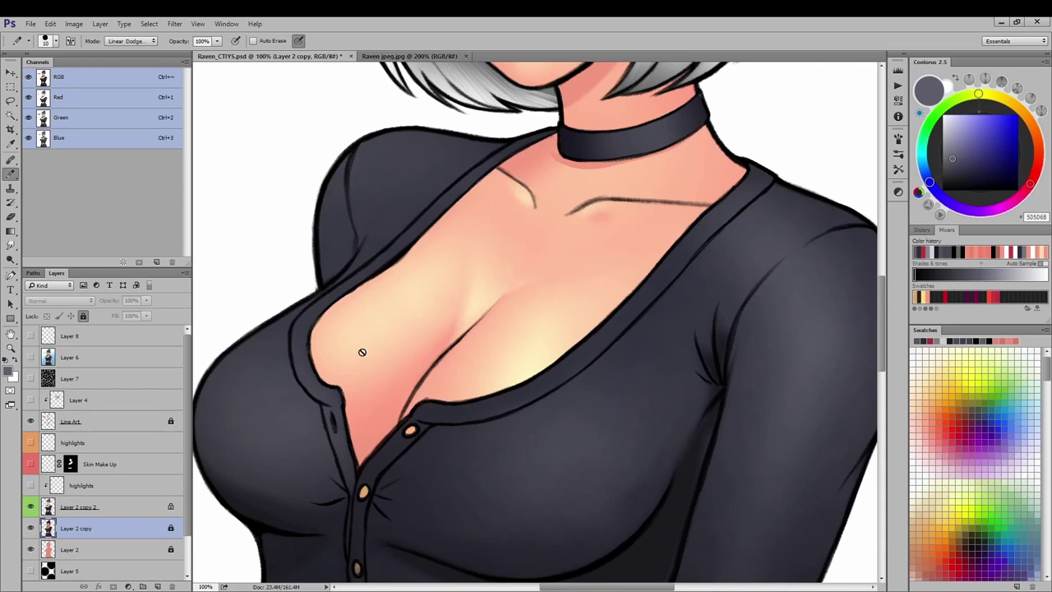
pyautogui.keyDown('alt'); pyautogui.click(369, 428); pyautogui.keyUp('alt')
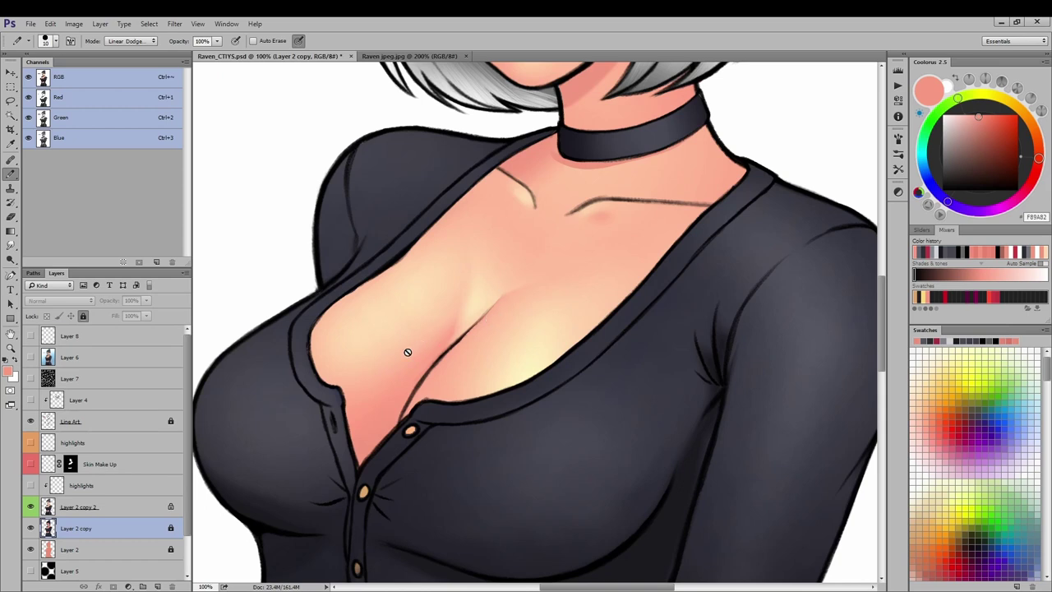
# - Examine the skin shading and the soft blend along the cleavage line in Raven_CTIYS.psd at 300% zoom
pyautogui.hotkey('ctrl', '+')
pyautogui.hotkey('ctrl', '+')
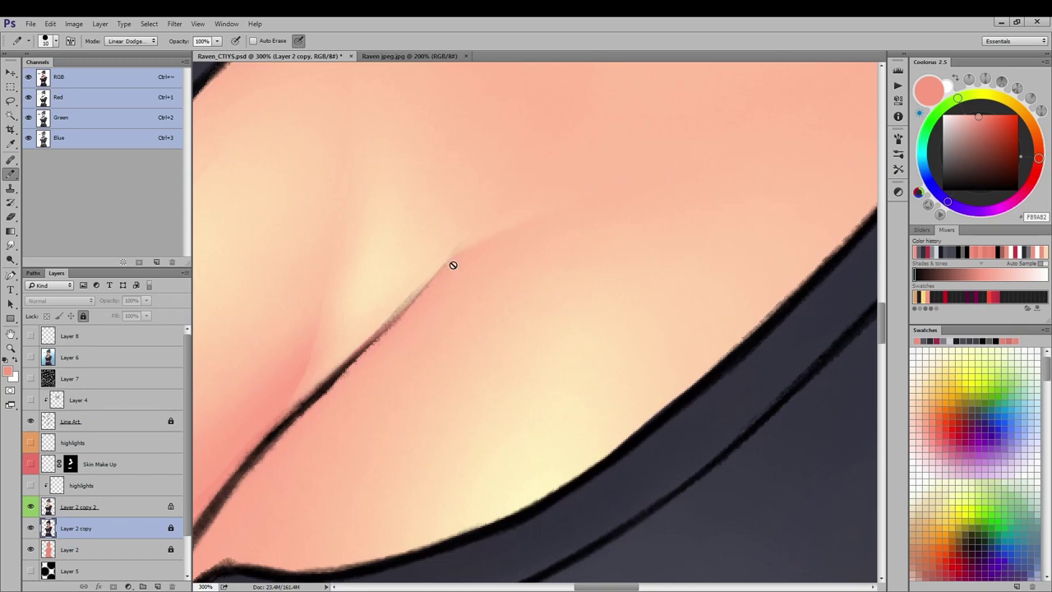
pyautogui.moveTo(452, 265)
pyautogui.mouseDown()
pyautogui.moveTo(357, 376)
pyautogui.moveTo(315, 383)
pyautogui.mouseUp()
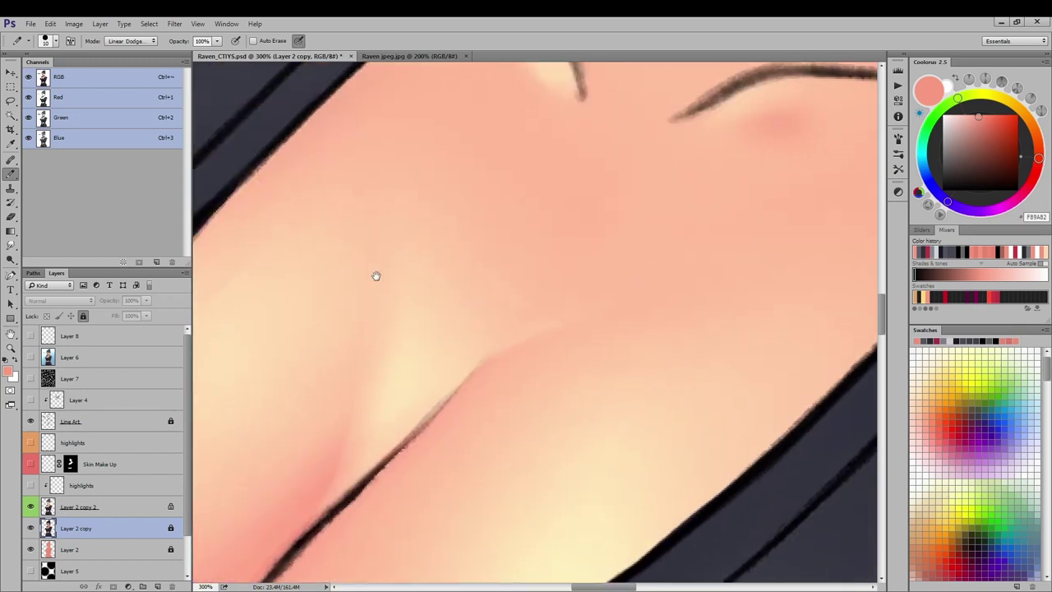
pyautogui.hotkey('ctrl', '-')
pyautogui.hotkey('ctrl', '-')
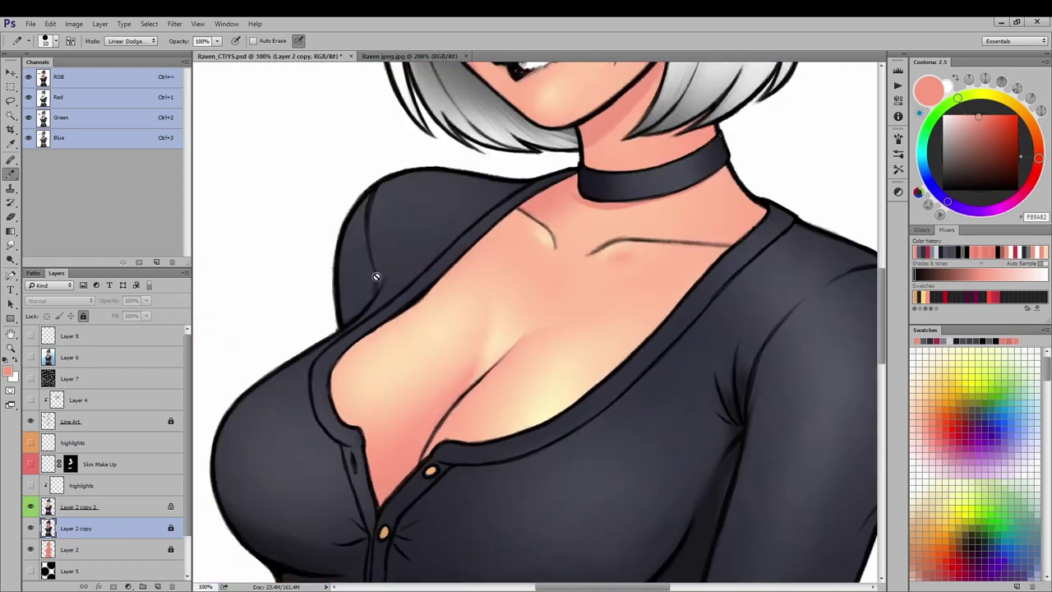
# - Examine the chest and collarbone shading in Raven jpeg.jpg at 400% and return to Raven_CTIYS.psd
pyautogui.click(383, 56)
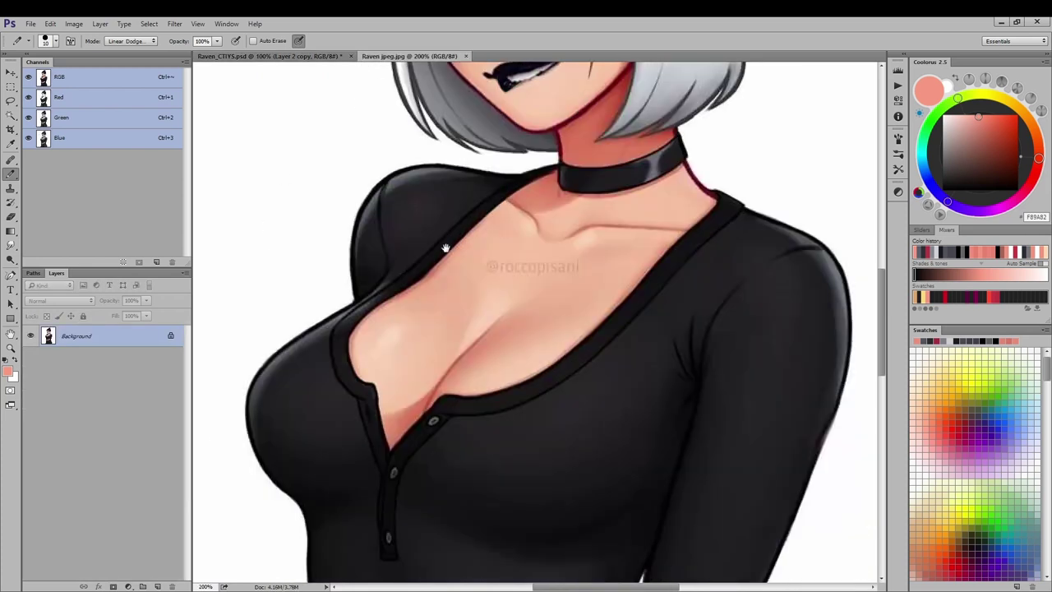
pyautogui.moveTo(445, 248); pyautogui.dragTo(343, 268)
pyautogui.hotkey('ctrl', '+')
pyautogui.hotkey('ctrl', '+')
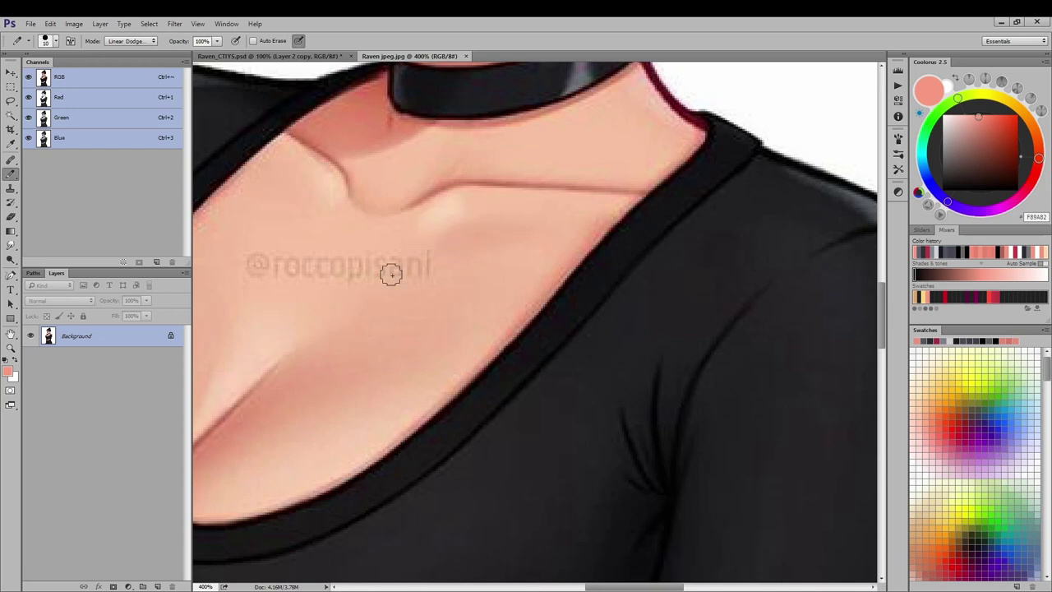
pyautogui.hotkey('ctrl', '-')
pyautogui.hotkey('ctrl', '-')
pyautogui.click(283, 56)
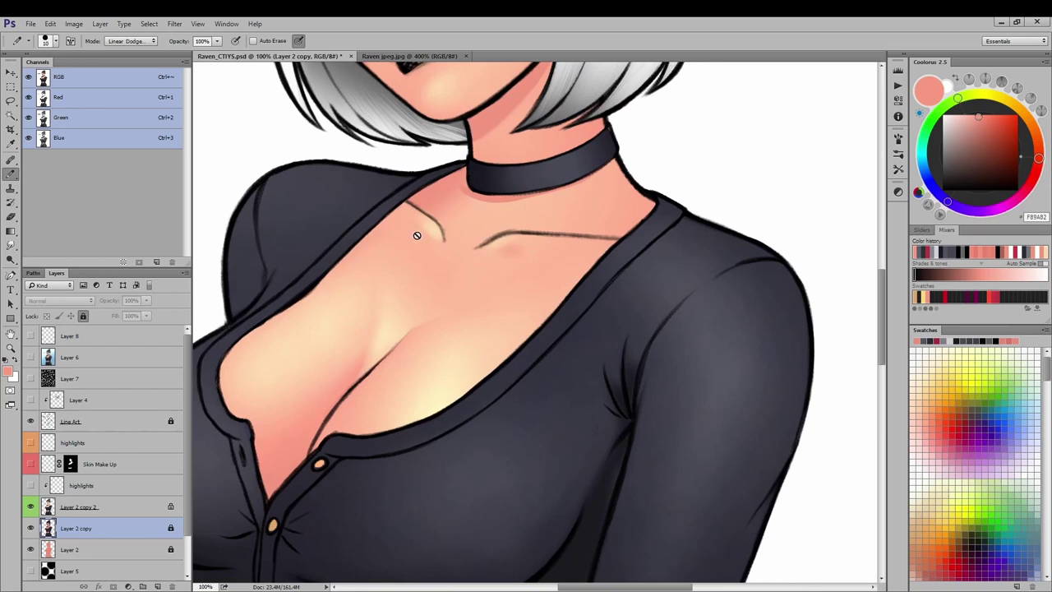
# - Examine the collarbone shading and the shadow beneath the choker at 300% in Raven_CTIYS.psd
pyautogui.hotkey('ctrl', '+')
pyautogui.hotkey('ctrl', '+')
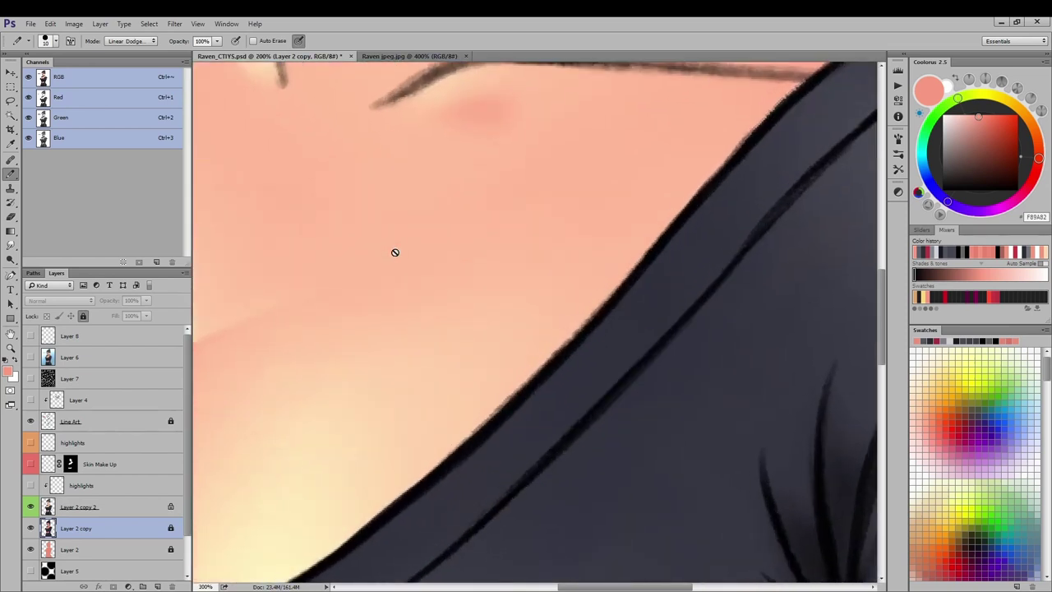
pyautogui.moveTo(448, 171)
pyautogui.mouseDown()
pyautogui.moveTo(543, 471)
pyautogui.moveTo(543, 452)
pyautogui.mouseUp()
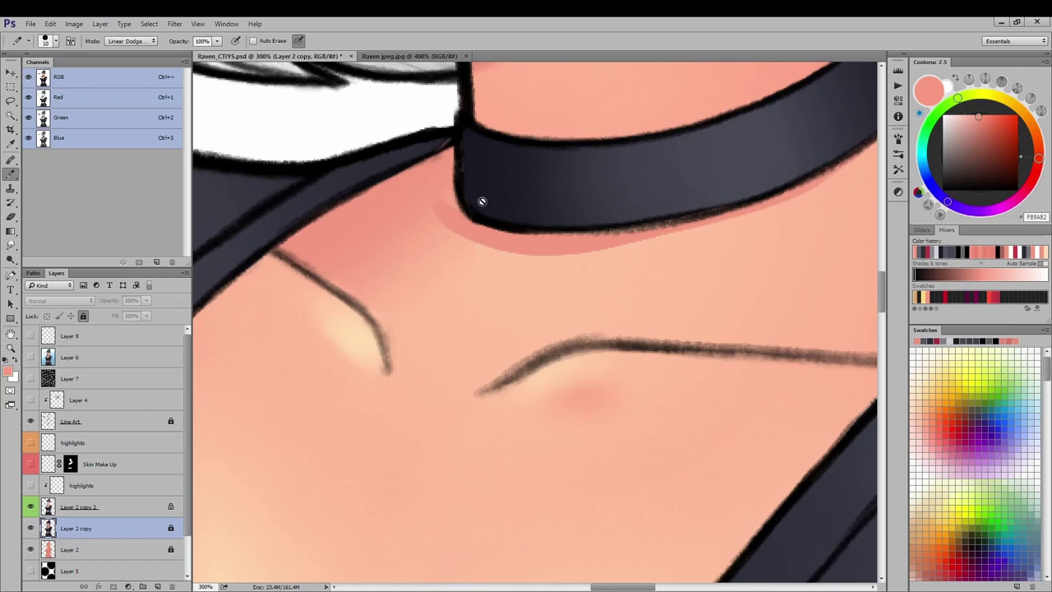
pyautogui.moveTo(521, 206); pyautogui.dragTo(439, 237)
pyautogui.hotkey('ctrl', '-')
pyautogui.hotkey('ctrl', '-')
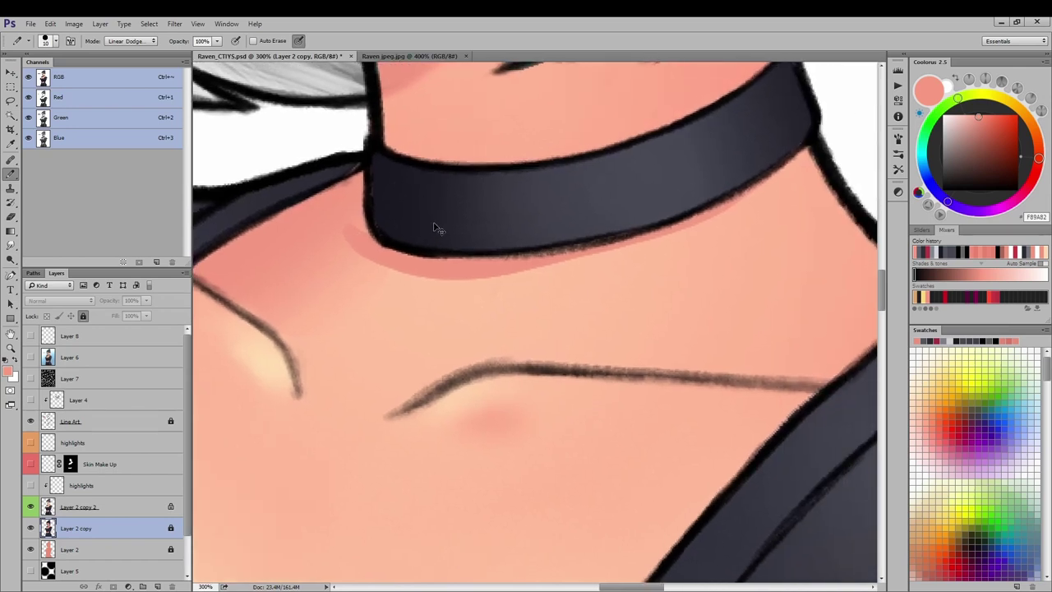
pyautogui.hotkey('ctrl', '-')
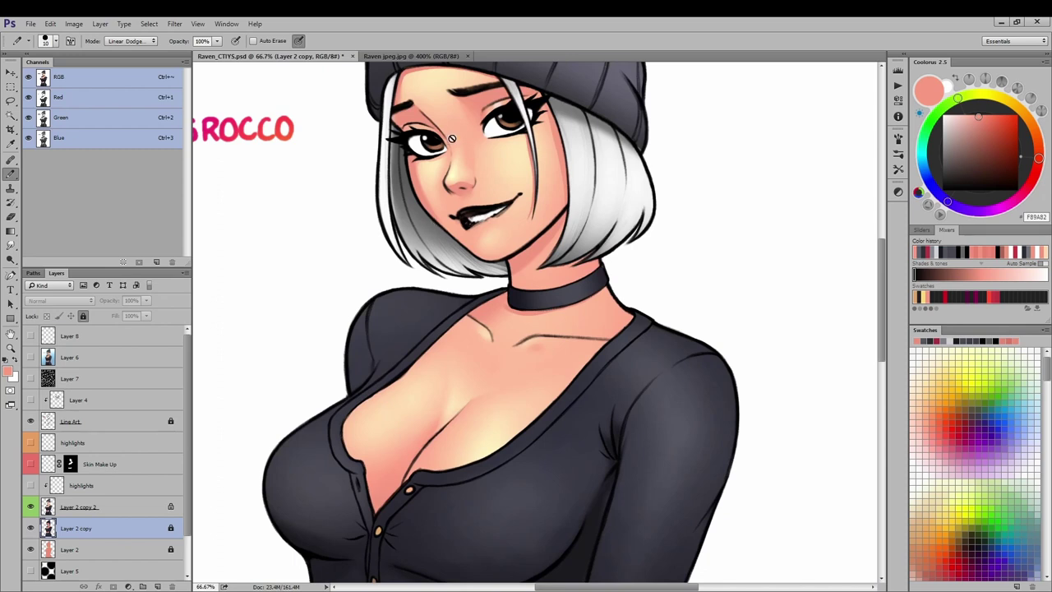
# - Compare the face, neck and hair shading in Raven jpeg.jpg with that in Raven_CTIYS.psd
pyautogui.click(407, 56)
pyautogui.moveTo(471, 160); pyautogui.dragTo(471, 528)
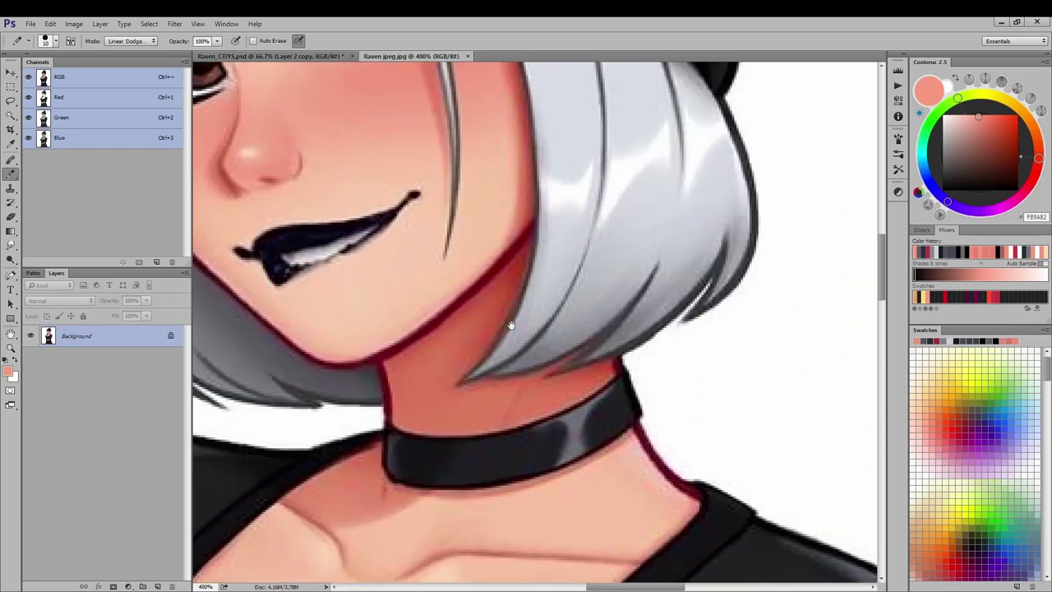
pyautogui.moveTo(538, 229); pyautogui.dragTo(557, 272)
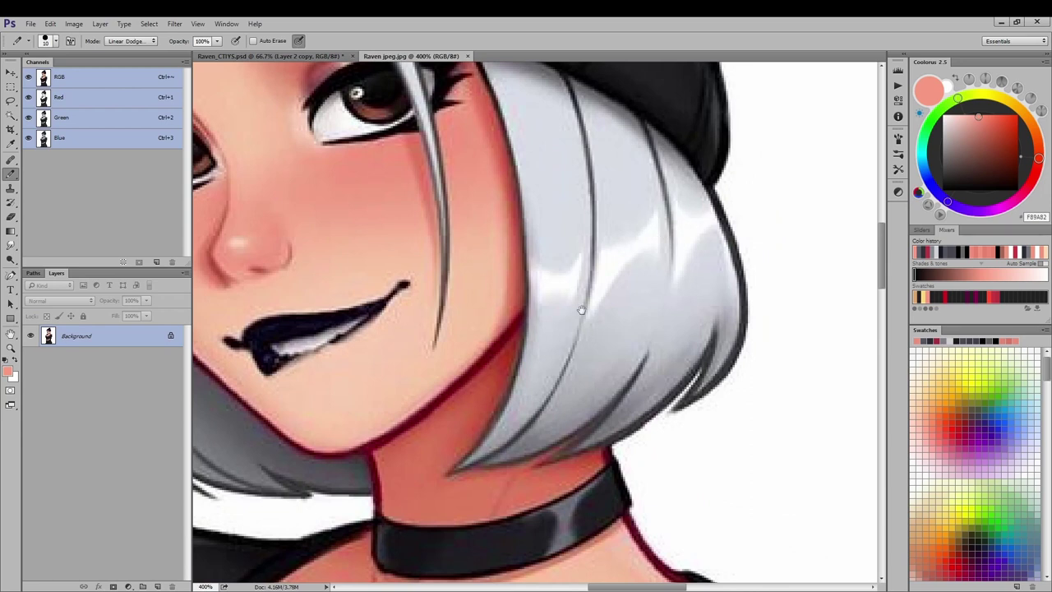
pyautogui.click(271, 56)
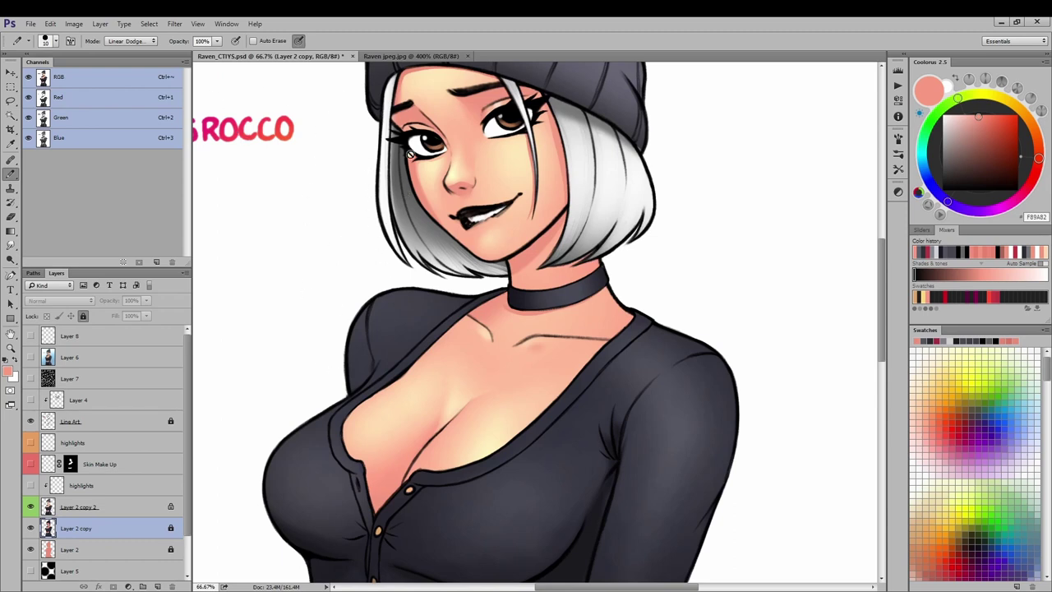
pyautogui.click(361, 57)
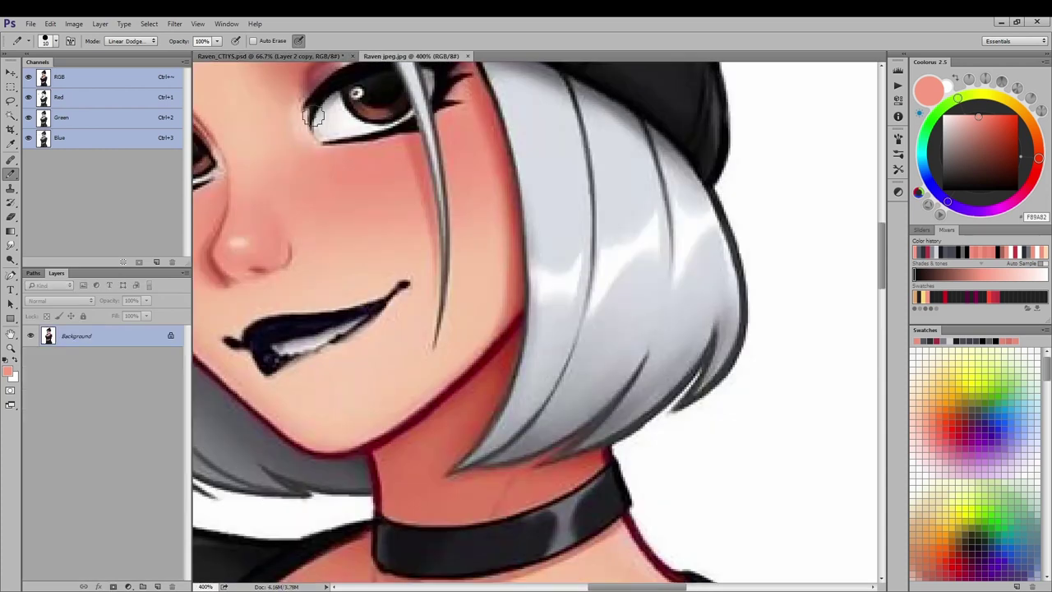
pyautogui.click(271, 56)
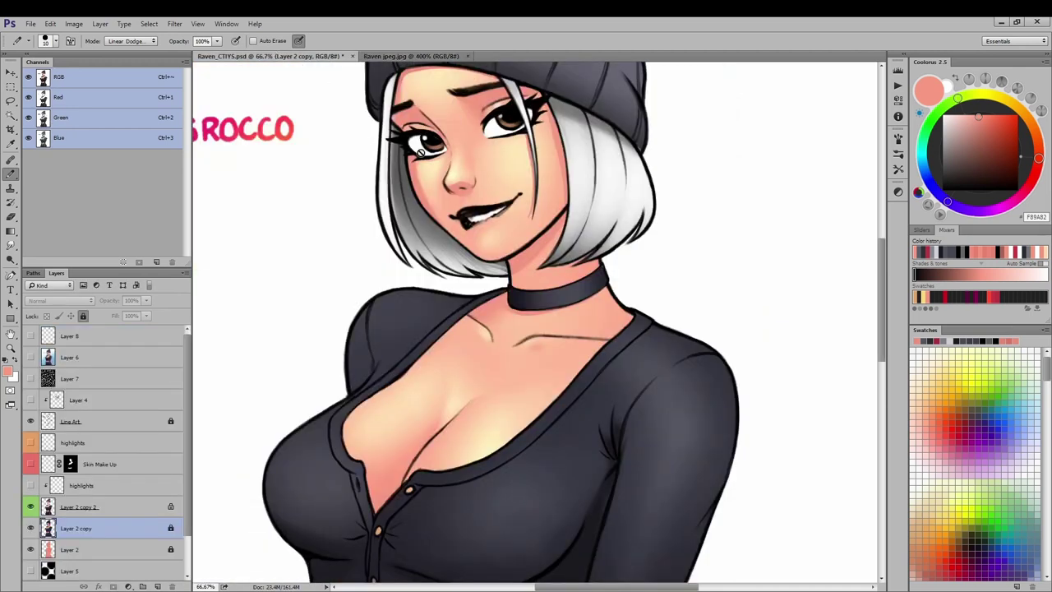
pyautogui.click(466, 204)
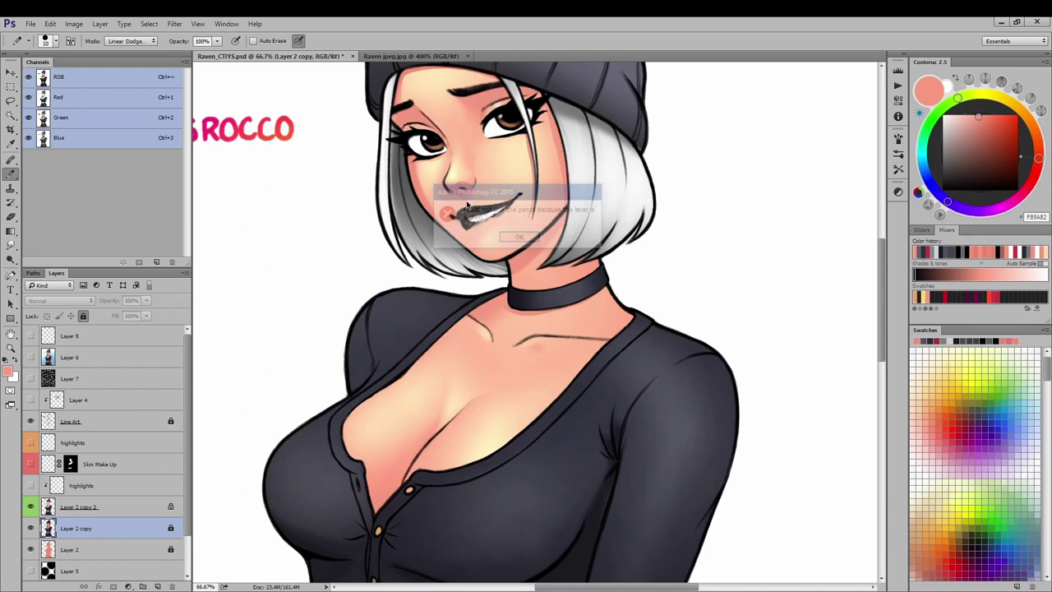
pyautogui.click(520, 237)
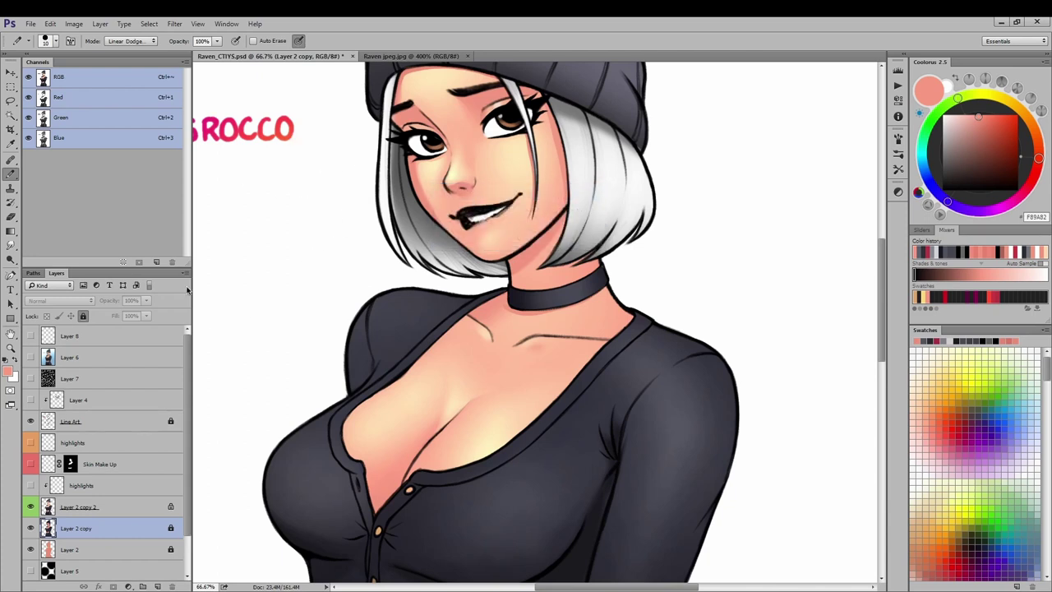
pyautogui.scroll(-1, 417, 172)
pyautogui.scroll(1, 444, 214)
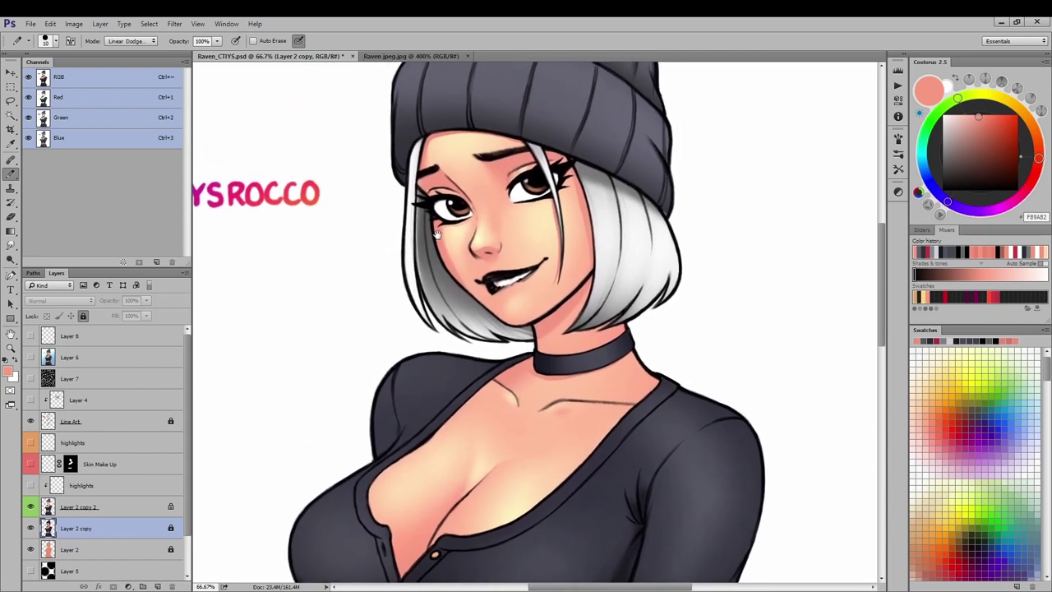
# - Show the two highlights layers directly above and below Skin Make Up, and review the shine on the choker, chest and sleeve
pyautogui.click(31, 487)
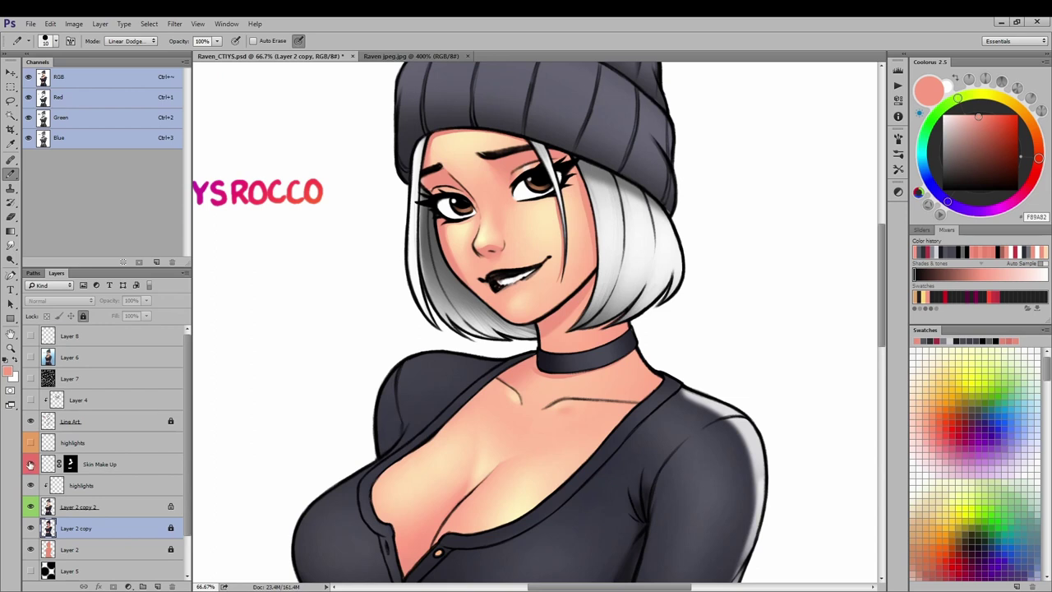
pyautogui.click(30, 464)
pyautogui.click(30, 465)
pyautogui.click(30, 443)
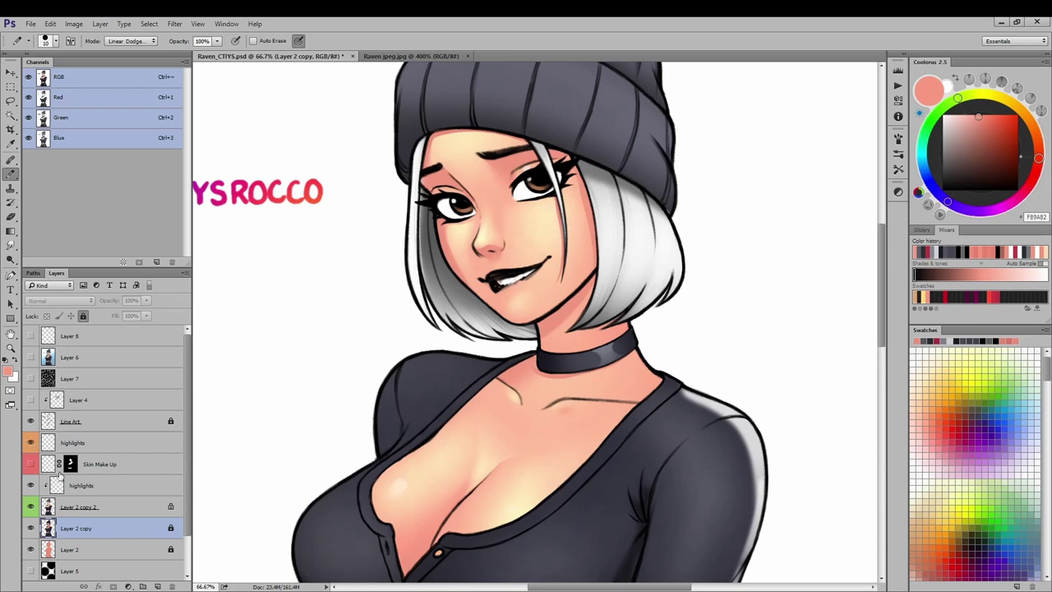
pyautogui.moveTo(390, 345); pyautogui.dragTo(276, 203)
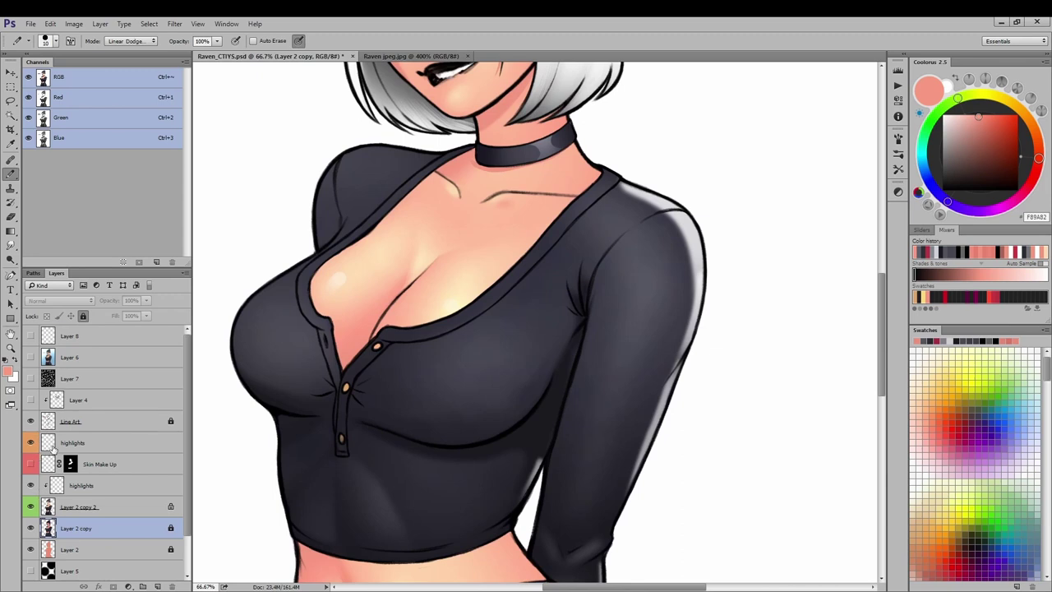
pyautogui.moveTo(286, 442); pyautogui.dragTo(331, 565)
# - Compare the face with and without the Skin Make Up layer, leave the layer visible and select it
pyautogui.click(32, 463)
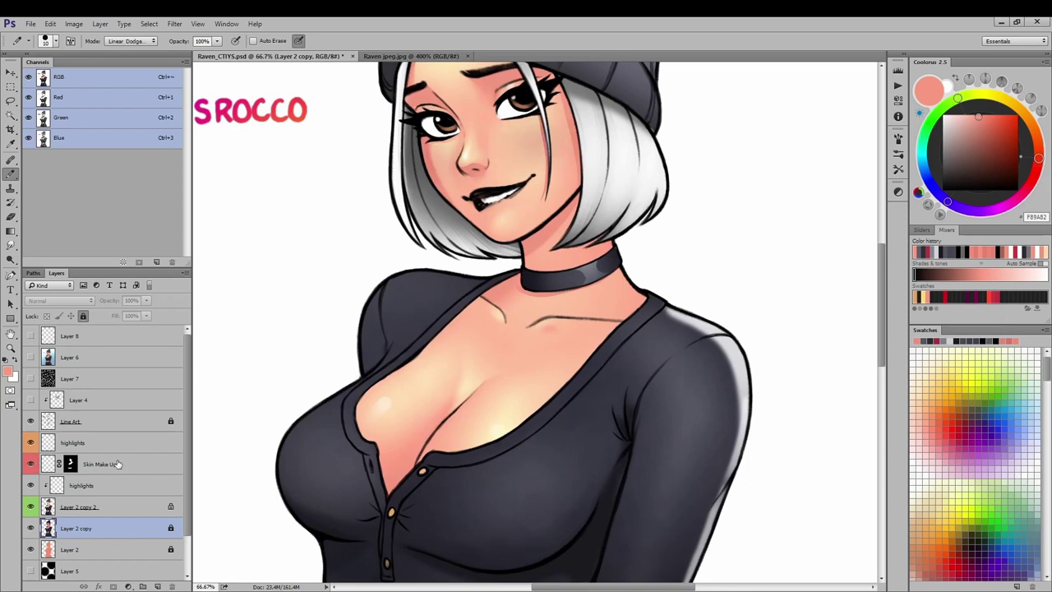
pyautogui.click(30, 464)
pyautogui.moveTo(378, 301)
pyautogui.mouseDown()
pyautogui.moveTo(362, 441)
pyautogui.moveTo(424, 433)
pyautogui.mouseUp()
pyautogui.hotkey('ctrl', '+')
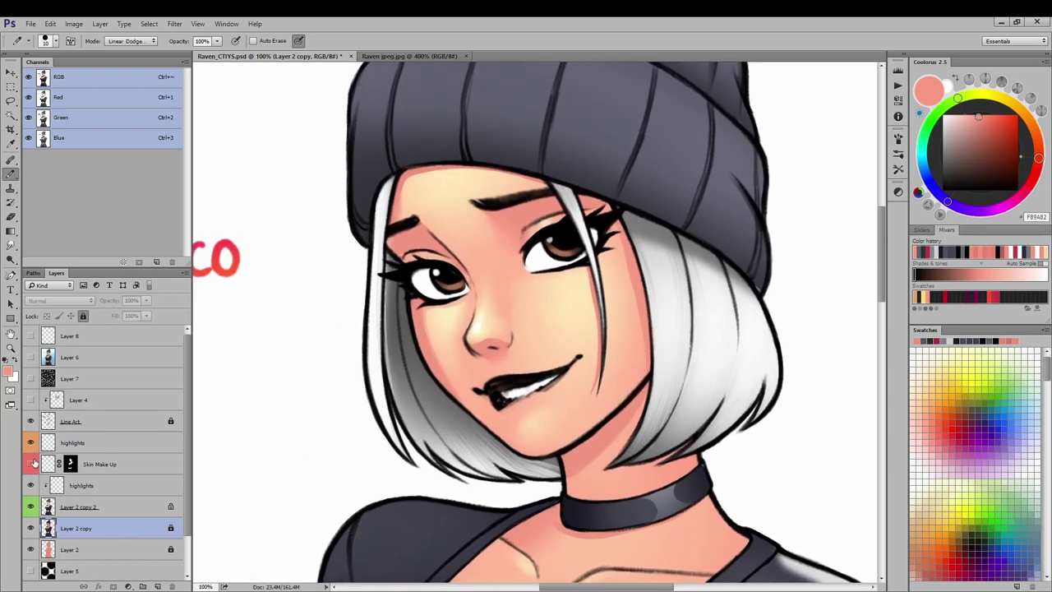
pyautogui.click(31, 463)
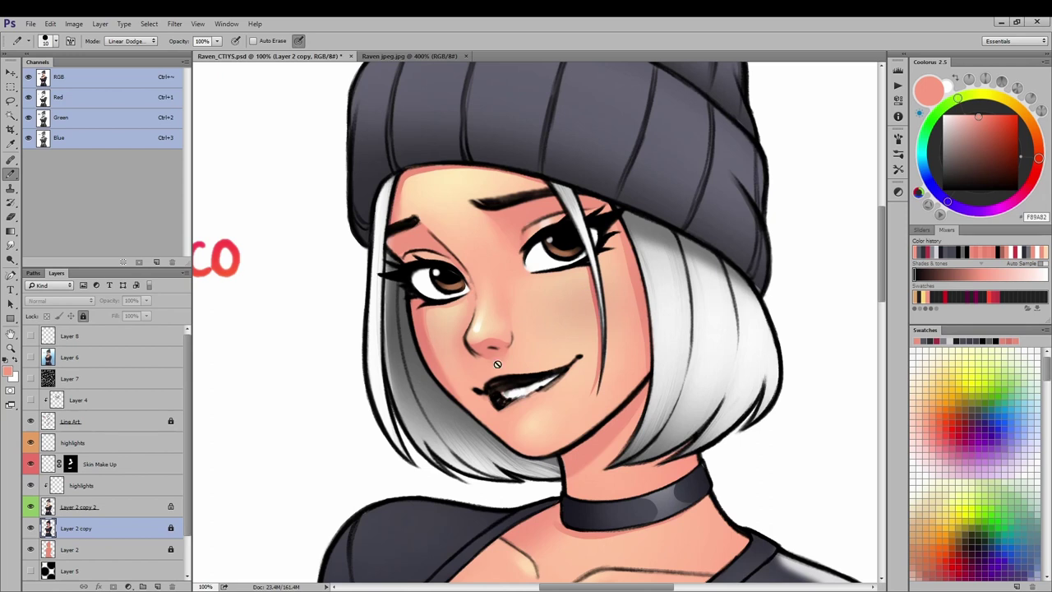
pyautogui.click(29, 463)
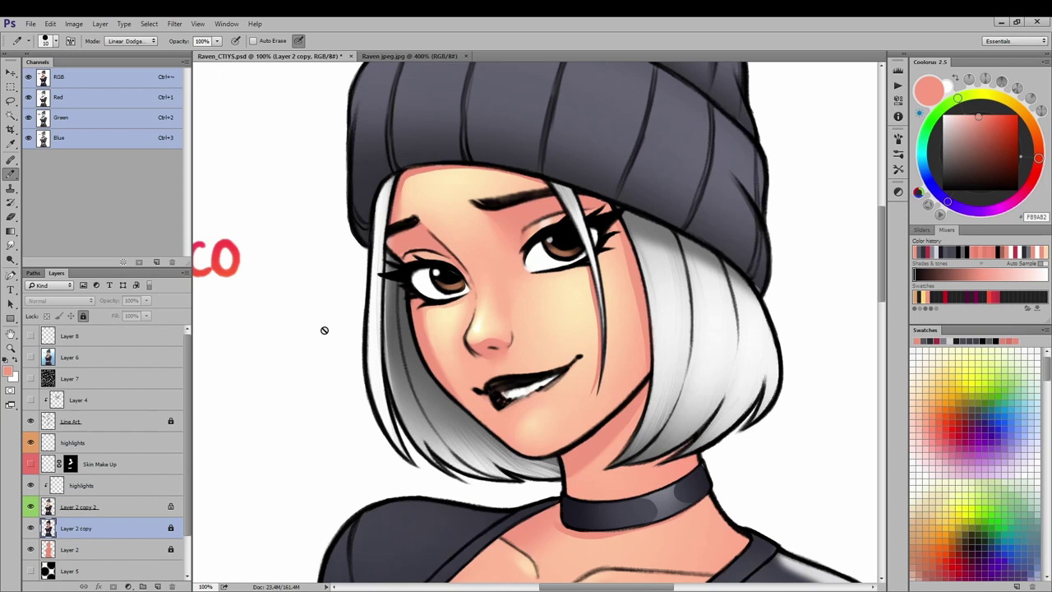
pyautogui.click(29, 464)
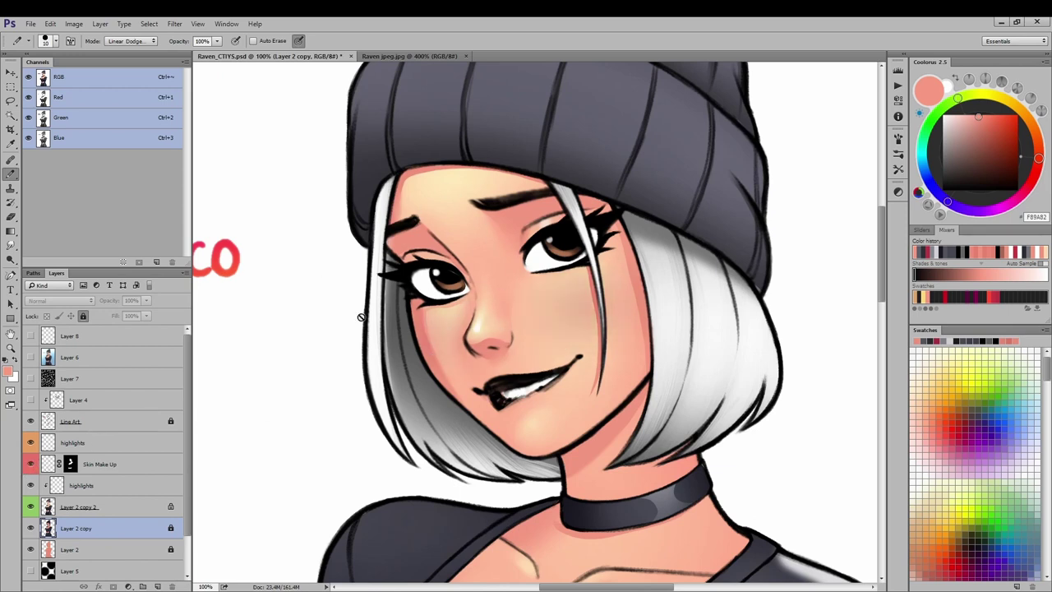
pyautogui.click(47, 465)
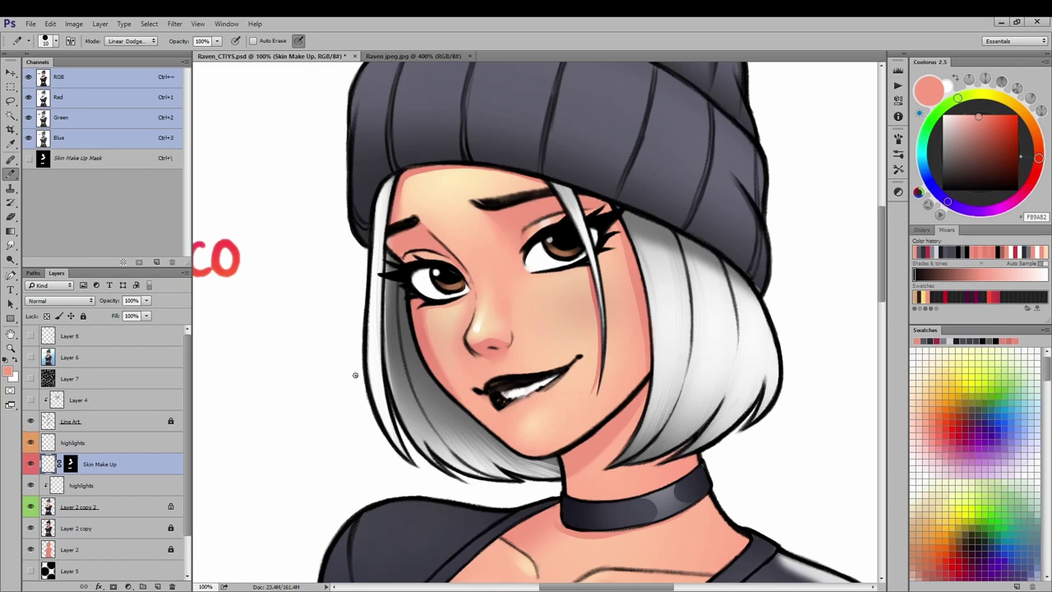
# - Show the blue gradient background on Layer 3 together with Layer 5 above it
pyautogui.moveTo(377, 384); pyautogui.dragTo(311, 245)
pyautogui.hotkey('ctrl', '-')
pyautogui.hotkey('ctrl', '-')
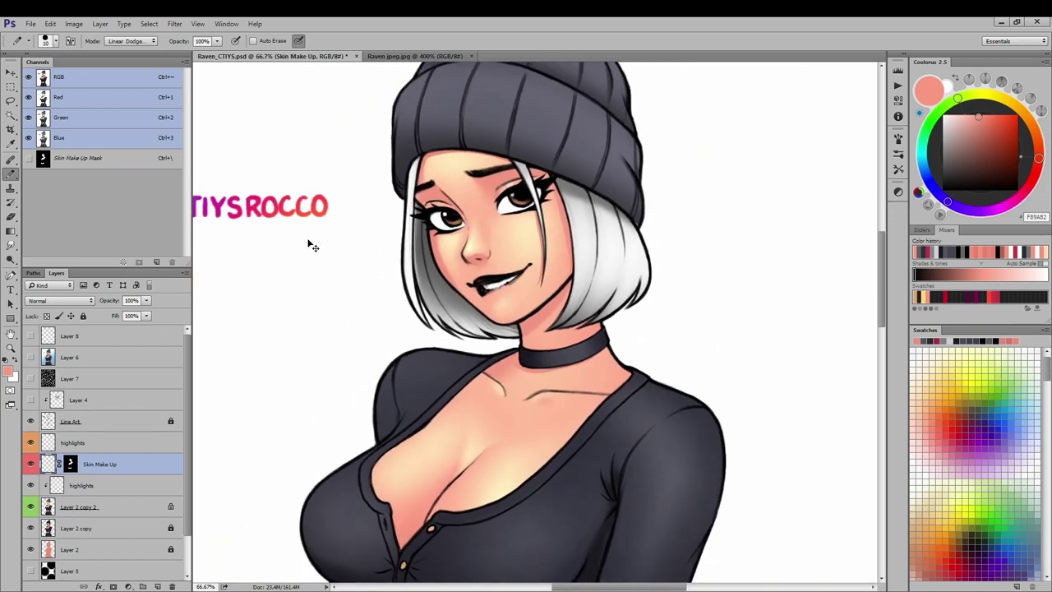
pyautogui.scroll(-2, 184, 444)
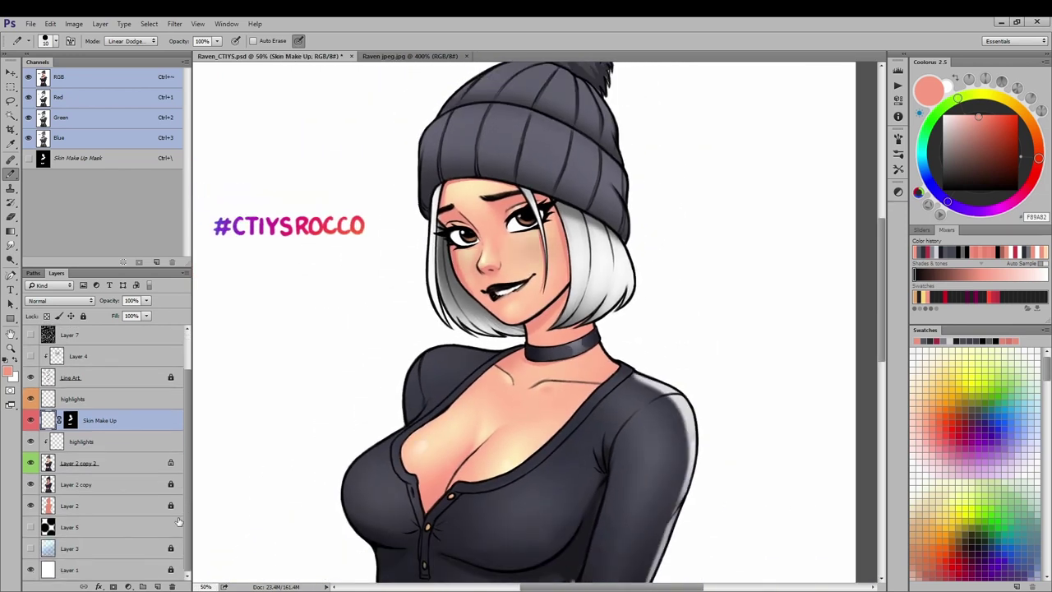
pyautogui.click(30, 549)
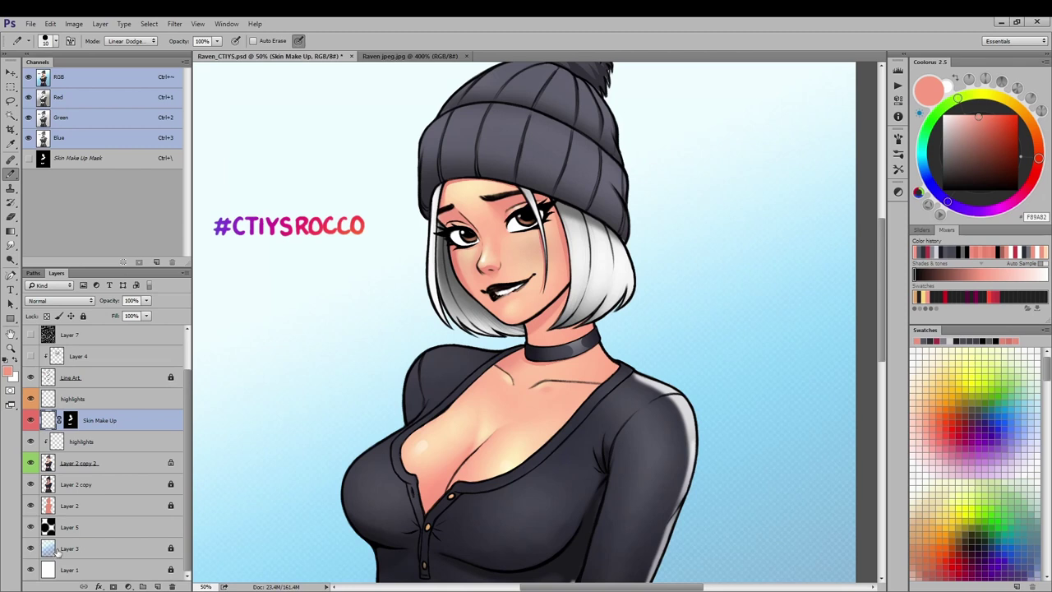
# - Hide Layer 5 to check the whole picture without it, show it again and view the upper body
pyautogui.click(31, 527)
pyautogui.hotkey('ctrl', '-')
pyautogui.hotkey('ctrl', '-')
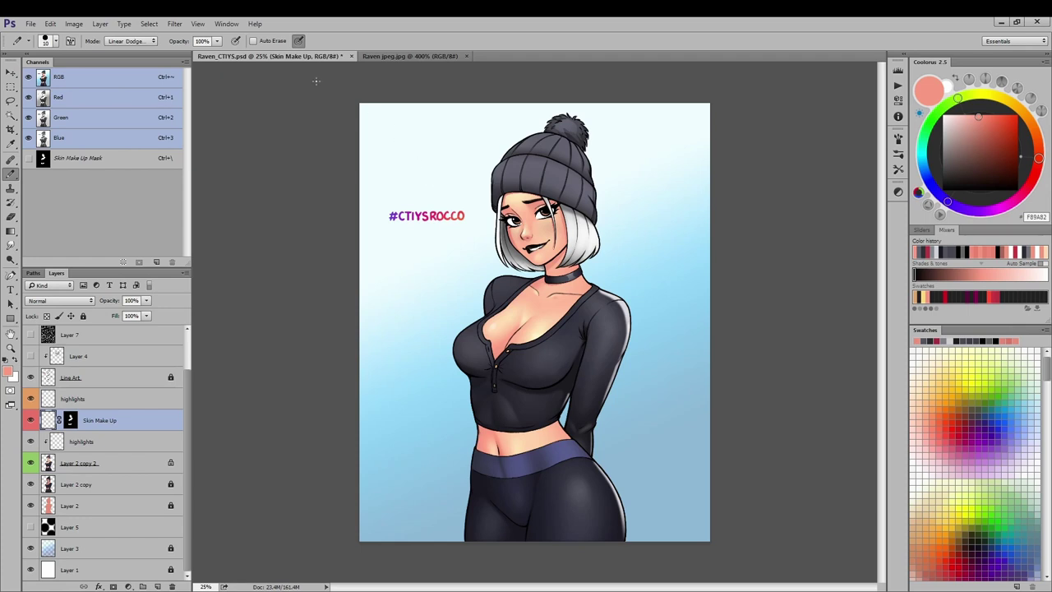
pyautogui.click(31, 527)
pyautogui.hotkey('ctrl', '+')
pyautogui.hotkey('ctrl', '+')
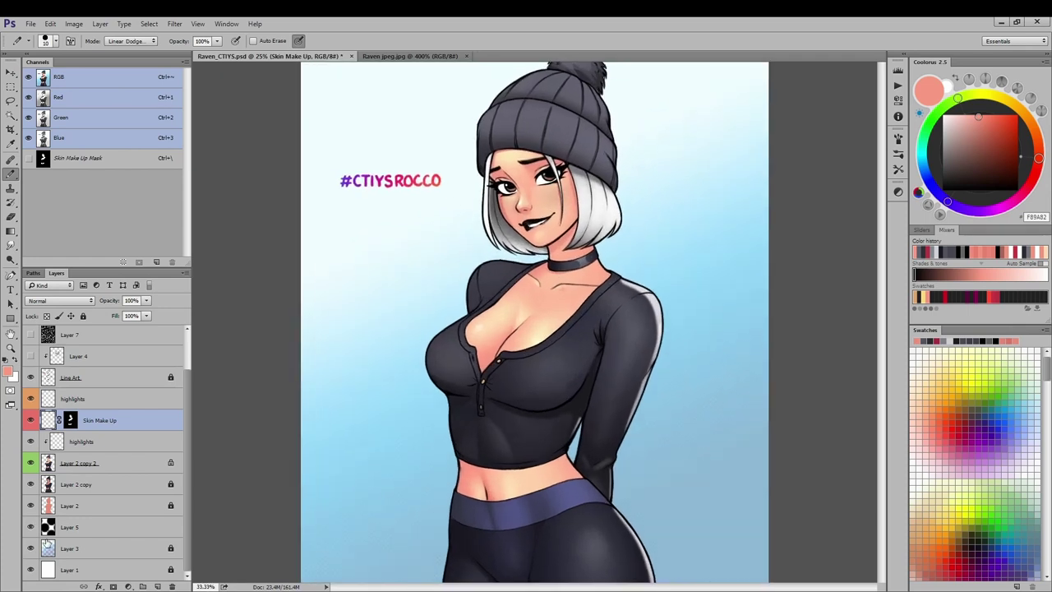
pyautogui.moveTo(282, 498); pyautogui.dragTo(307, 505)
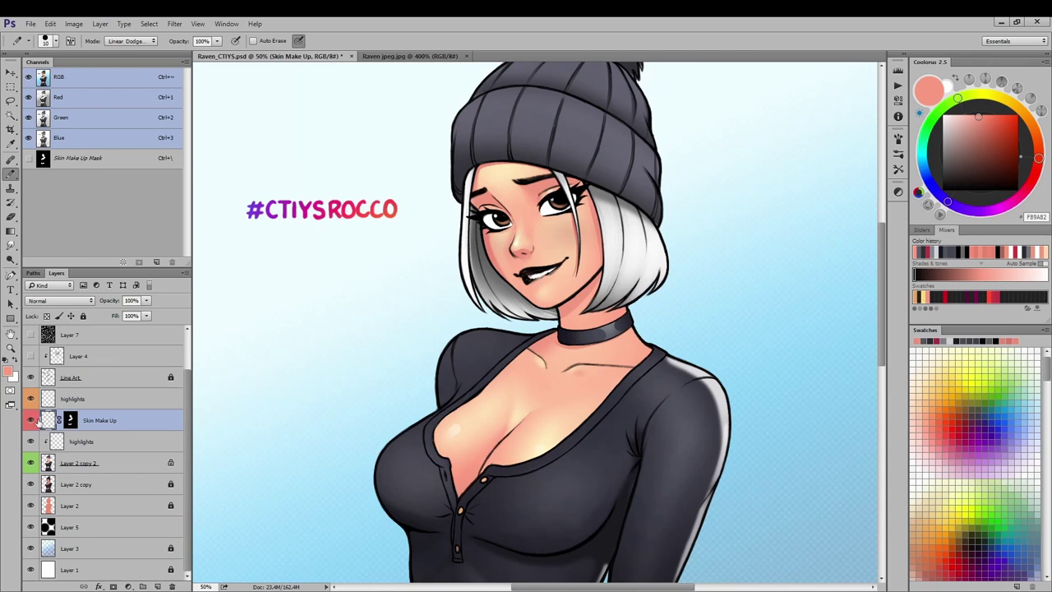
pyautogui.scroll(1, 188, 429)
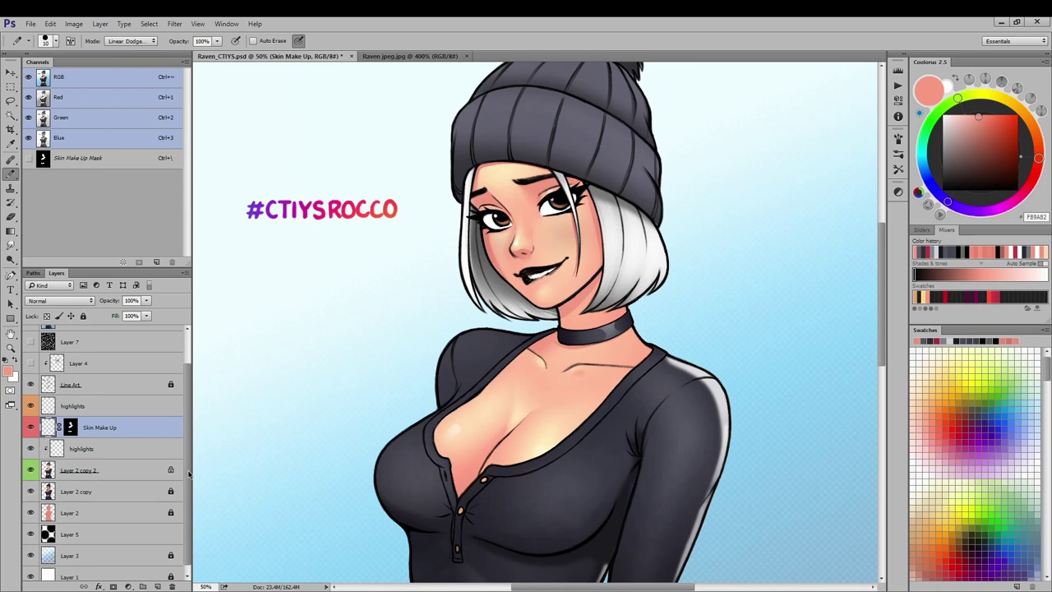
pyautogui.scroll(-1, 191, 473)
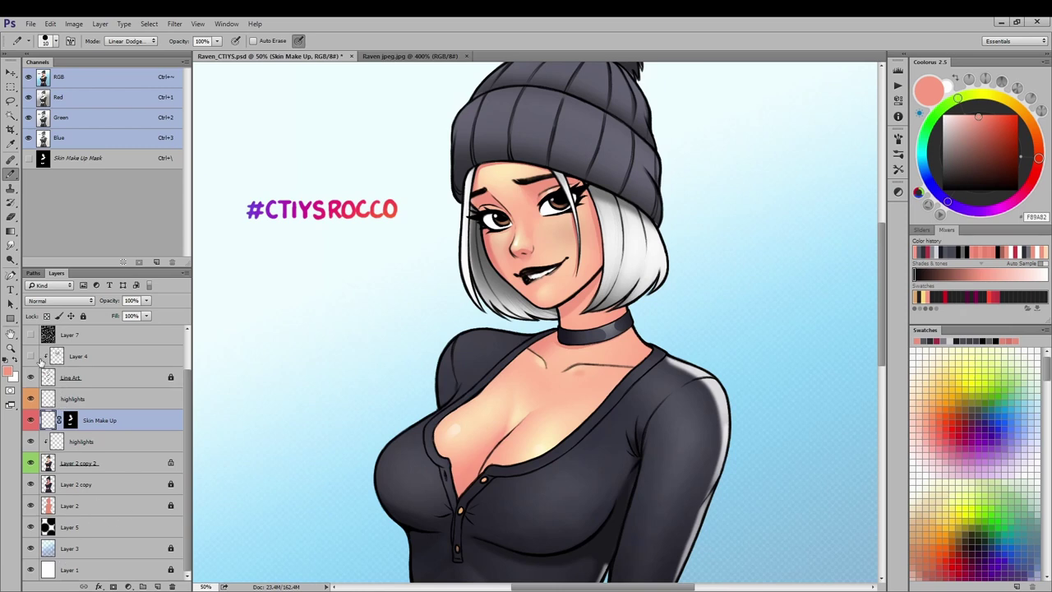
# - Show Layer 4, clipped to the Line Art layer, and review the outlines of the hair and face
pyautogui.scroll(2, 189, 404)
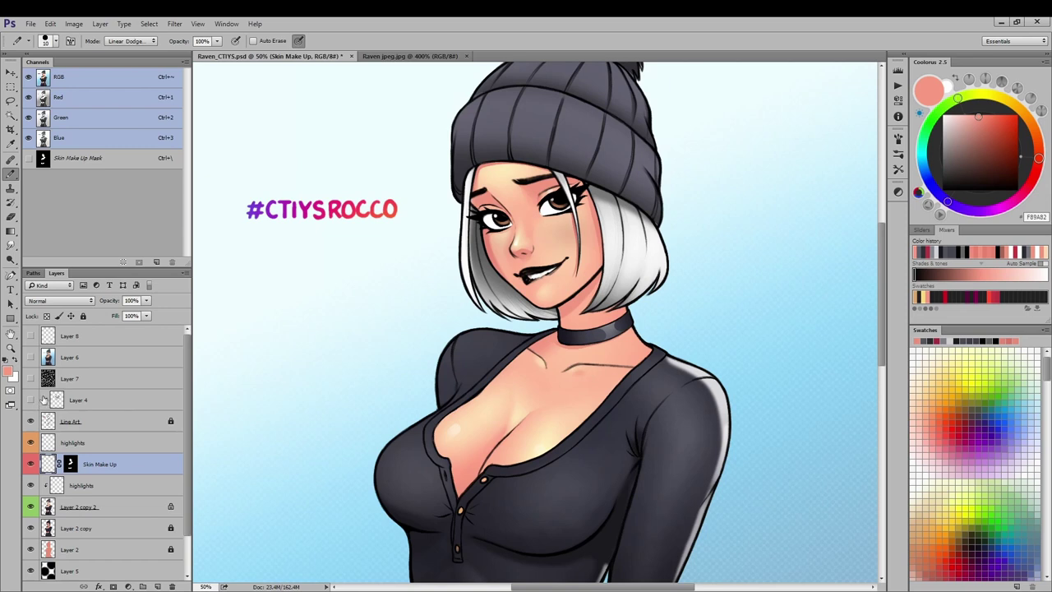
pyautogui.click(30, 399)
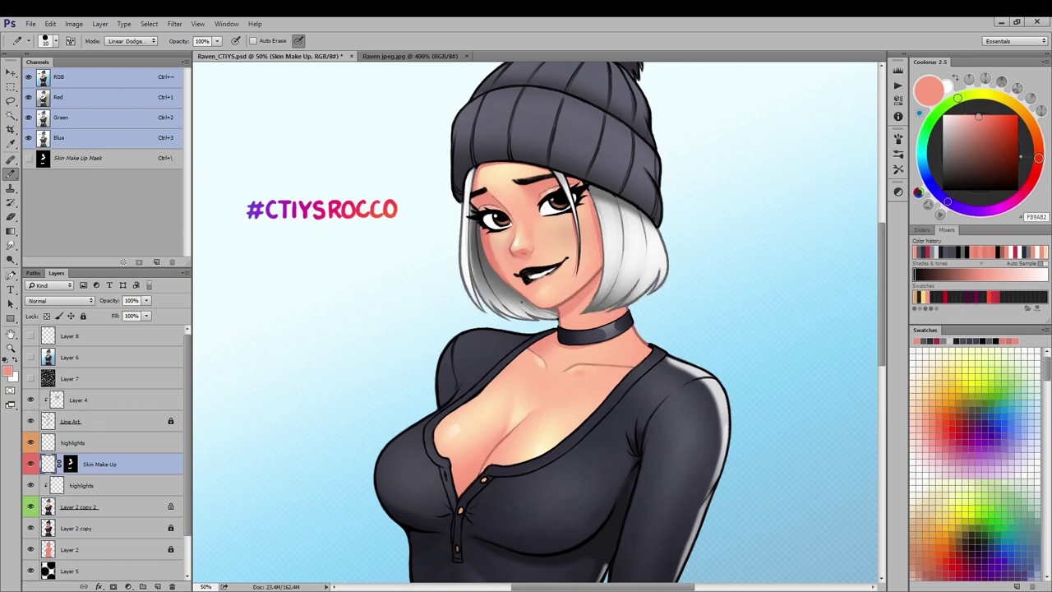
pyautogui.hotkey('ctrl', '+')
pyautogui.hotkey('ctrl', '+')
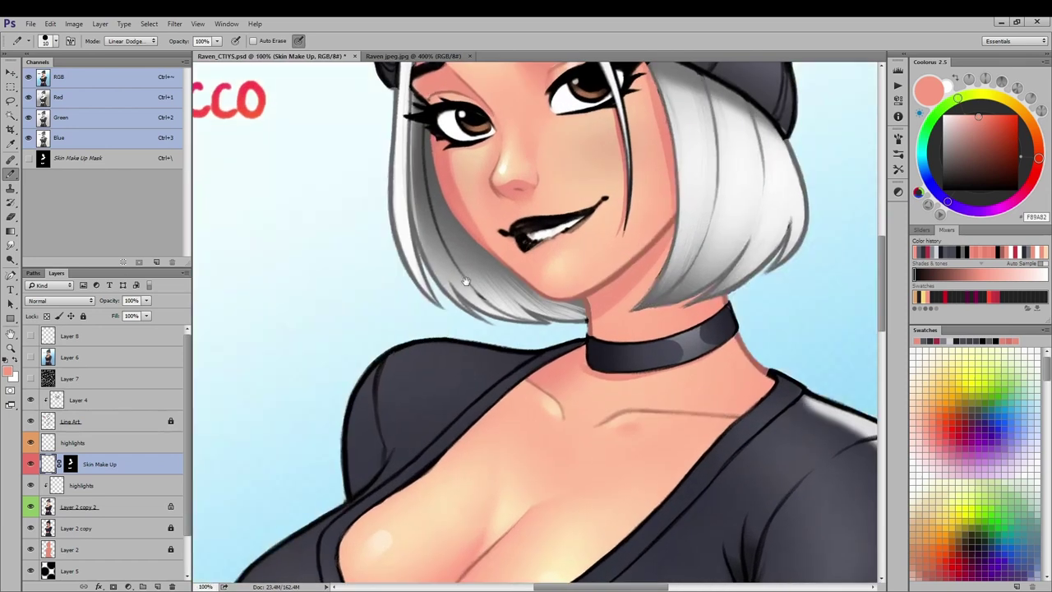
pyautogui.moveTo(472, 279); pyautogui.dragTo(391, 360)
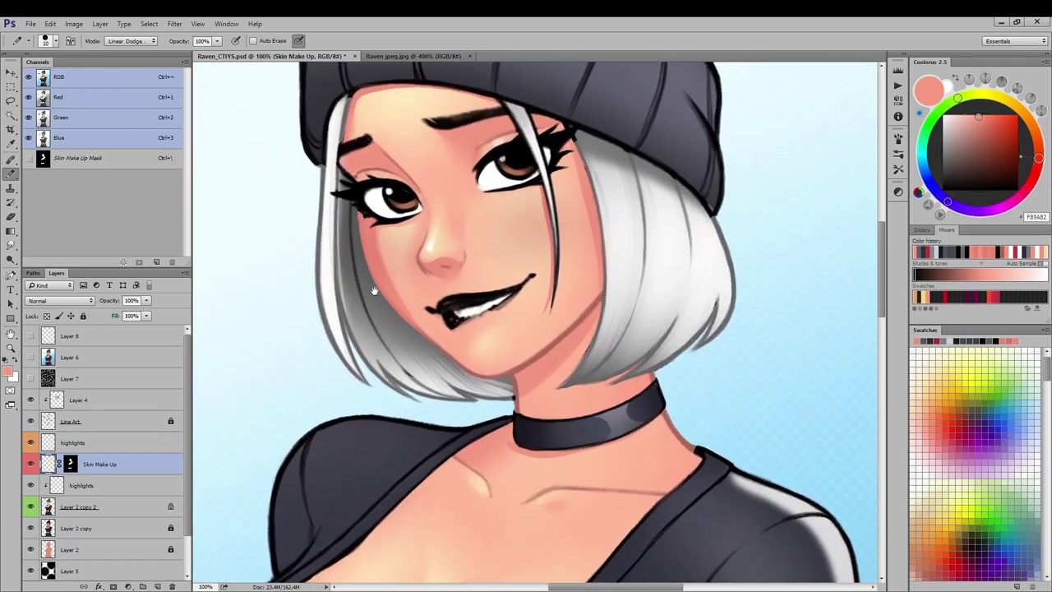
pyautogui.moveTo(376, 336); pyautogui.dragTo(421, 460)
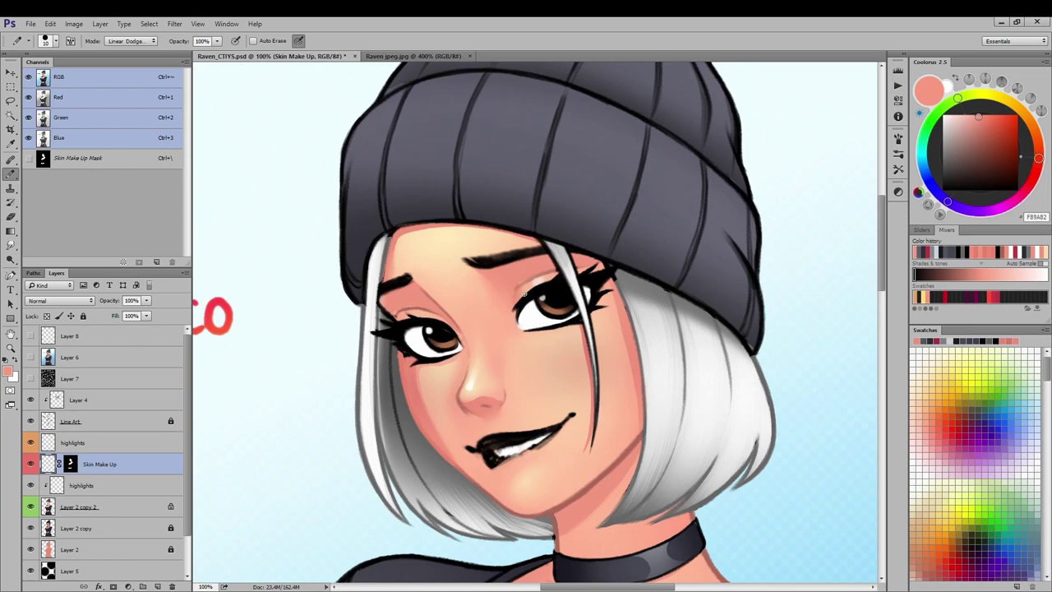
# - Examine the line colouring around the eyes, brows and loose hair strand up close, and compare it with the whole picture
pyautogui.scroll(1, 520, 293)
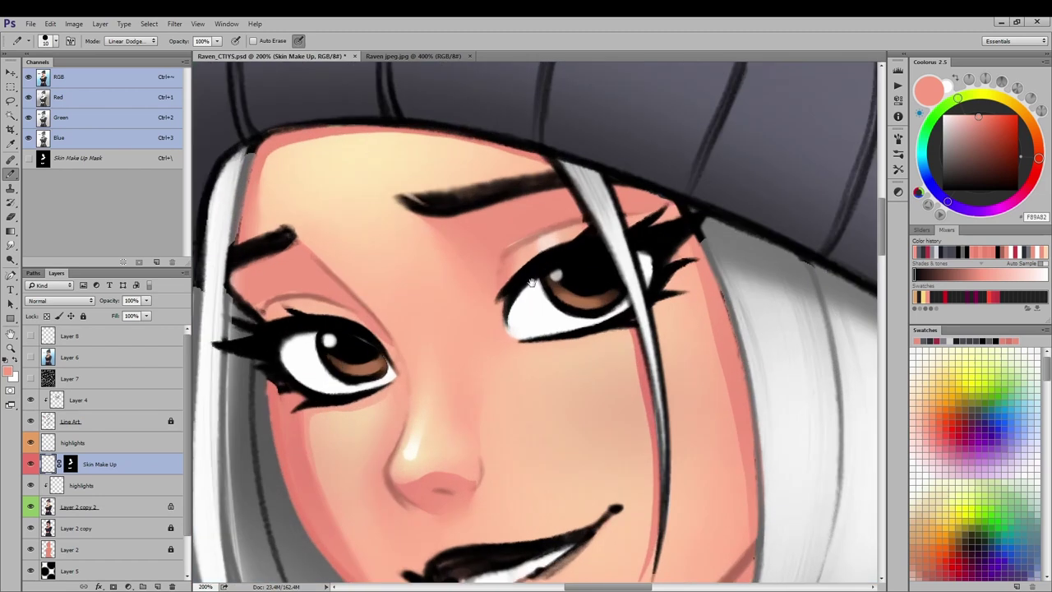
pyautogui.moveTo(511, 345)
pyautogui.mouseDown()
pyautogui.moveTo(407, 245)
pyautogui.moveTo(421, 250)
pyautogui.mouseUp()
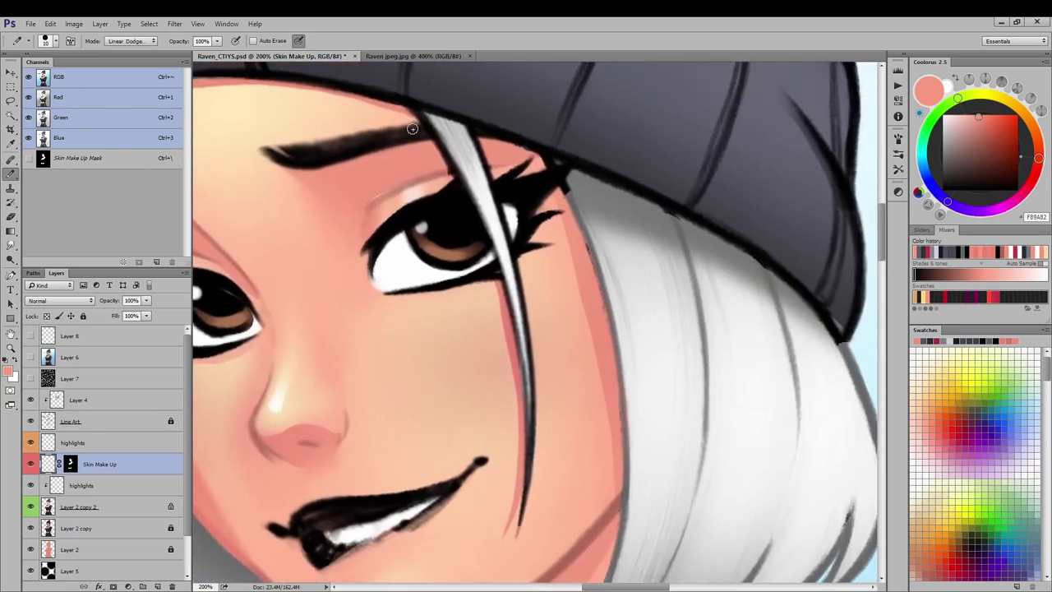
pyautogui.scroll(-1, 450, 185)
pyautogui.scroll(1, 423, 420)
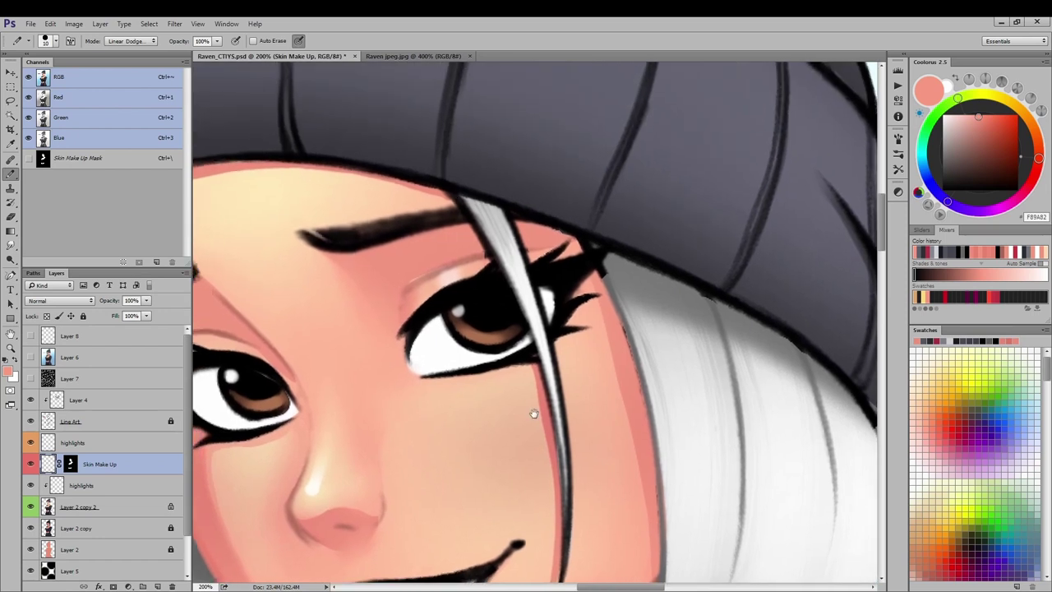
pyautogui.moveTo(531, 549); pyautogui.dragTo(508, 457)
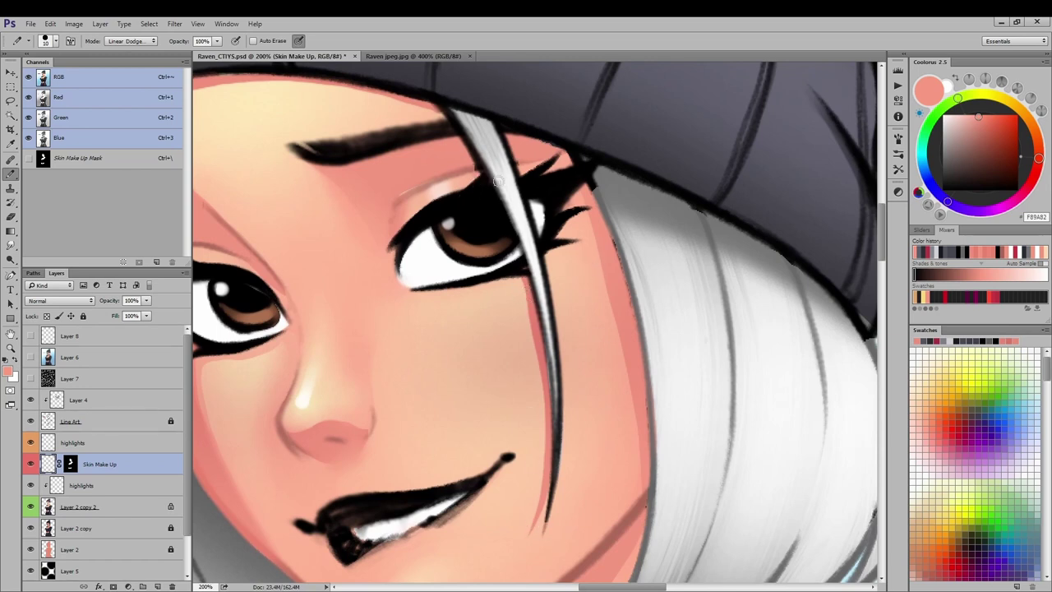
pyautogui.moveTo(497, 181); pyautogui.dragTo(432, 389)
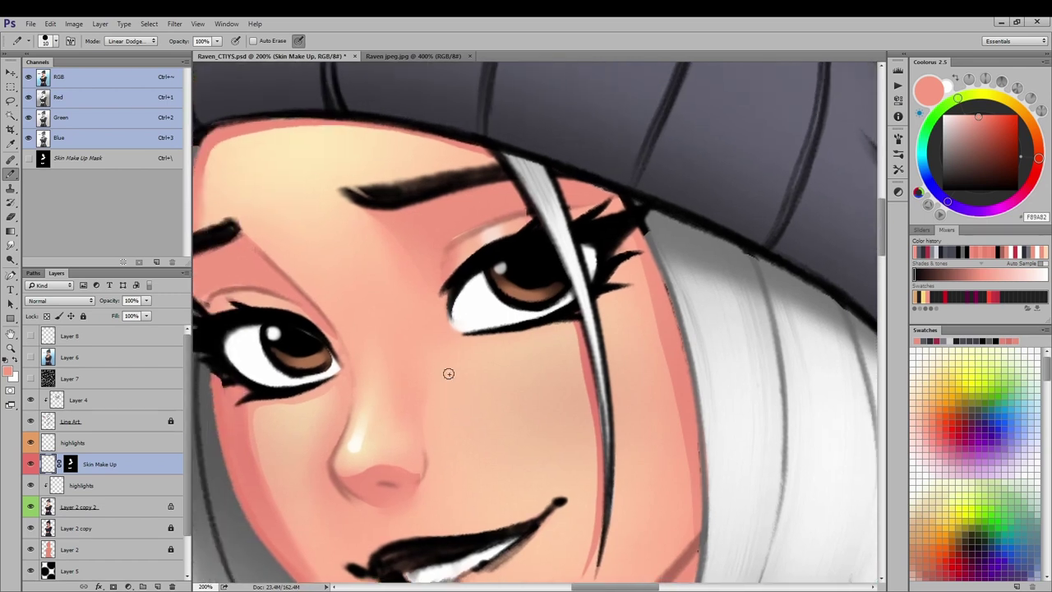
pyautogui.hotkey('ctrl', '-')
pyautogui.hotkey('ctrl', '-')
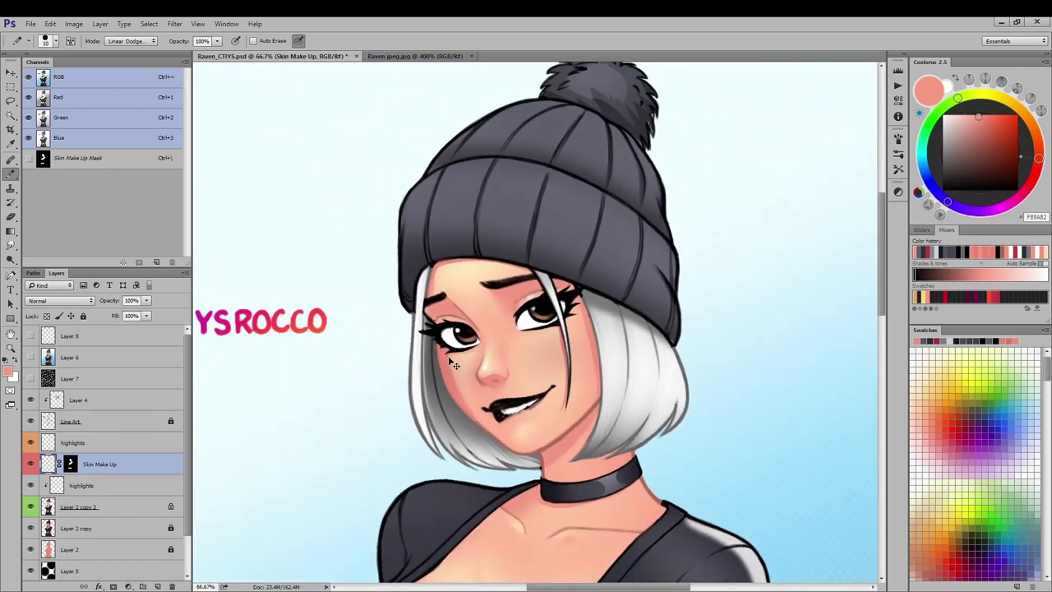
pyautogui.hotkey('ctrl', '+')
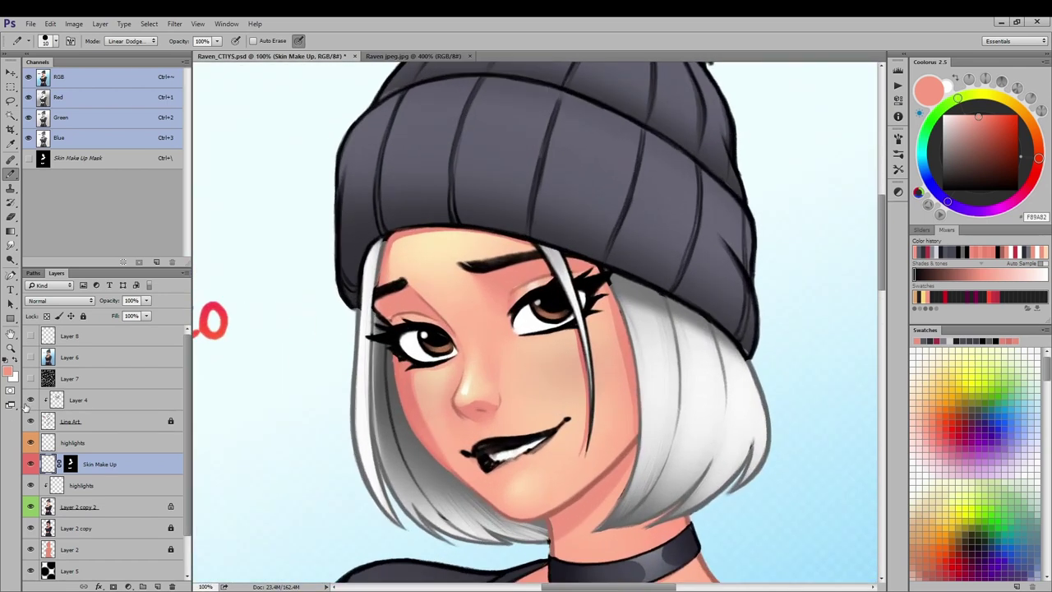
pyautogui.hotkey('ctrl', '-')
pyautogui.hotkey('ctrl', '-')
pyautogui.hotkey('ctrl', '-')
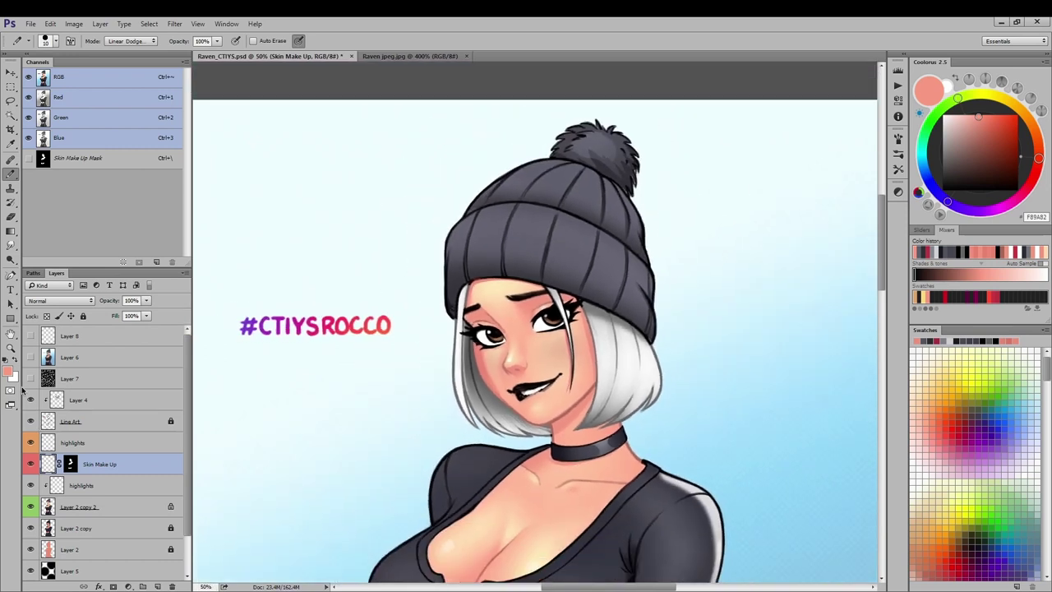
pyautogui.hotkey('ctrl', '-')
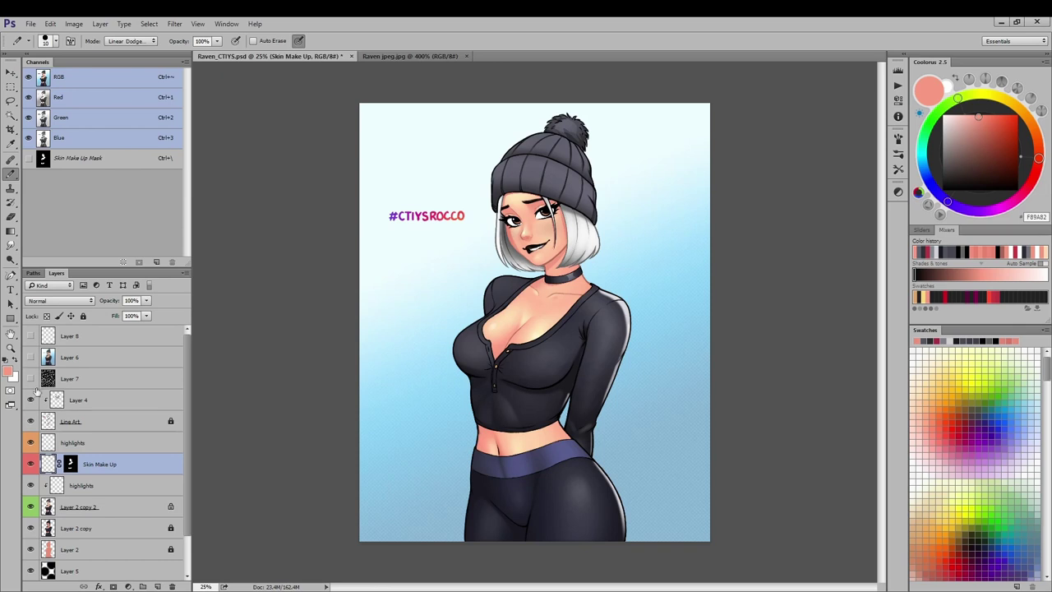
# - Show Layer 6 above the line art layers and select it
pyautogui.hotkey('ctrl', '+')
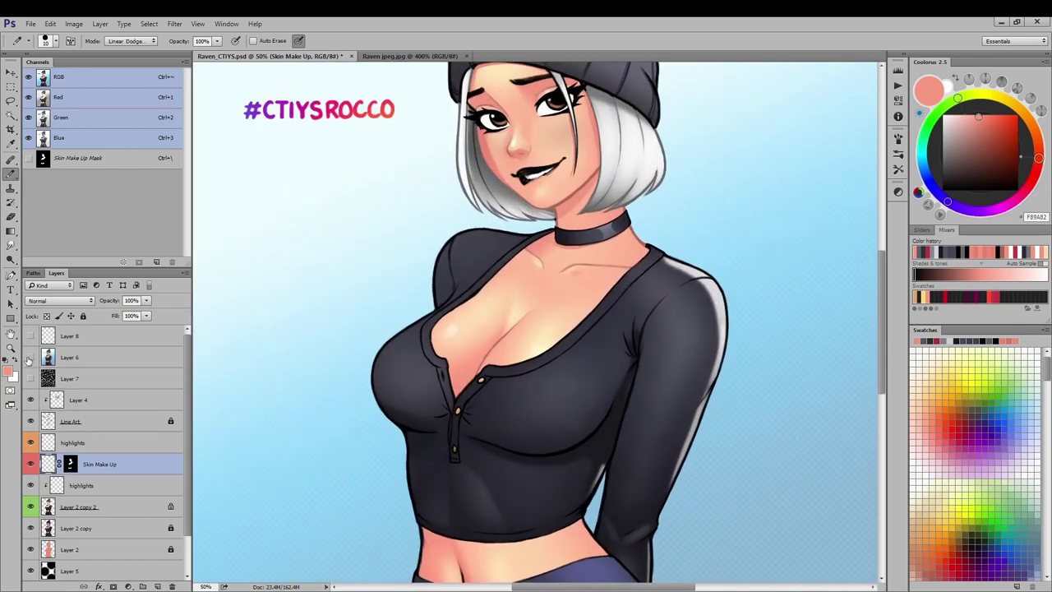
pyautogui.click(43, 366)
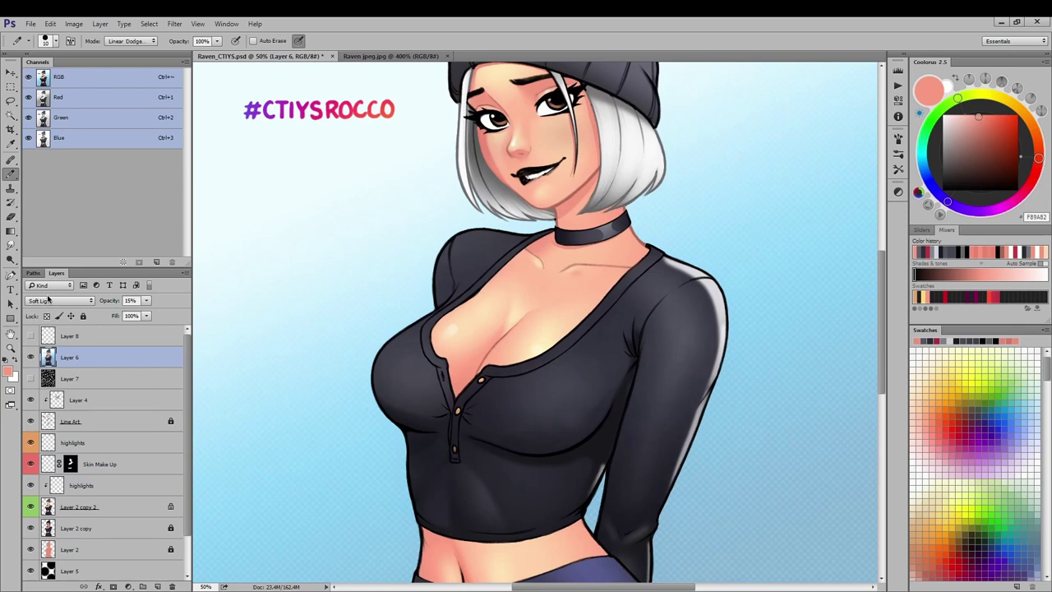
# - Try Dissolve and Normal blending on Layer 6, raise its opacity to 100% to reveal the blurred copy, and restore Soft Light at 15%
pyautogui.click(47, 300)
pyautogui.click(46, 319)
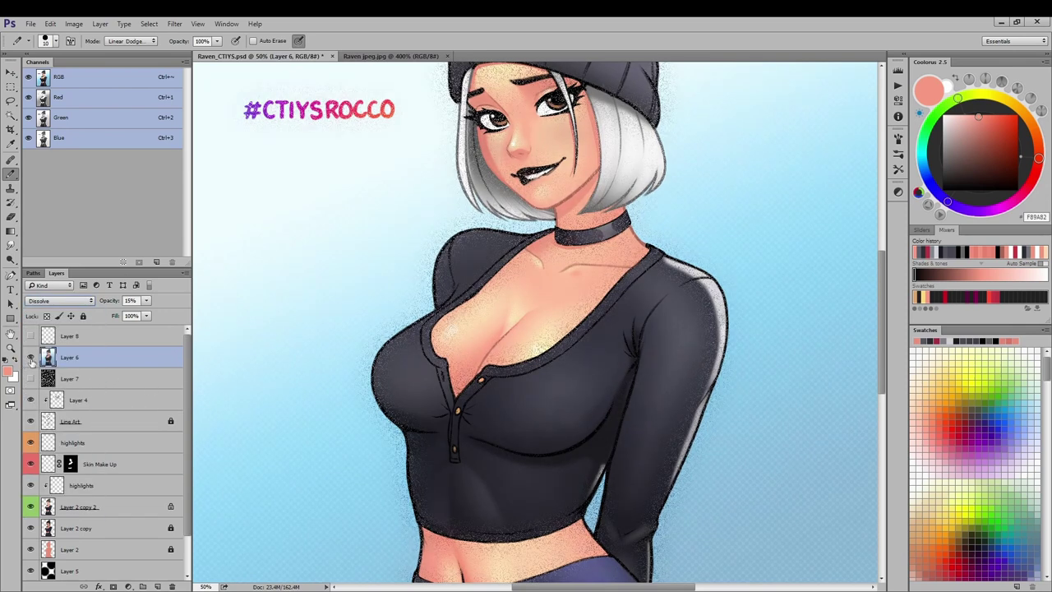
pyautogui.click(47, 301)
pyautogui.click(46, 310)
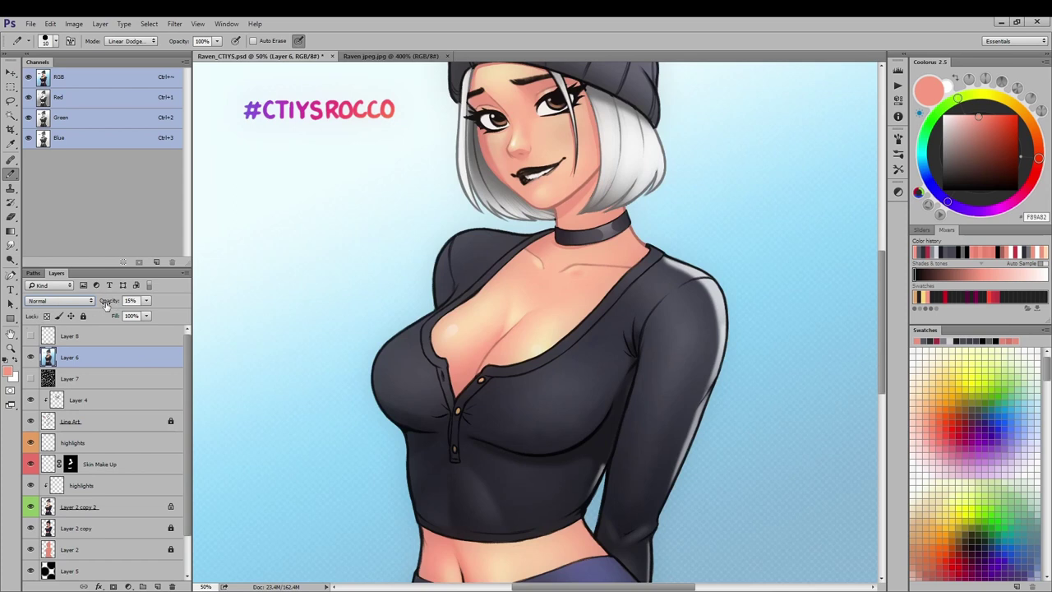
pyautogui.moveTo(105, 301); pyautogui.dragTo(281, 340)
pyautogui.moveTo(347, 408); pyautogui.dragTo(354, 498)
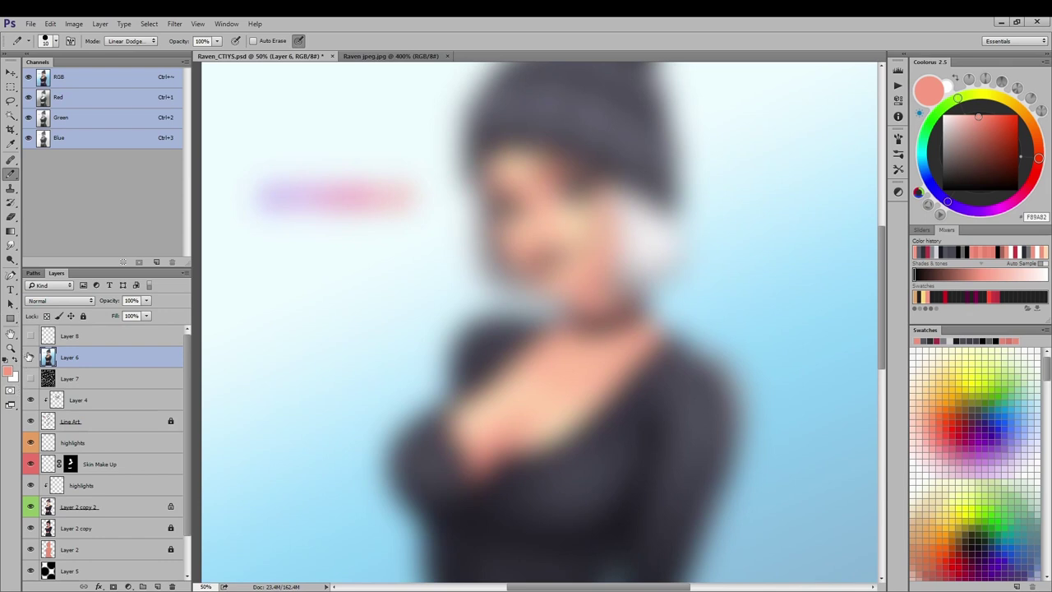
pyautogui.hotkey('ctrl', 'z')
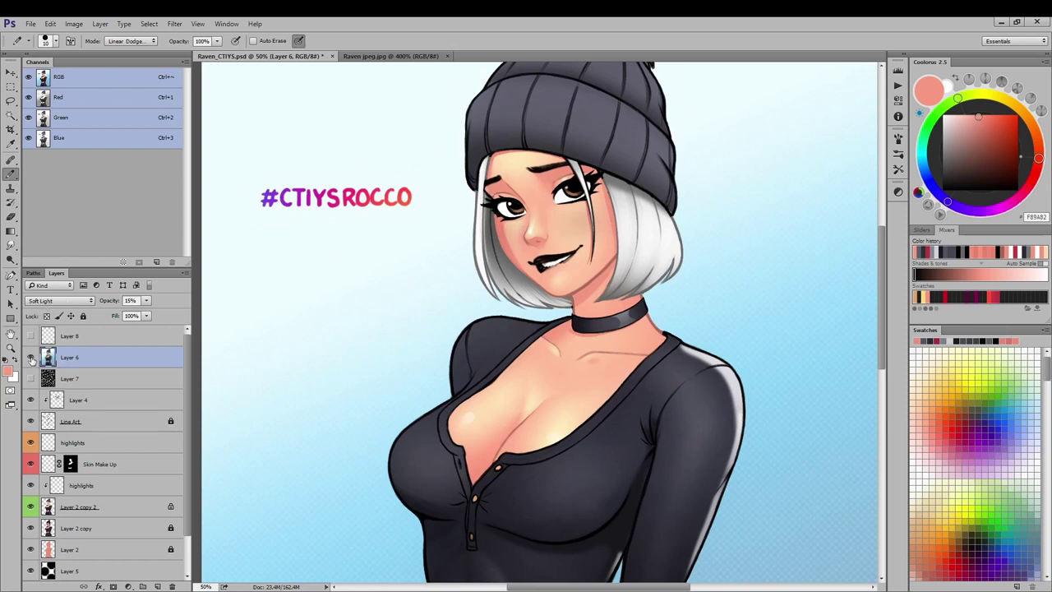
# - Compare the picture with and without Layer 6, leaving the layer visible
pyautogui.click(32, 359)
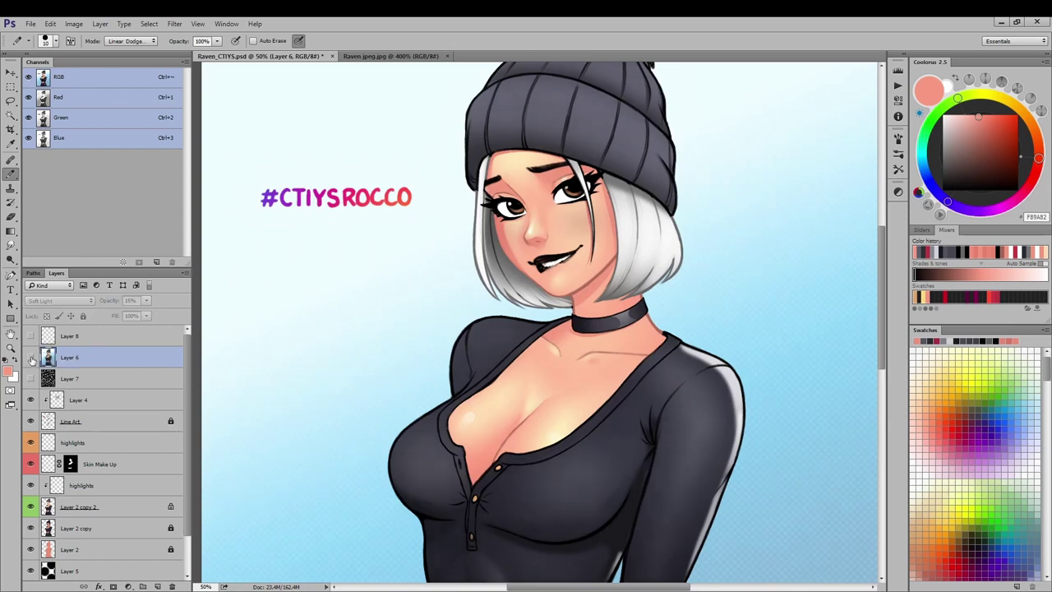
pyautogui.click(31, 359)
pyautogui.click(31, 359)
pyautogui.click(31, 359)
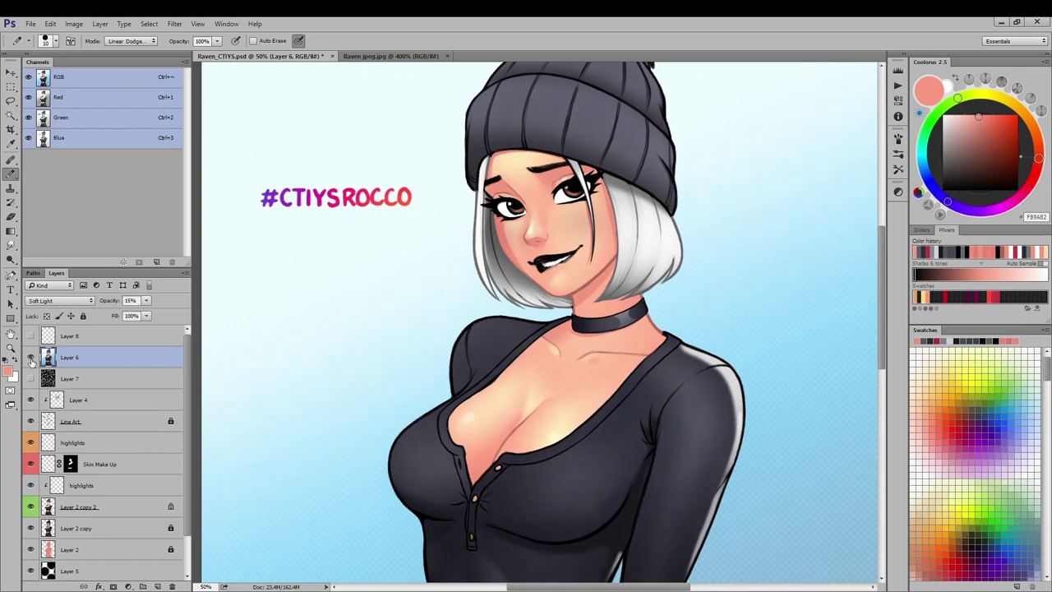
# - Review the Soft Light effect across the torso, face and hat, and on the figure as a whole
pyautogui.moveTo(563, 478); pyautogui.dragTo(534, 282)
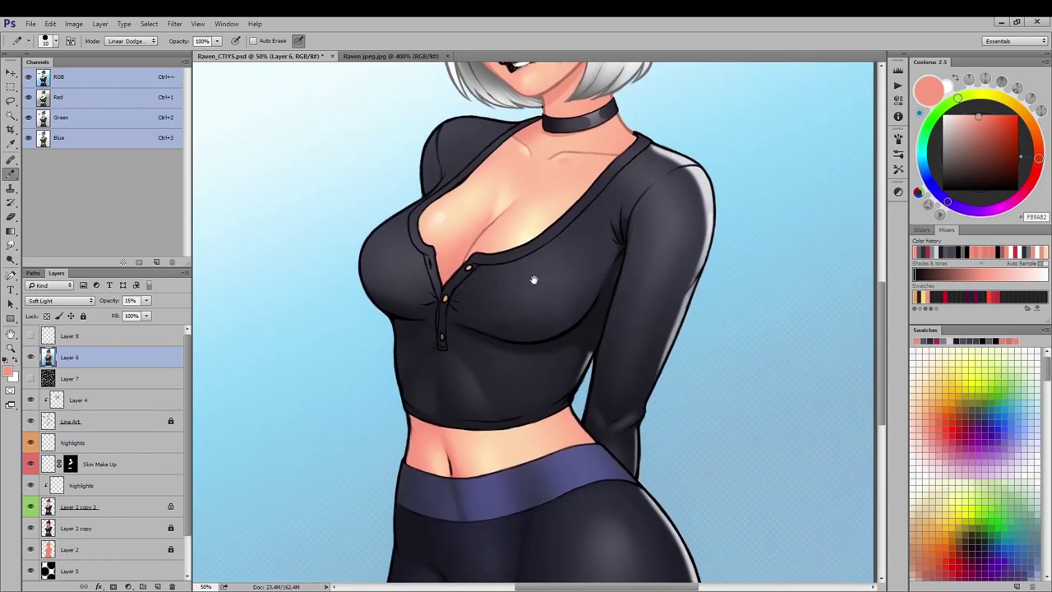
pyautogui.moveTo(456, 254); pyautogui.dragTo(452, 392)
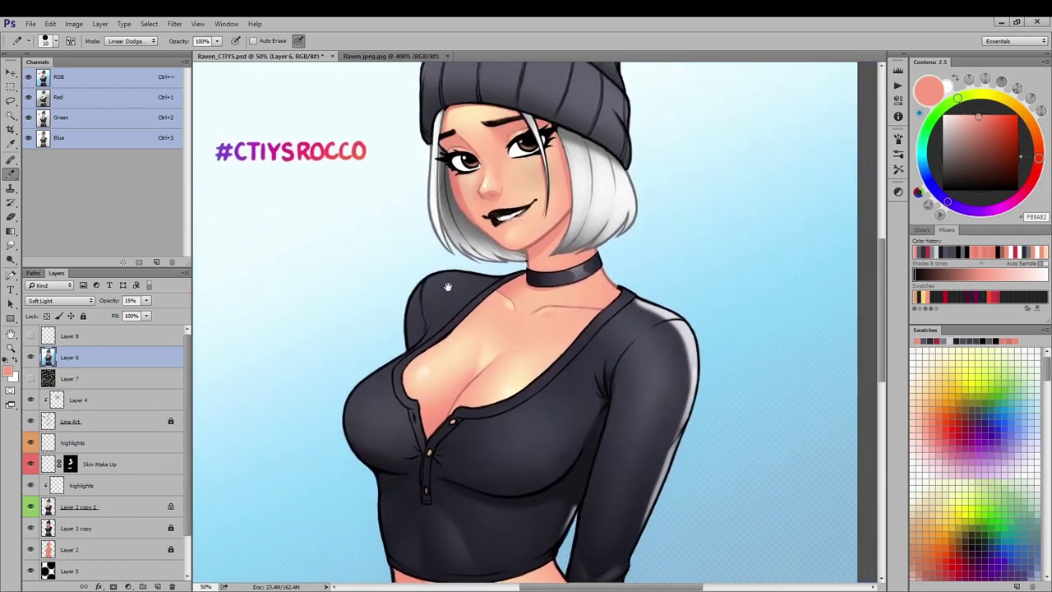
pyautogui.moveTo(422, 263); pyautogui.dragTo(437, 328)
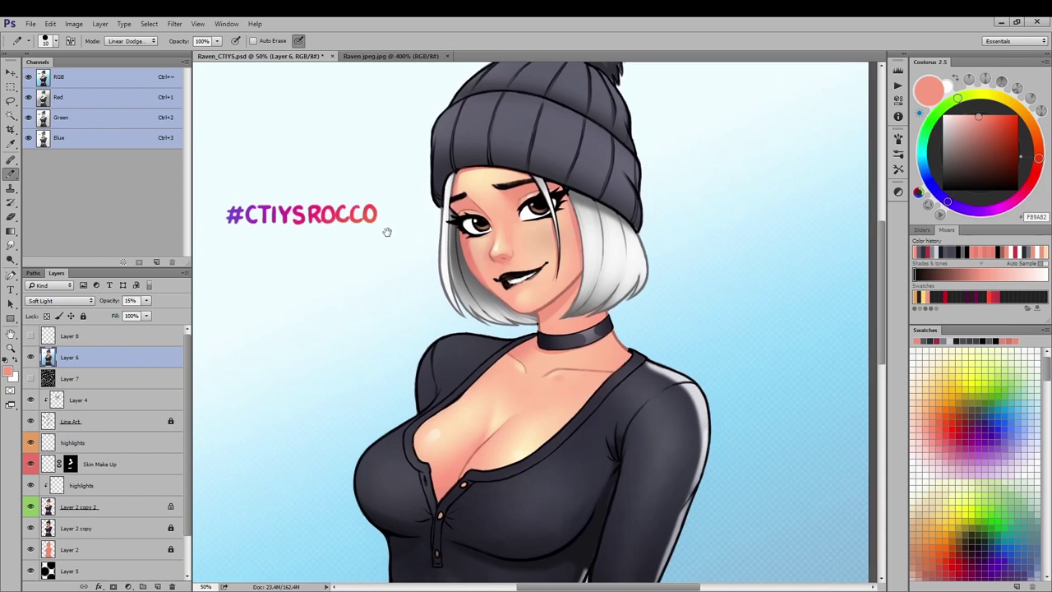
pyautogui.moveTo(387, 227); pyautogui.dragTo(381, 328)
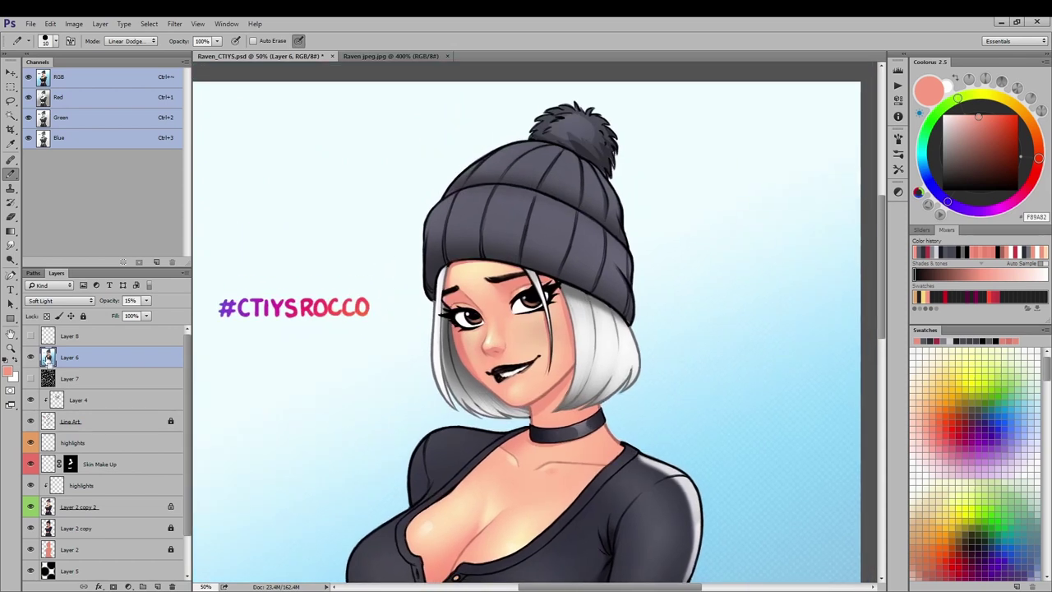
pyautogui.hotkey('ctrl', '-')
pyautogui.hotkey('ctrl', '-')
pyautogui.hotkey('ctrl', '-')
pyautogui.hotkey('ctrl', '+')
pyautogui.hotkey('ctrl', '+')
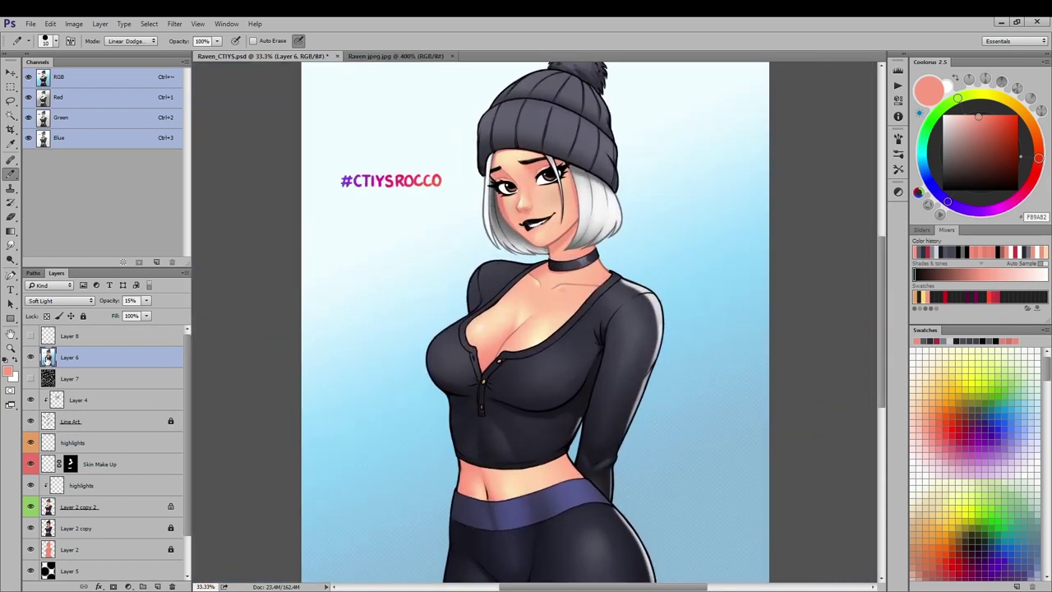